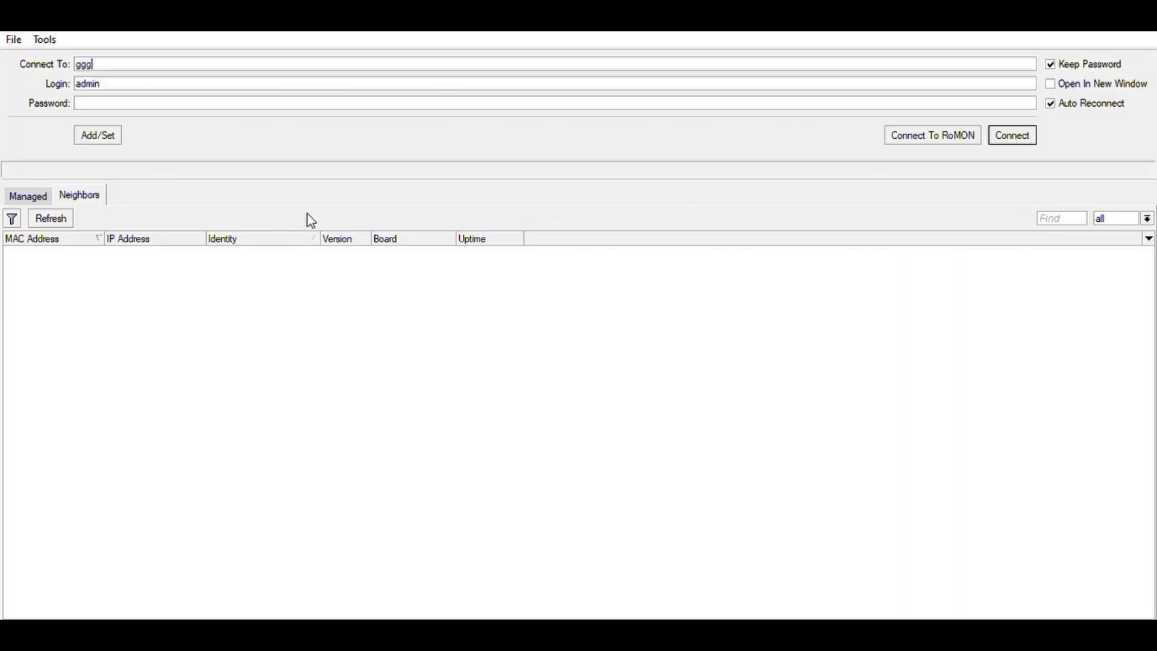
Refresh the neighbor list, connect to the discovered RB951G-2HnD router by its MAC address, and save a personal name as its identity
click(52, 217)
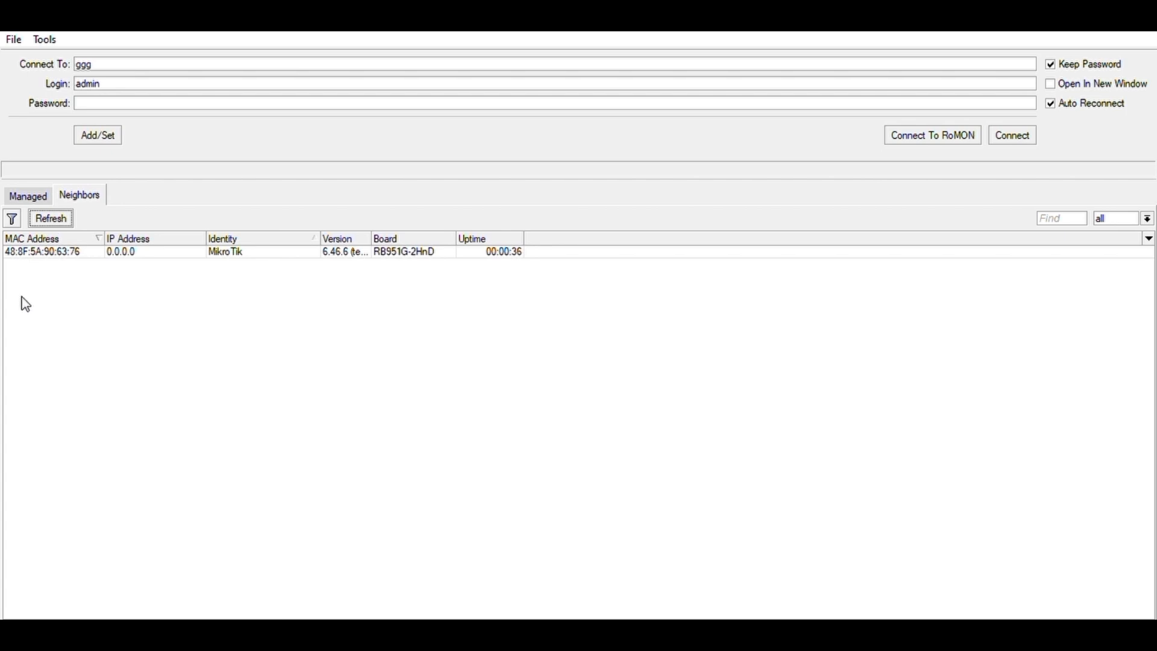
click(51, 248)
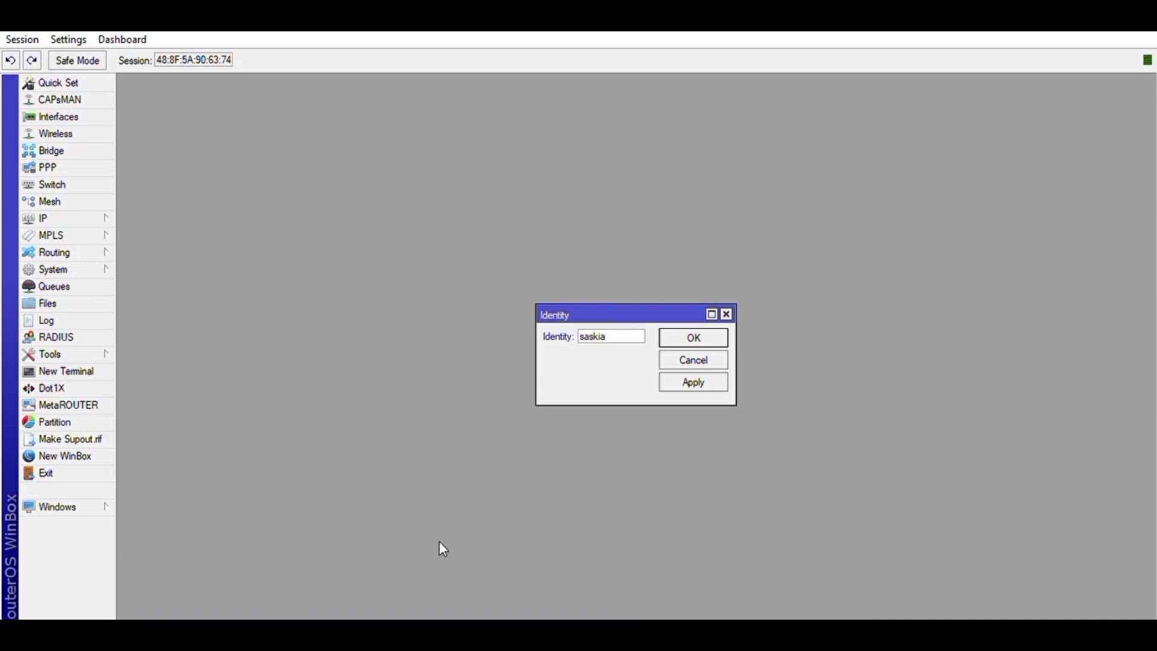
click(697, 380)
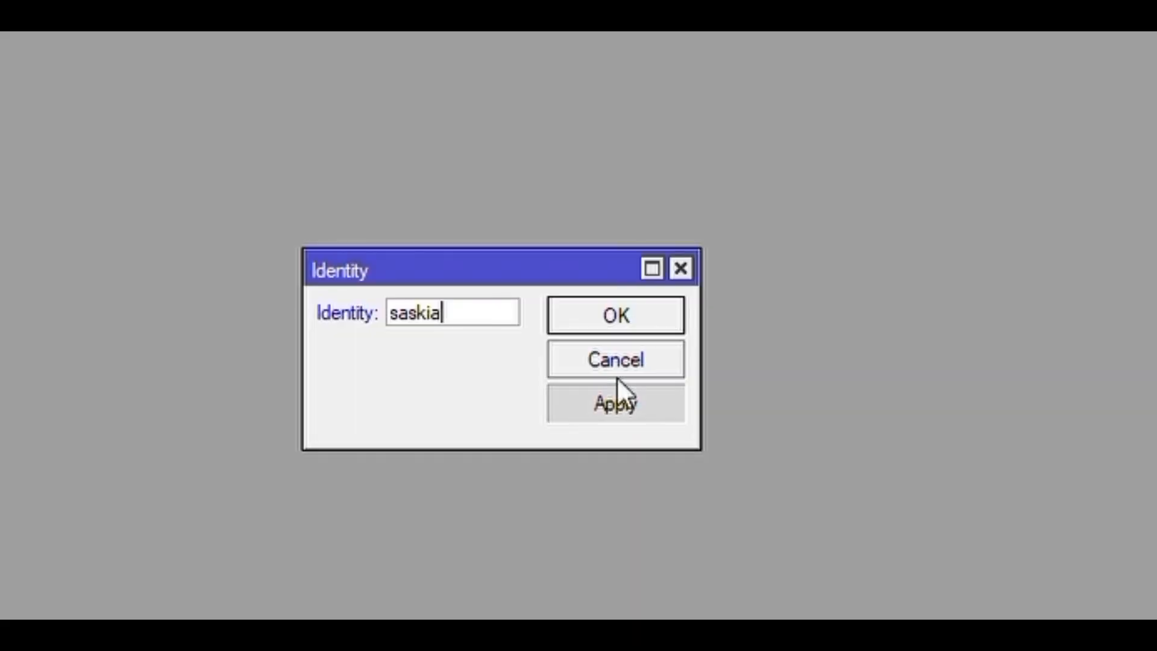
click(711, 315)
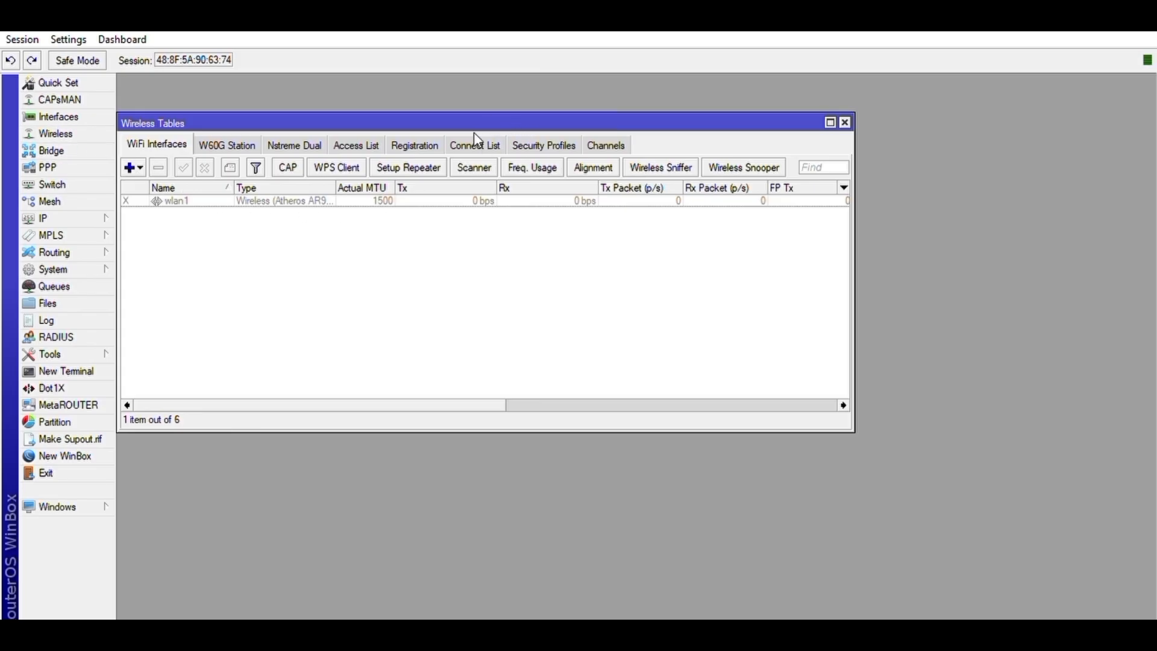
Add a wireless security profile in dynamic keys mode with WPA PSK and WPA2 PSK authentication
click(539, 143)
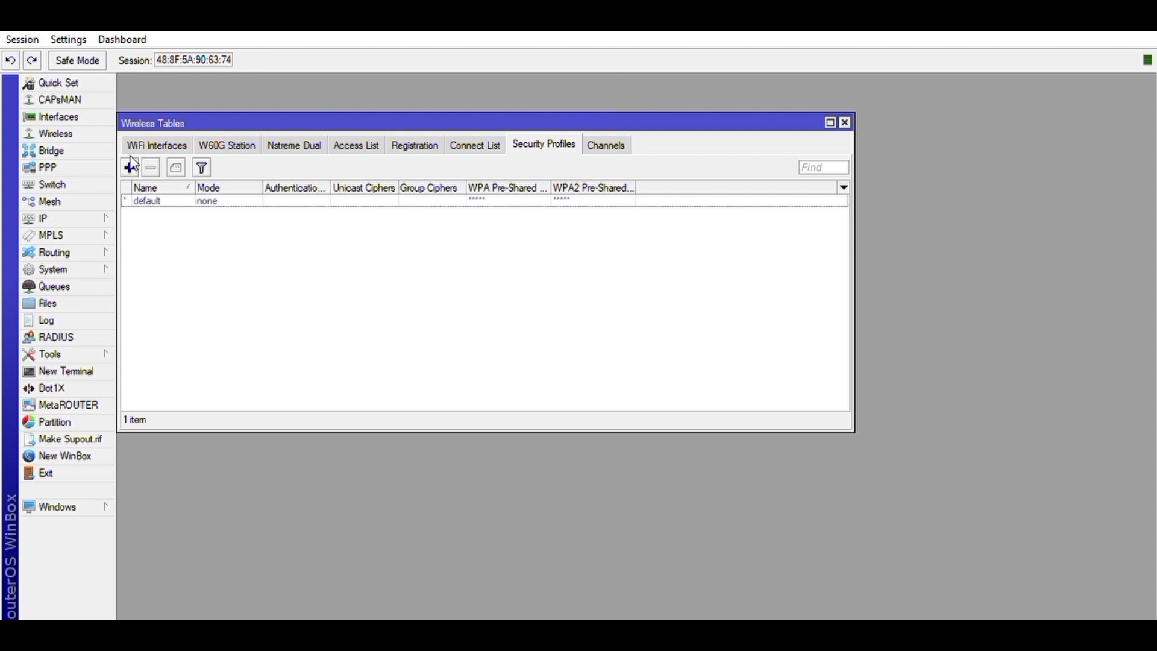
click(130, 167)
click(616, 278)
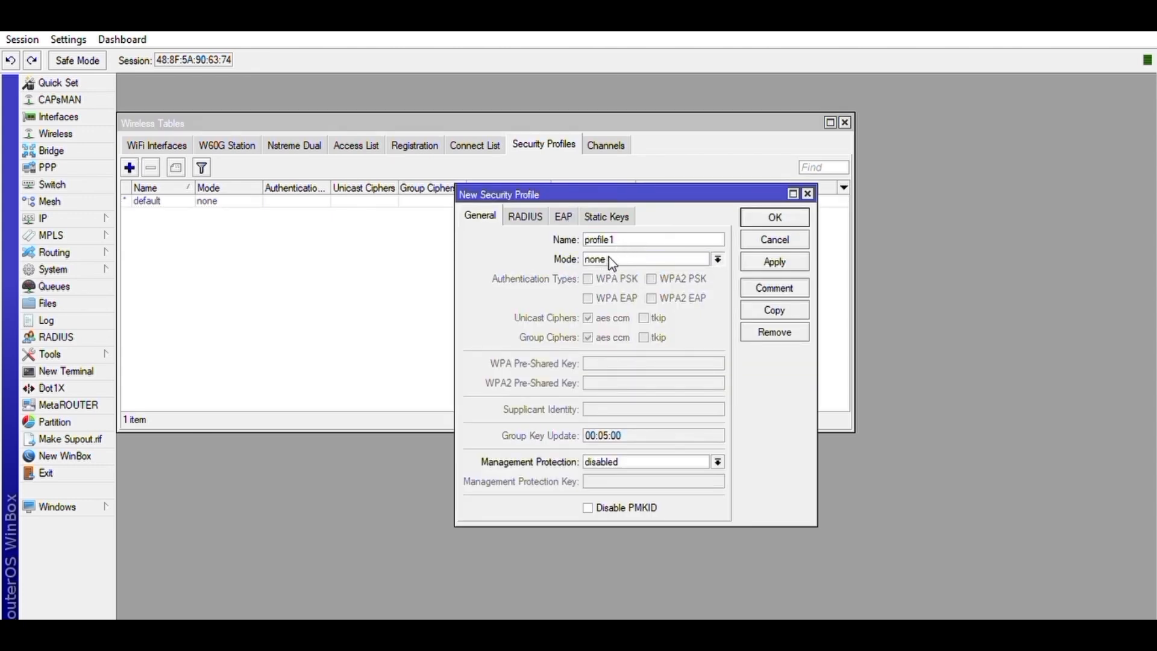
double_click(610, 258)
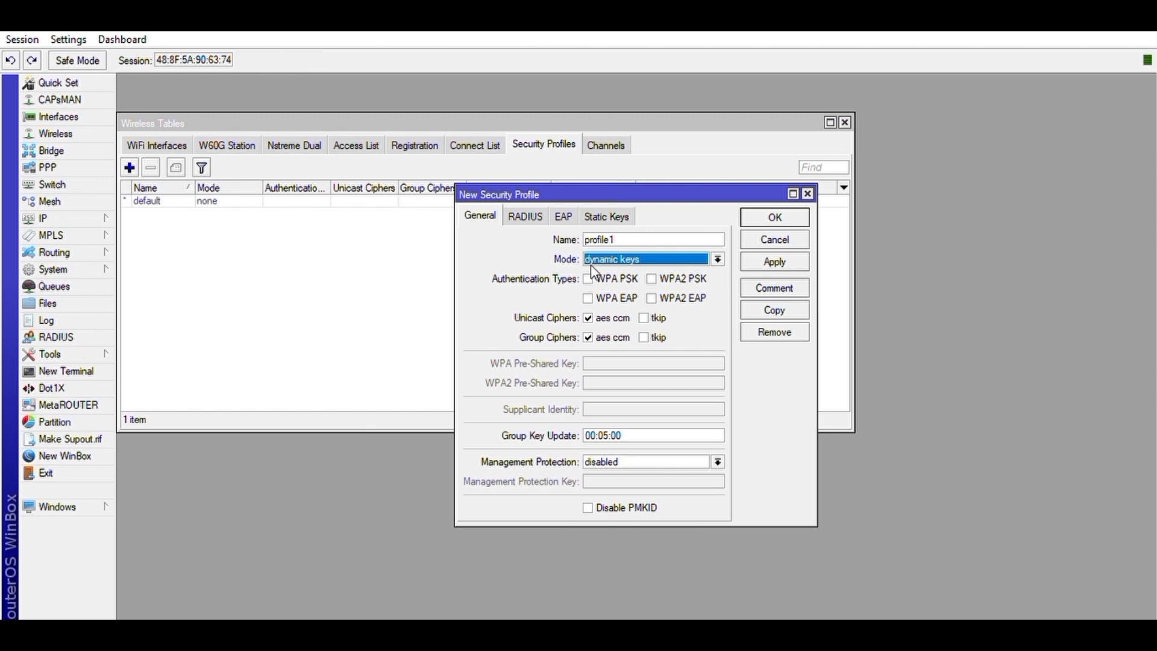
click(610, 279)
click(661, 278)
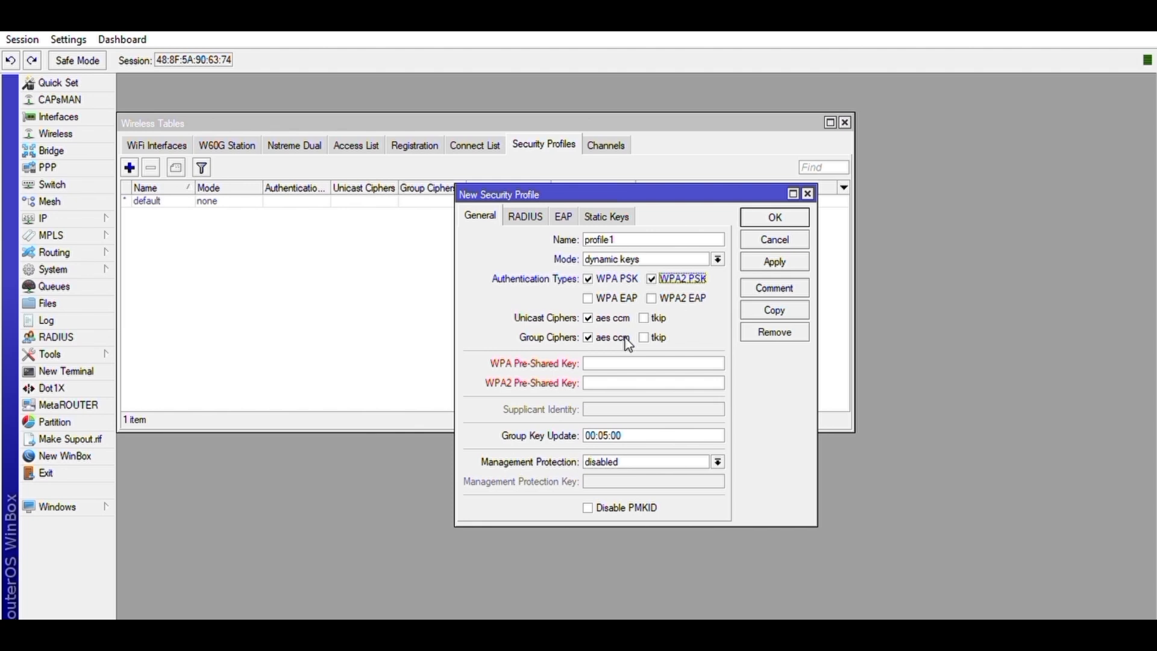
Enter the WPA and WPA2 pre-shared keys in the new security profile and save it
click(641, 361)
text(*********)
click(617, 378)
text(********)
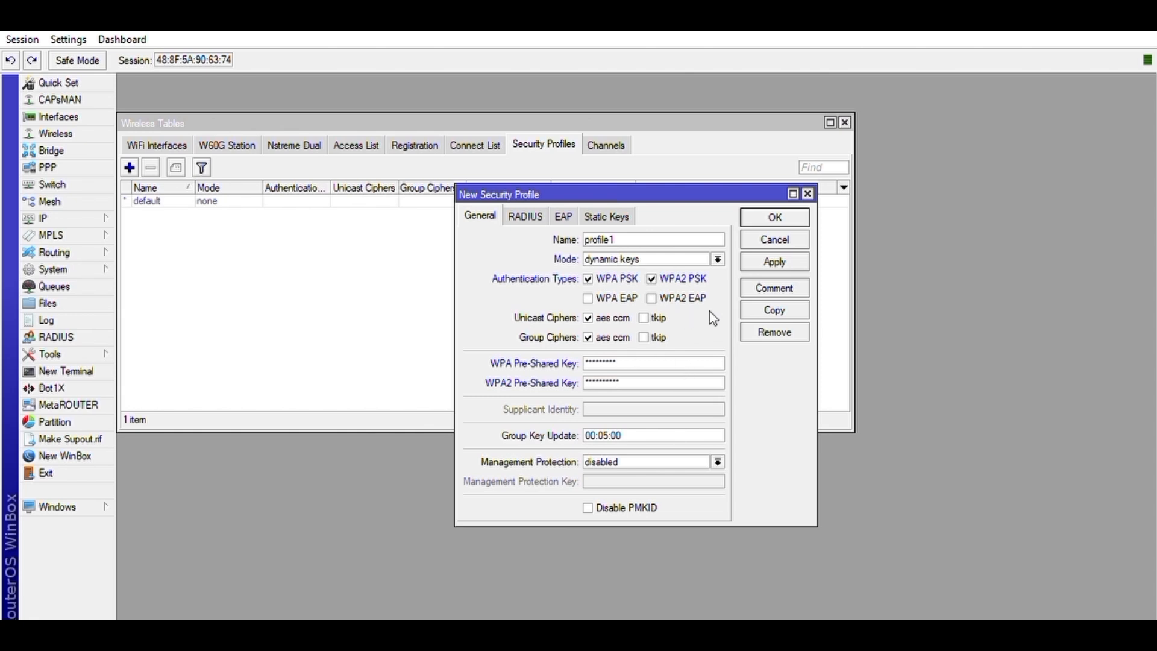
click(783, 259)
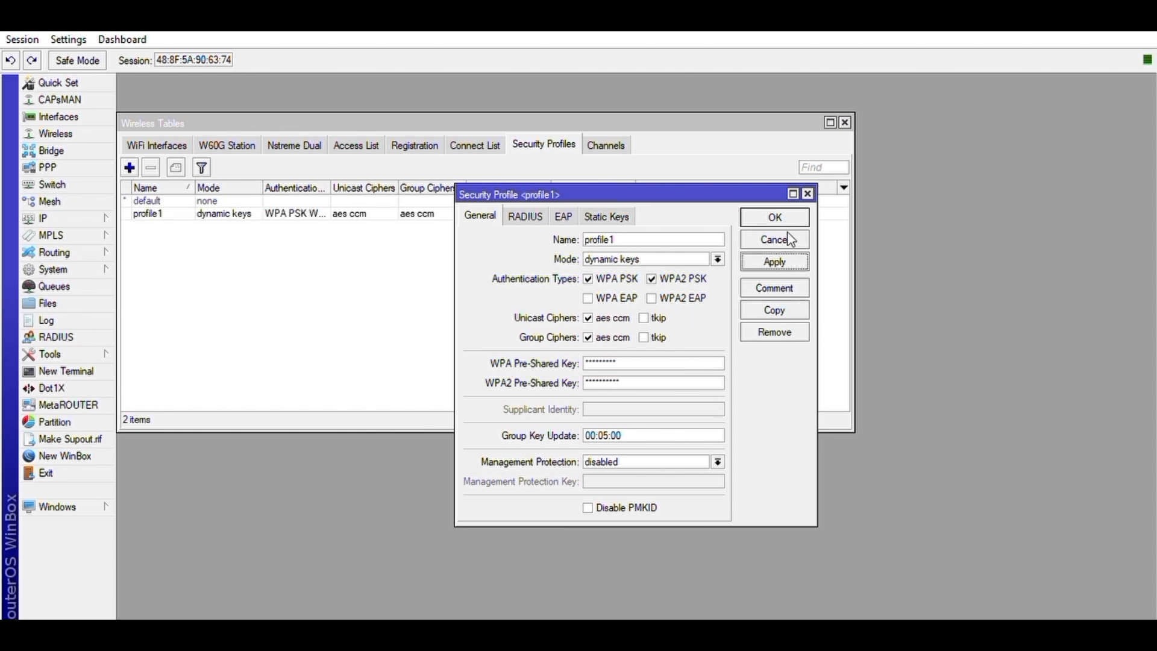
click(782, 212)
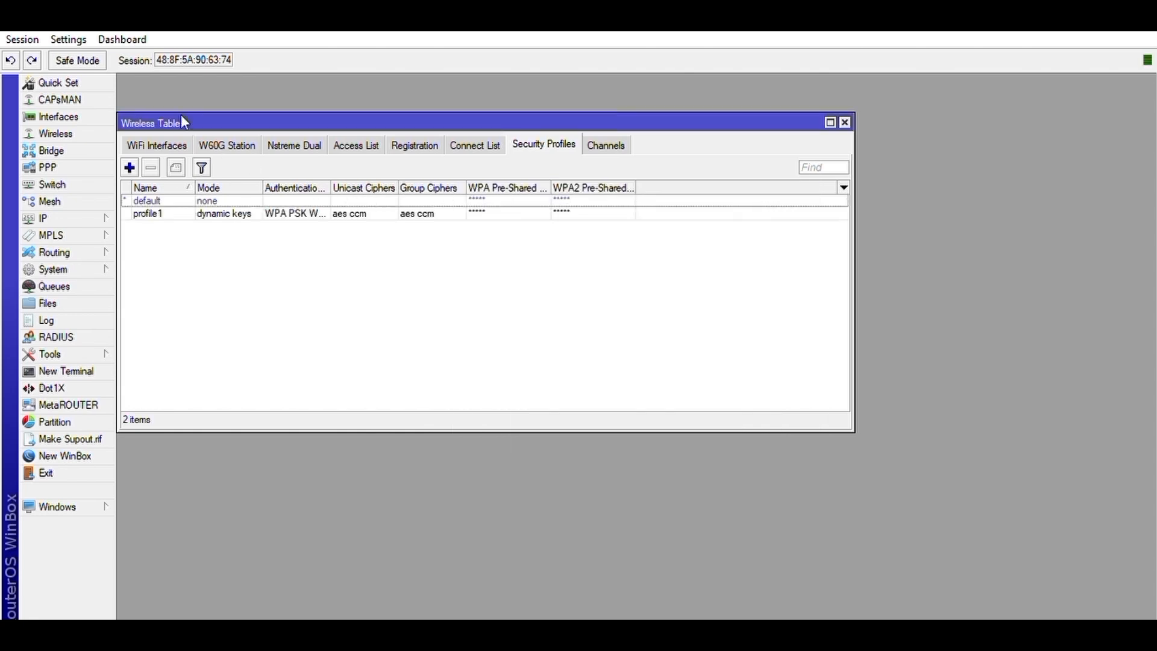
Enable the wlan1 wireless interface
click(163, 142)
click(178, 200)
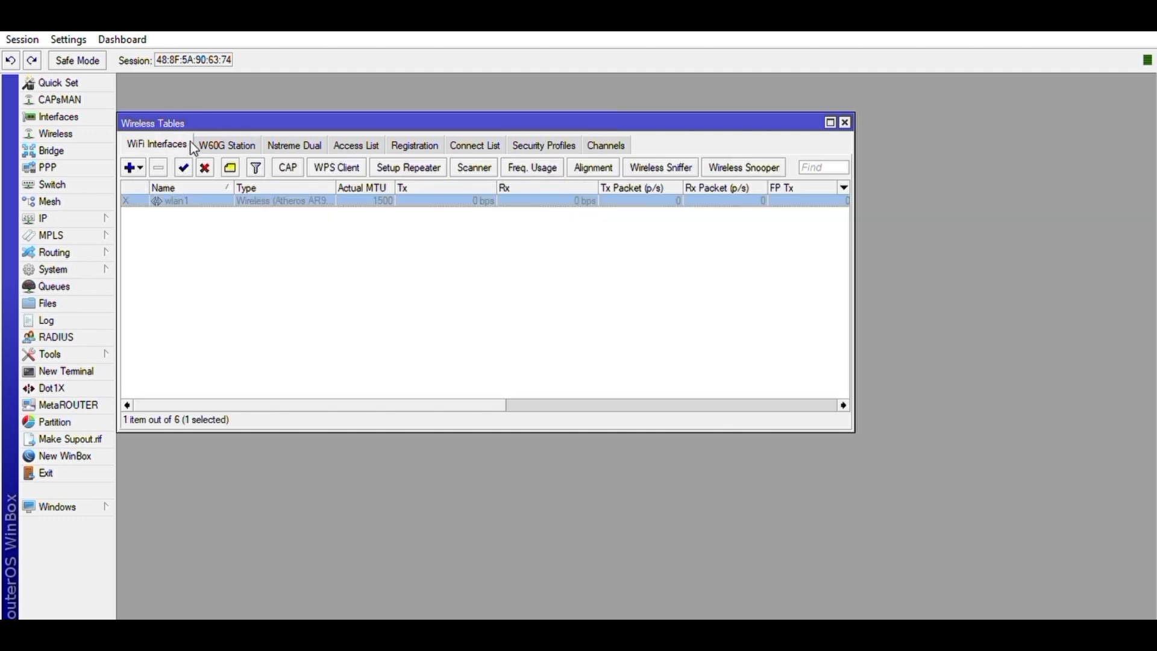
click(186, 168)
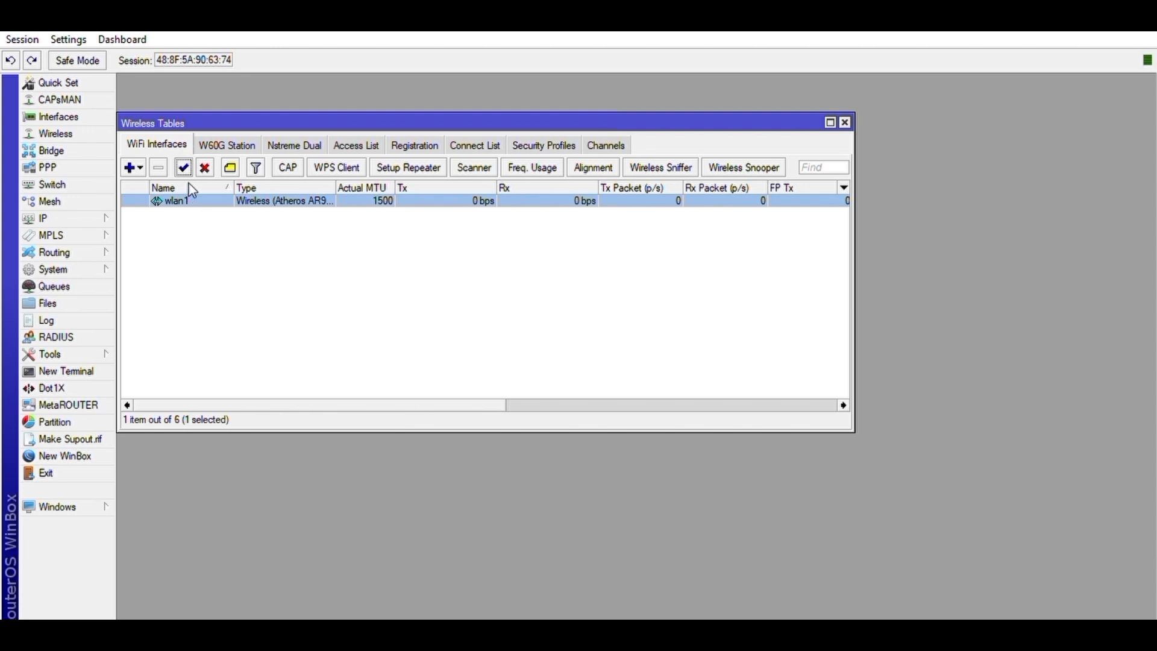
Scan for access points from wlan1 in station mode and connect it to the network Bina Mandiri TKJ-2
double_click(181, 201)
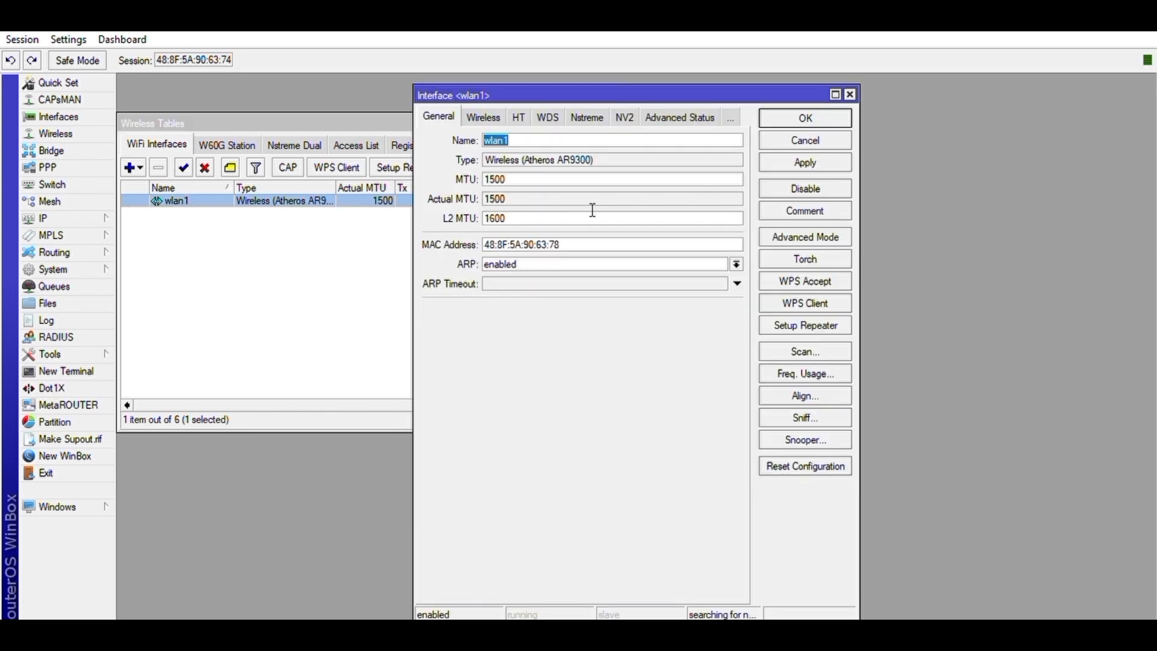
click(483, 114)
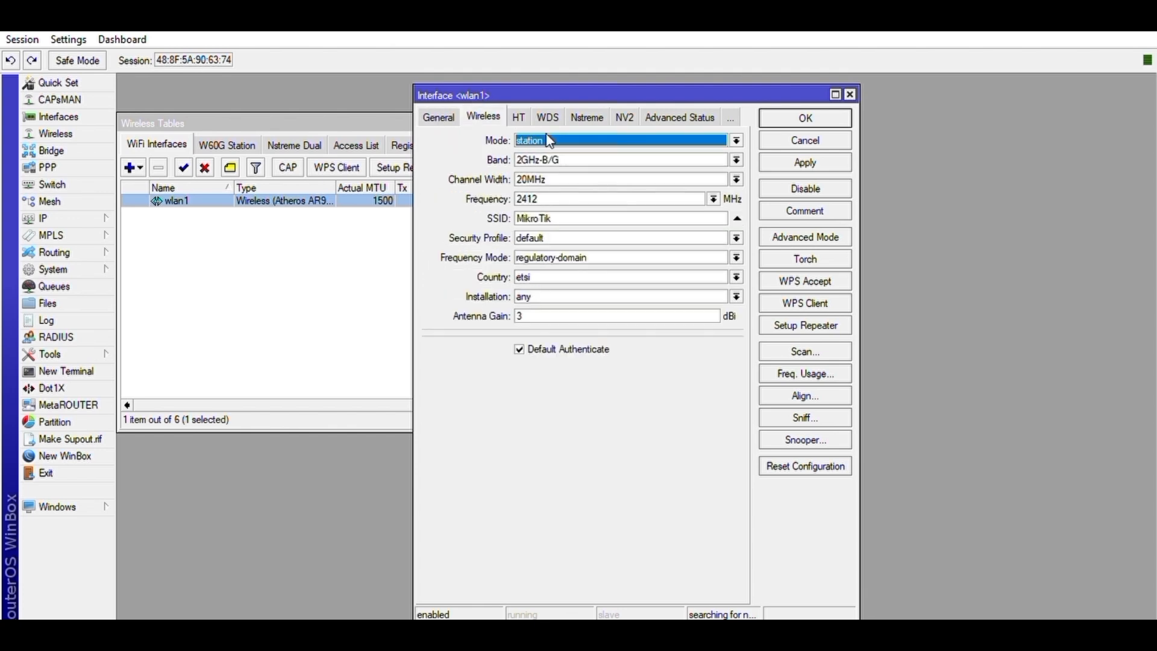
click(804, 351)
click(824, 188)
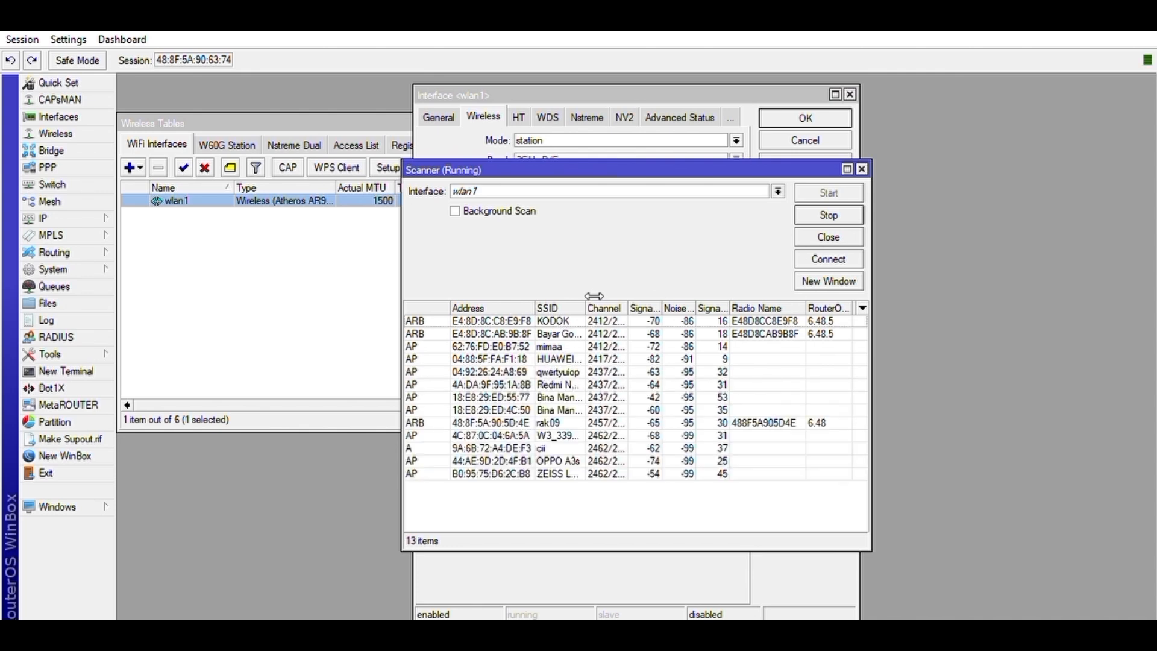
drag(585, 308, 631, 310)
click(605, 396)
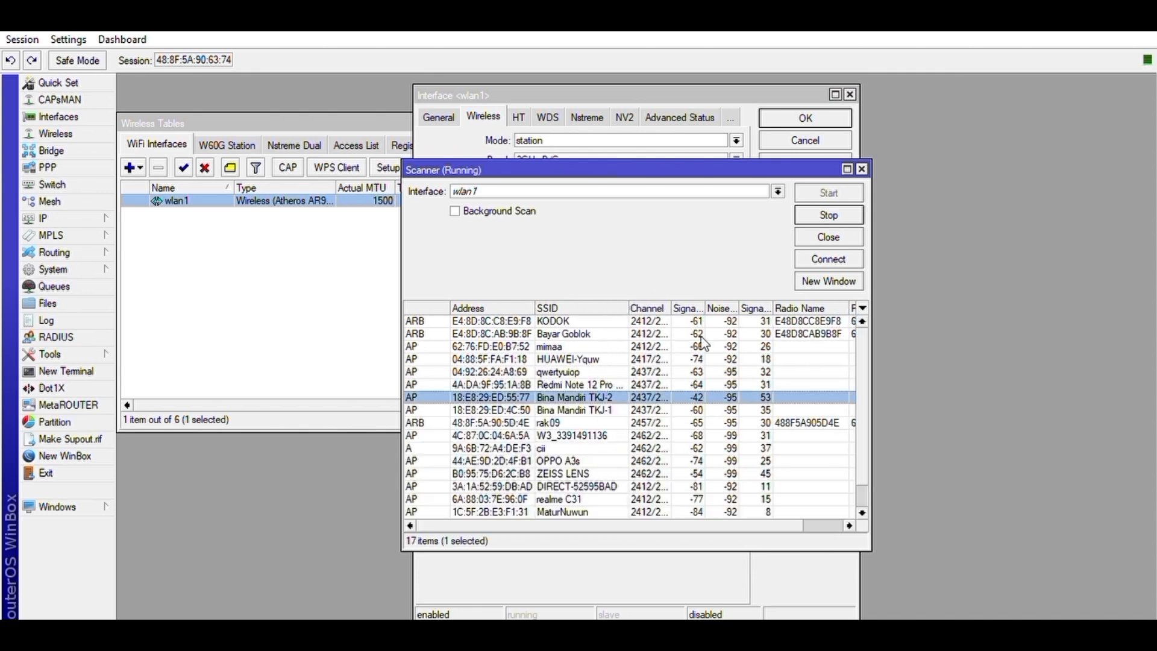
click(829, 258)
click(811, 167)
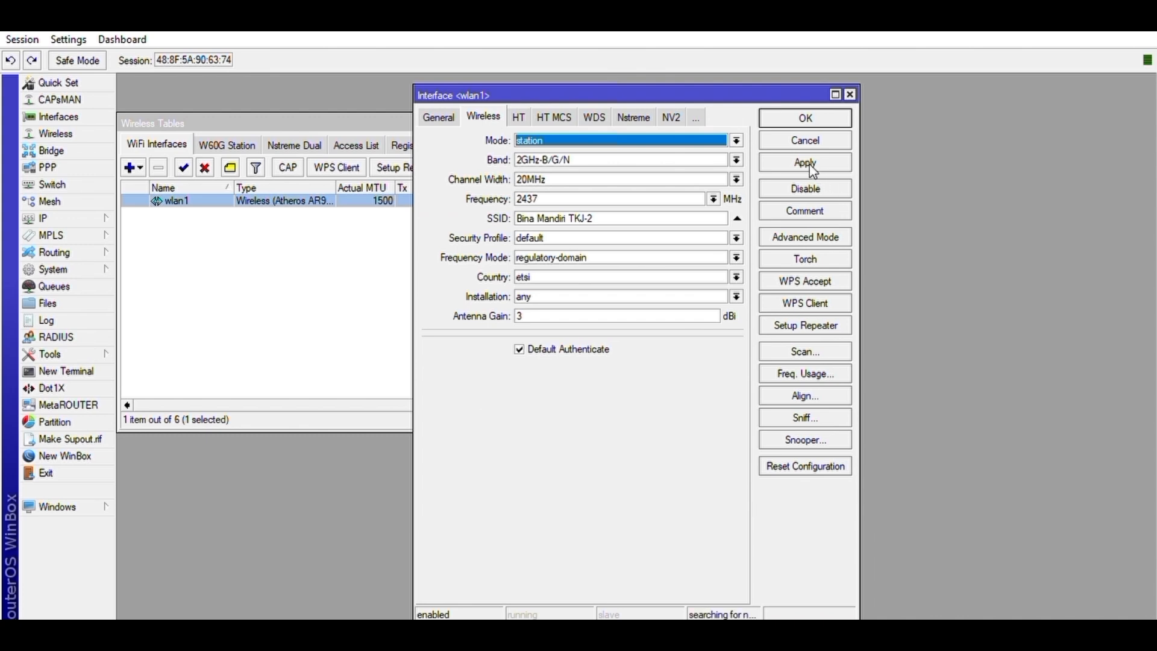
Assign the security profile profile1 to wlan1 and save the interface
click(587, 234)
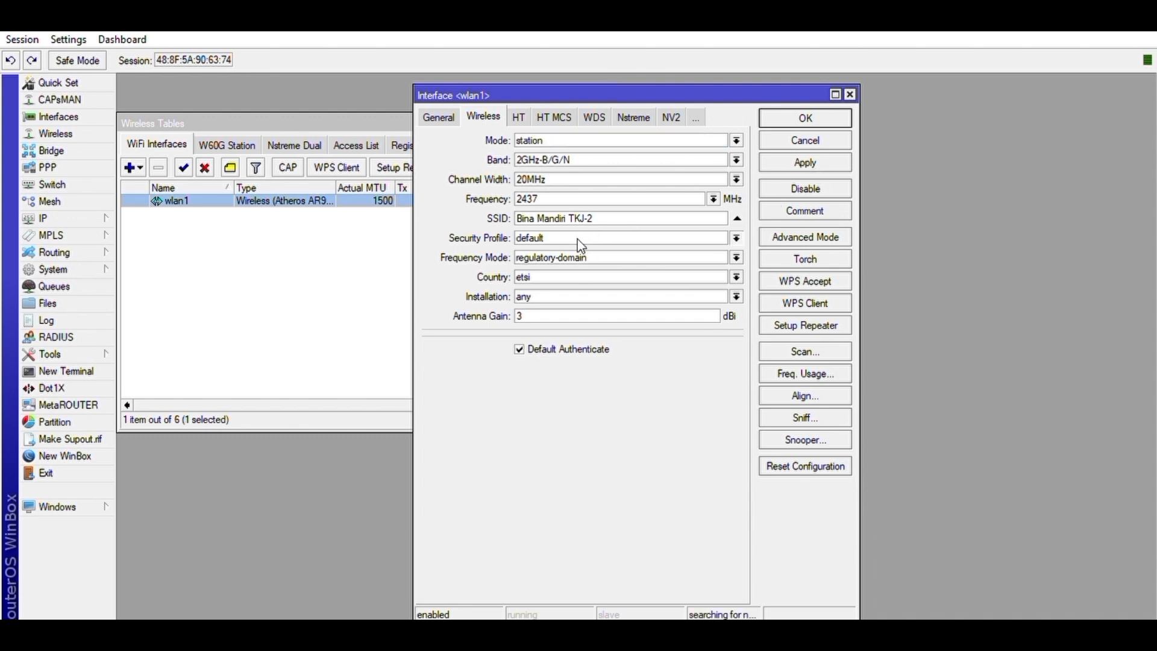
click(578, 254)
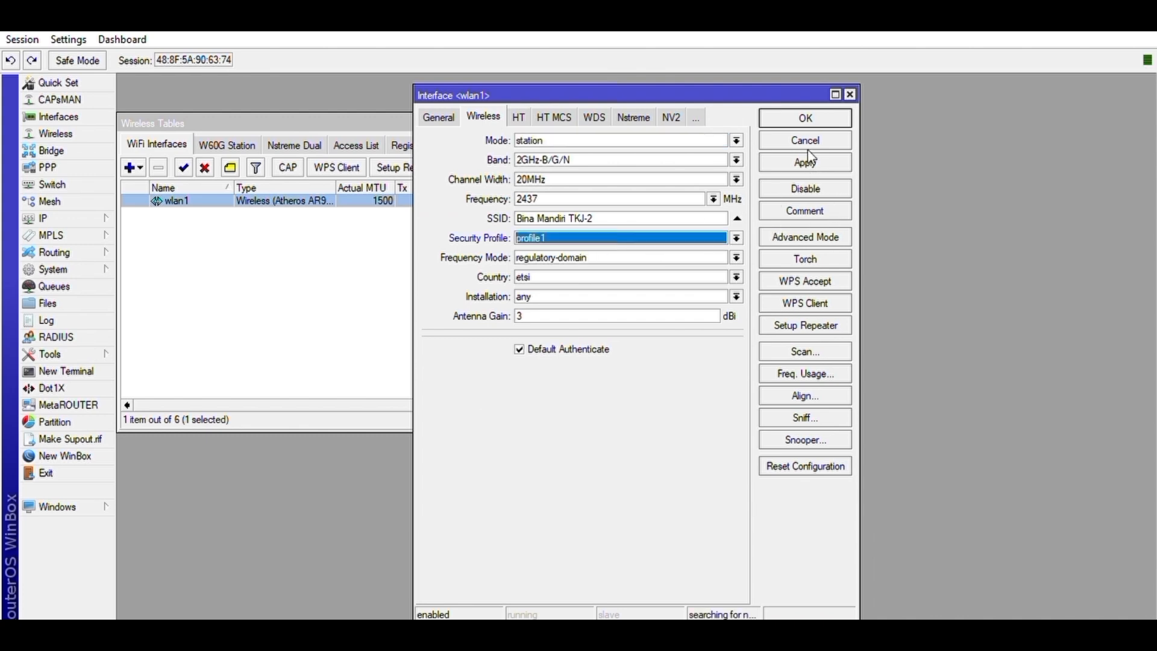
click(806, 117)
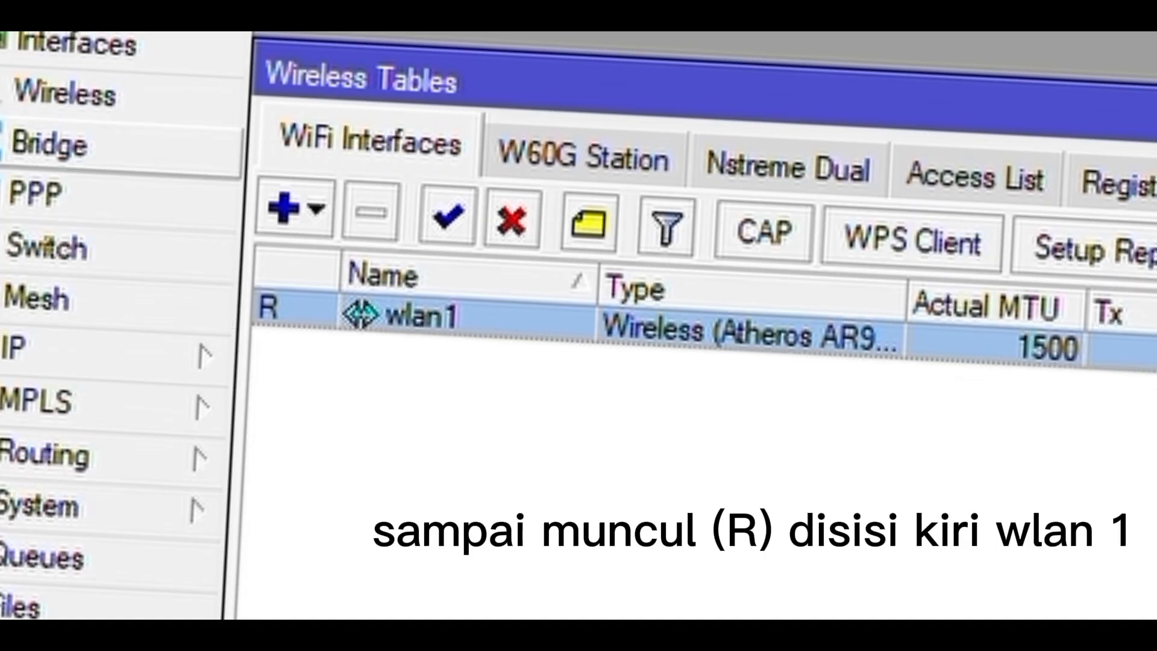
Add a VLAN interface named vlan1 with VLAN ID 1 on ether2
click(78, 117)
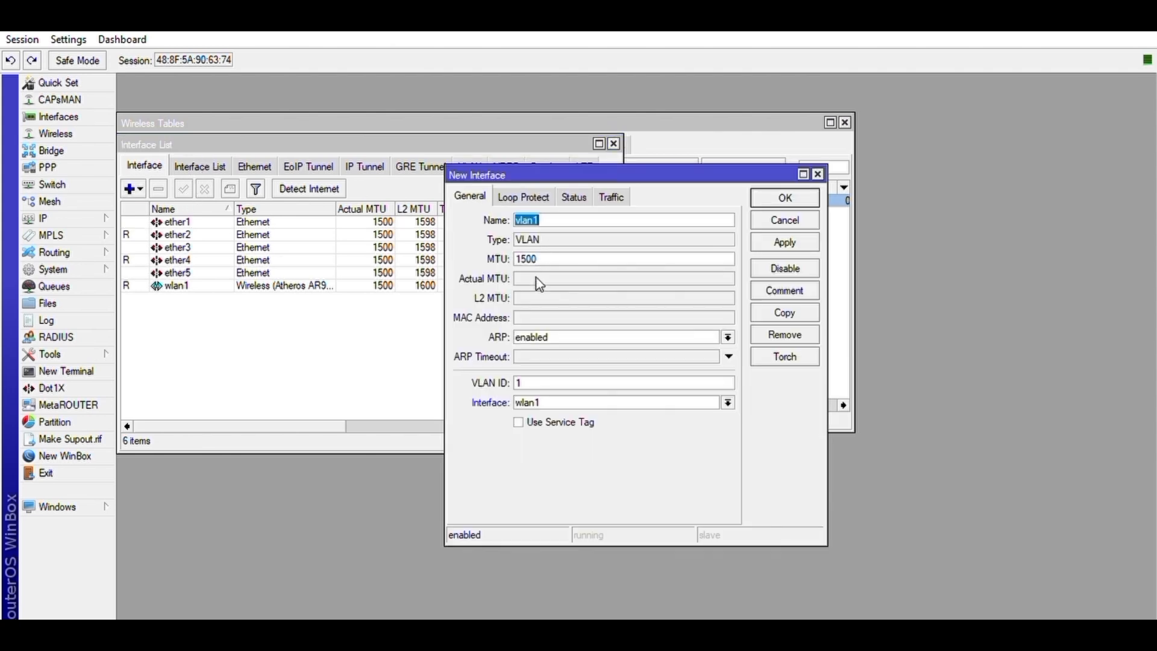
click(538, 397)
click(542, 407)
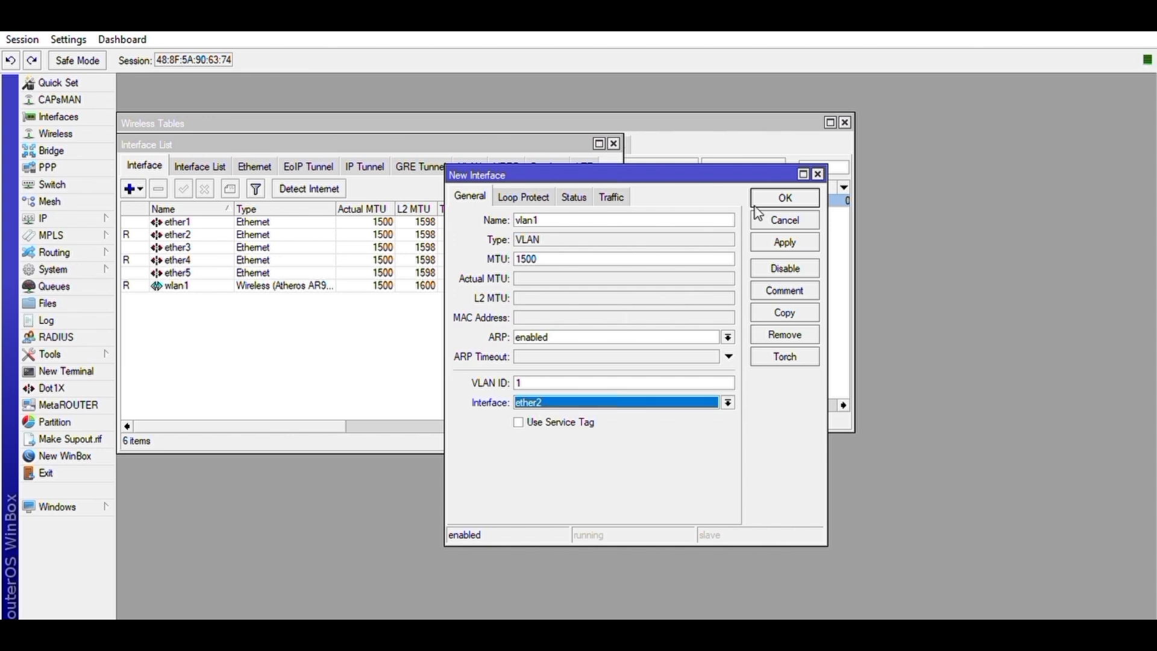
click(783, 239)
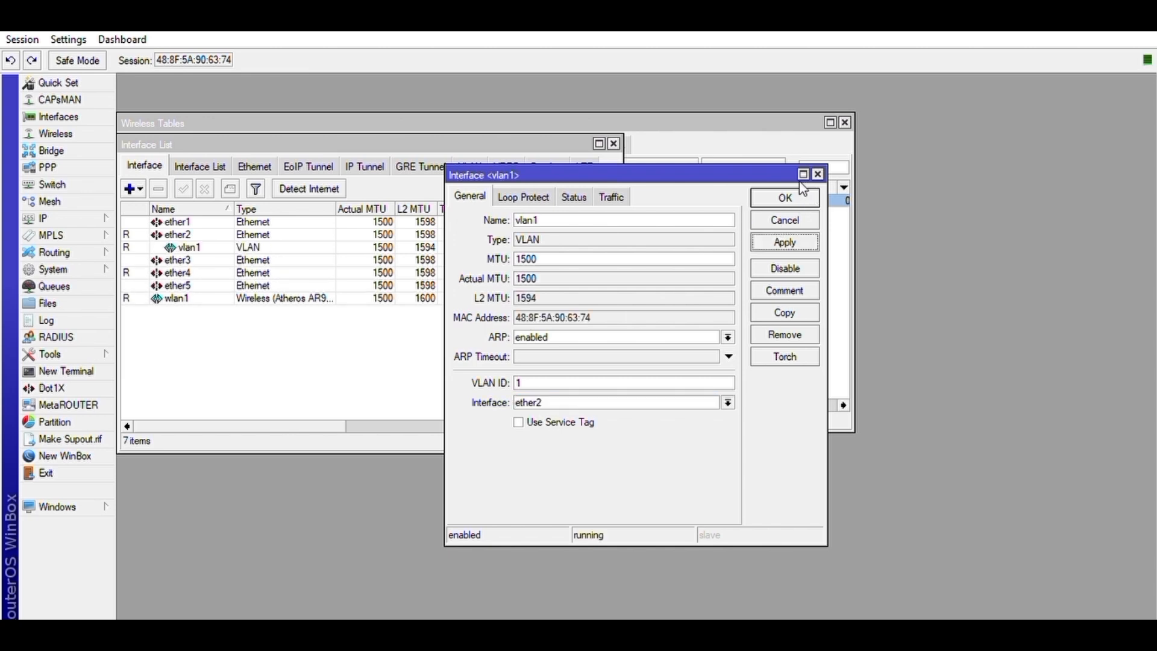
Copy the vlan1 interface as vlan10 with VLAN ID 10 on ether2
click(789, 308)
click(592, 229)
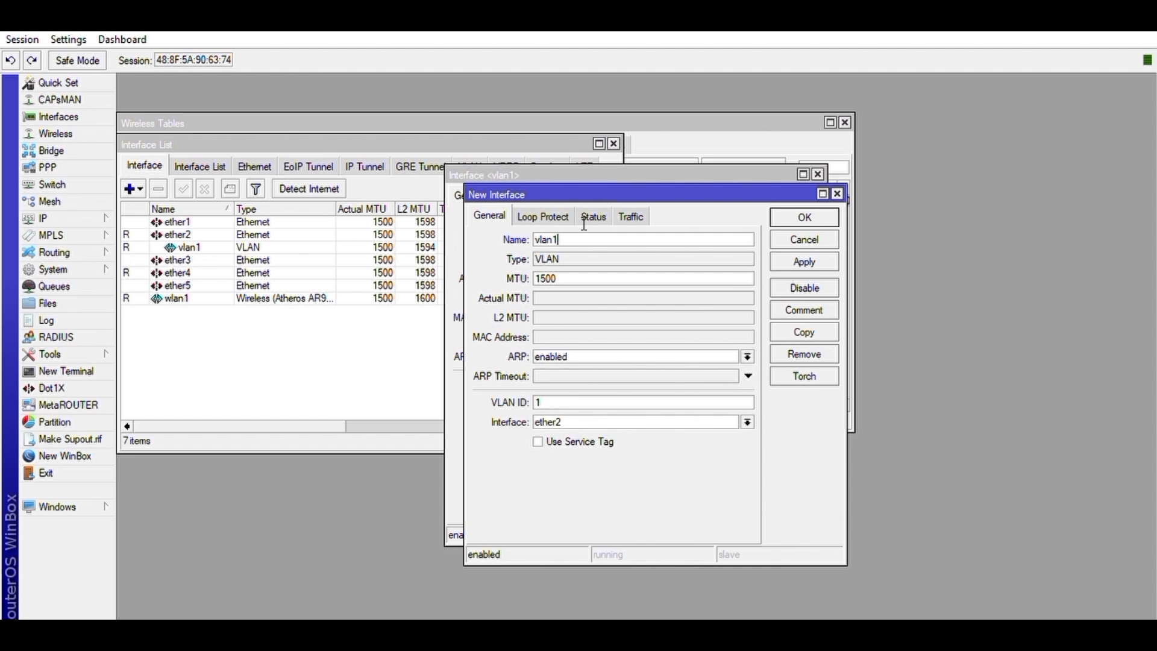
click(587, 398)
text(0)
click(805, 262)
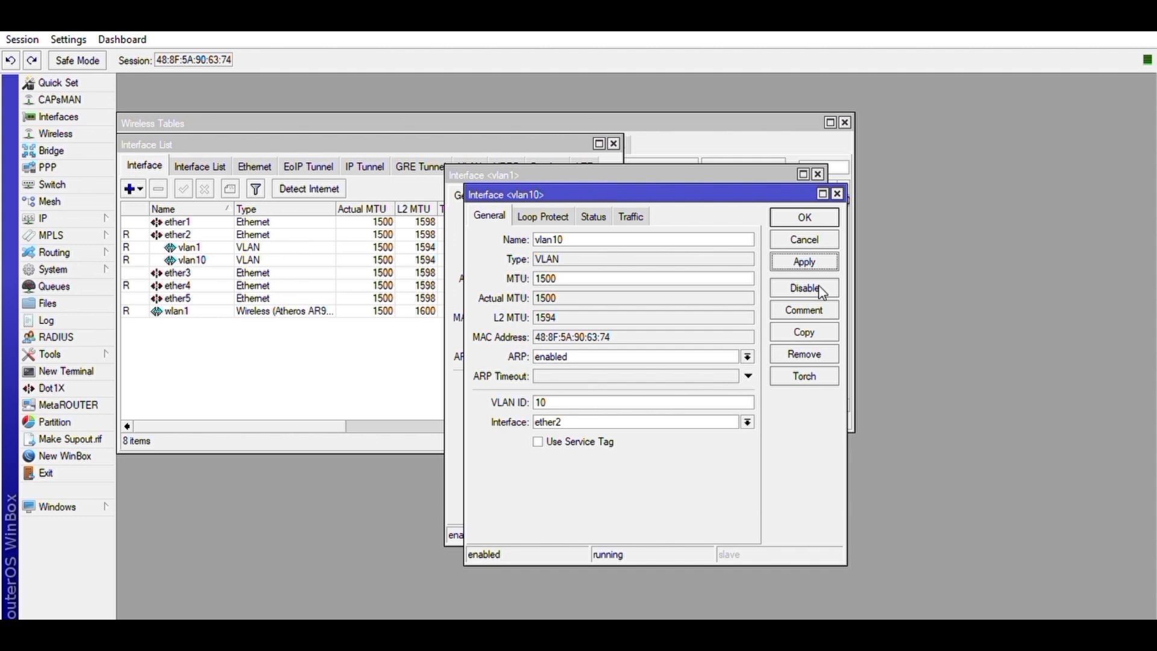
Copy the vlan10 interface as vlan20 with VLAN ID 20 on ether2
click(817, 331)
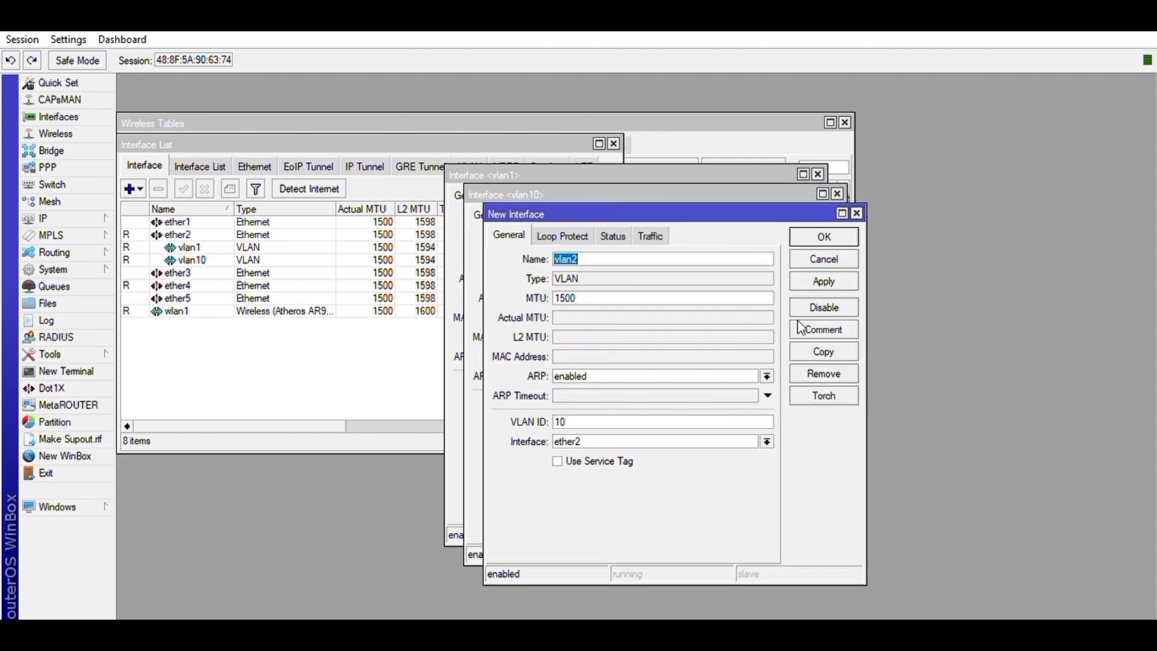
click(643, 254)
click(609, 421)
key(BackSpace)
key(BackSpace)
text(2)
click(586, 444)
click(824, 281)
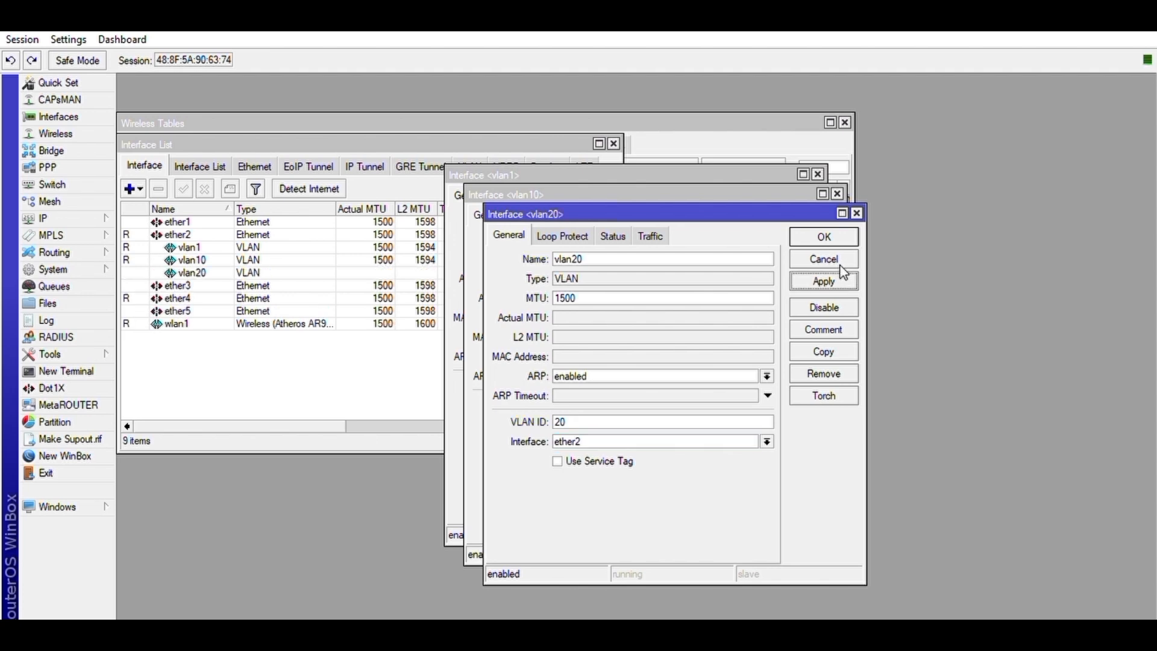
Copy the vlan20 interface as vlan30 with VLAN ID 30 on ether2, and close all the VLAN interface windows
click(827, 351)
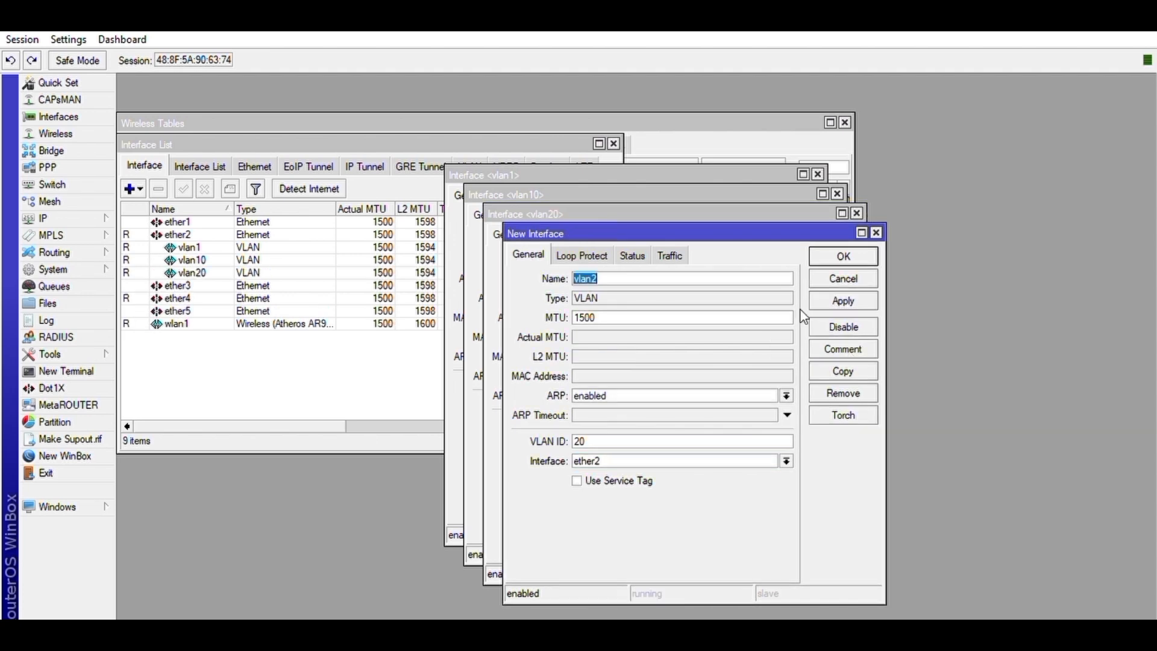
click(613, 277)
key(BackSpace)
key(BackSpace)
text(30)
click(839, 301)
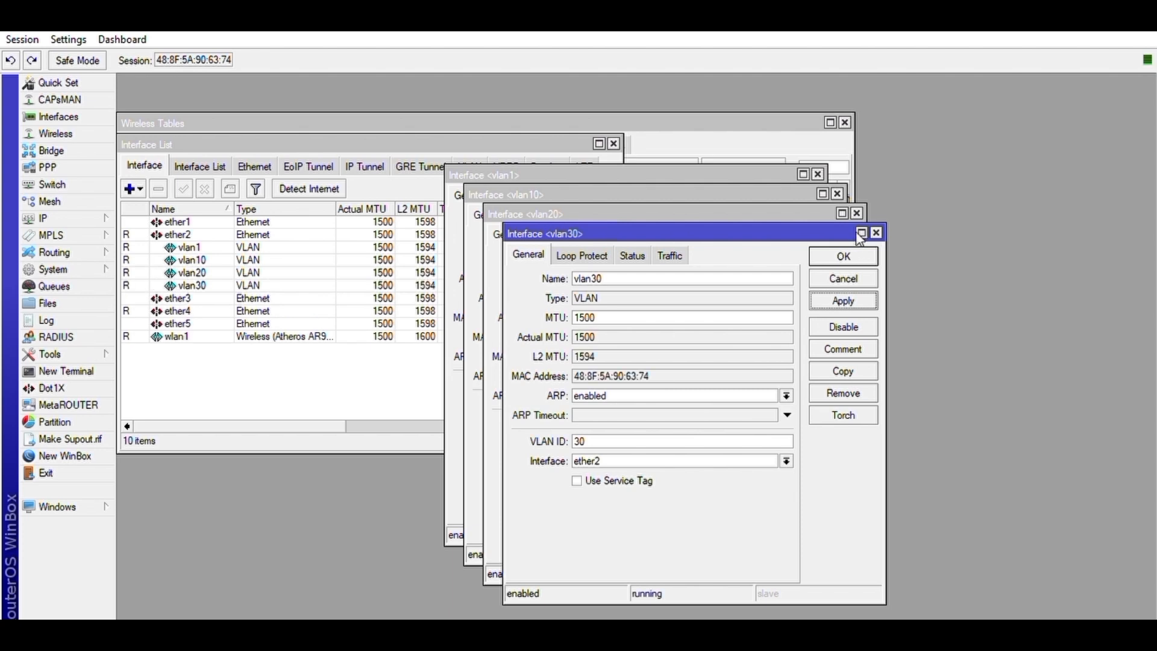
click(844, 256)
click(824, 236)
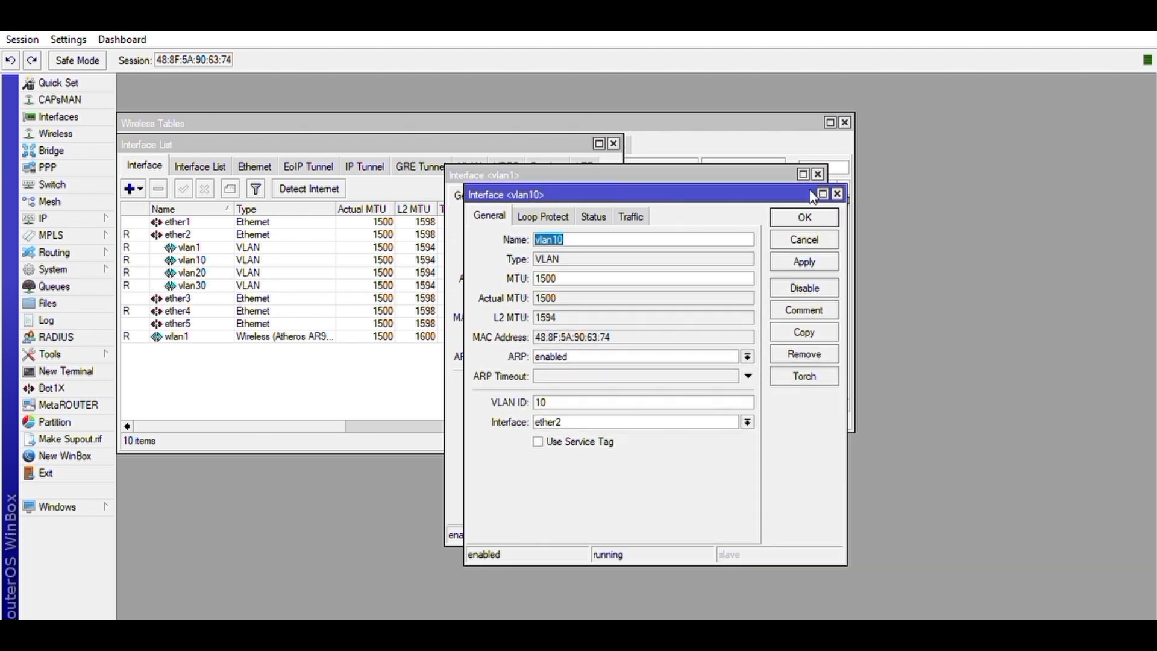
click(805, 217)
click(785, 199)
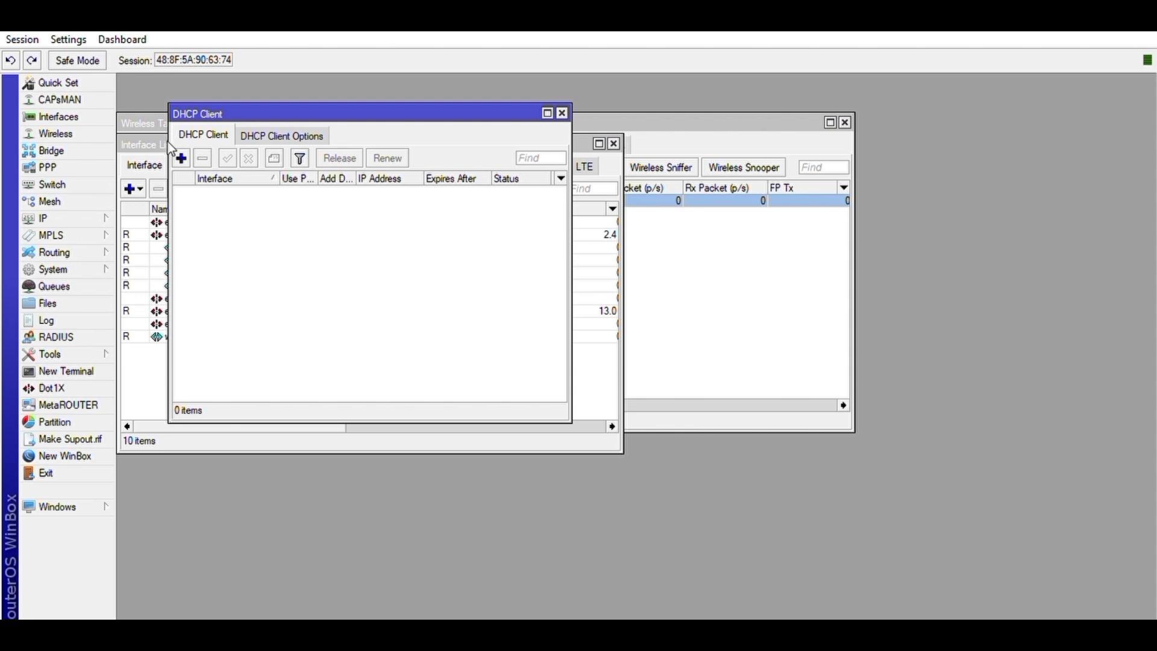
Add a DHCP client on wlan1 with peer DNS, peer NTP and the default route enabled
click(181, 157)
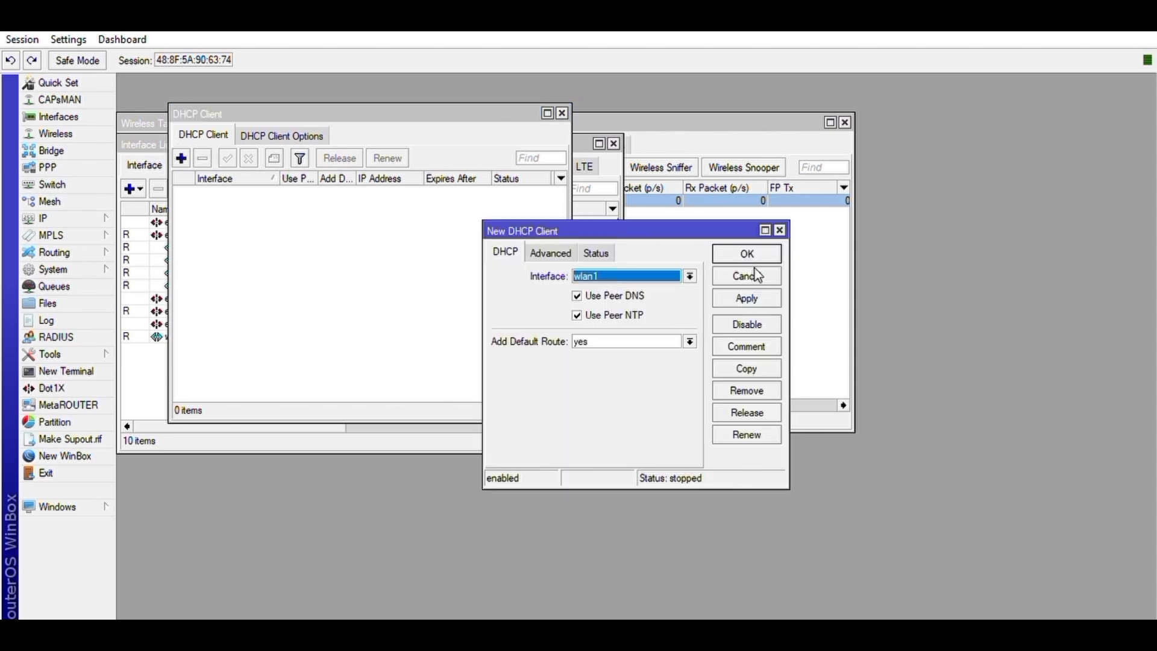
click(757, 297)
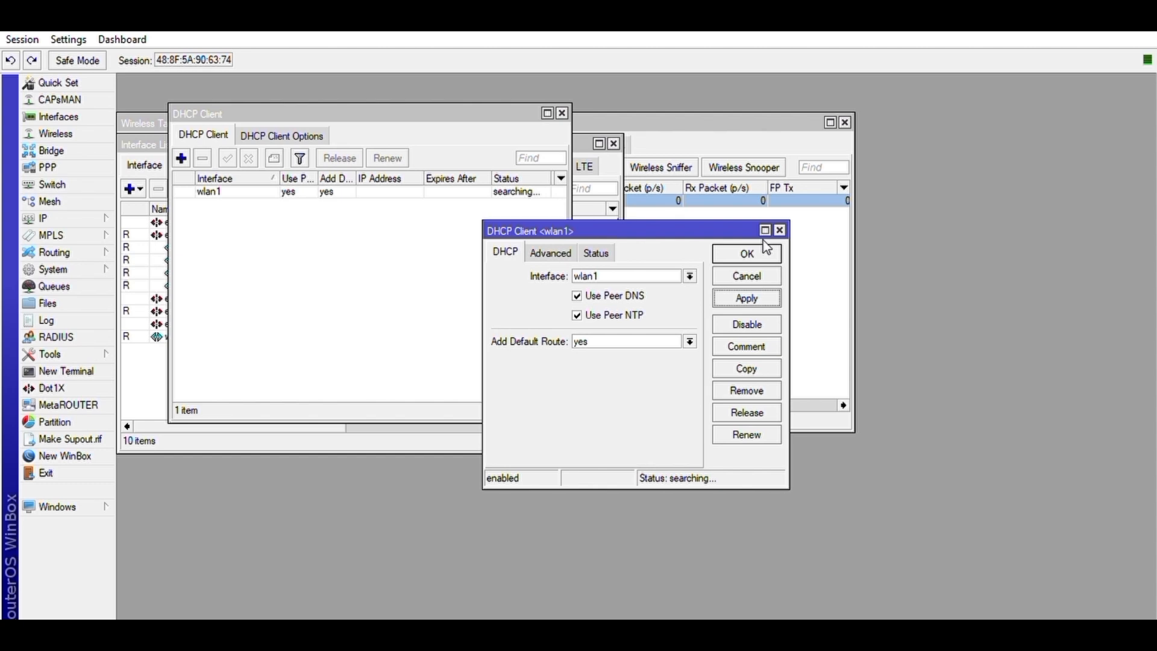
click(764, 250)
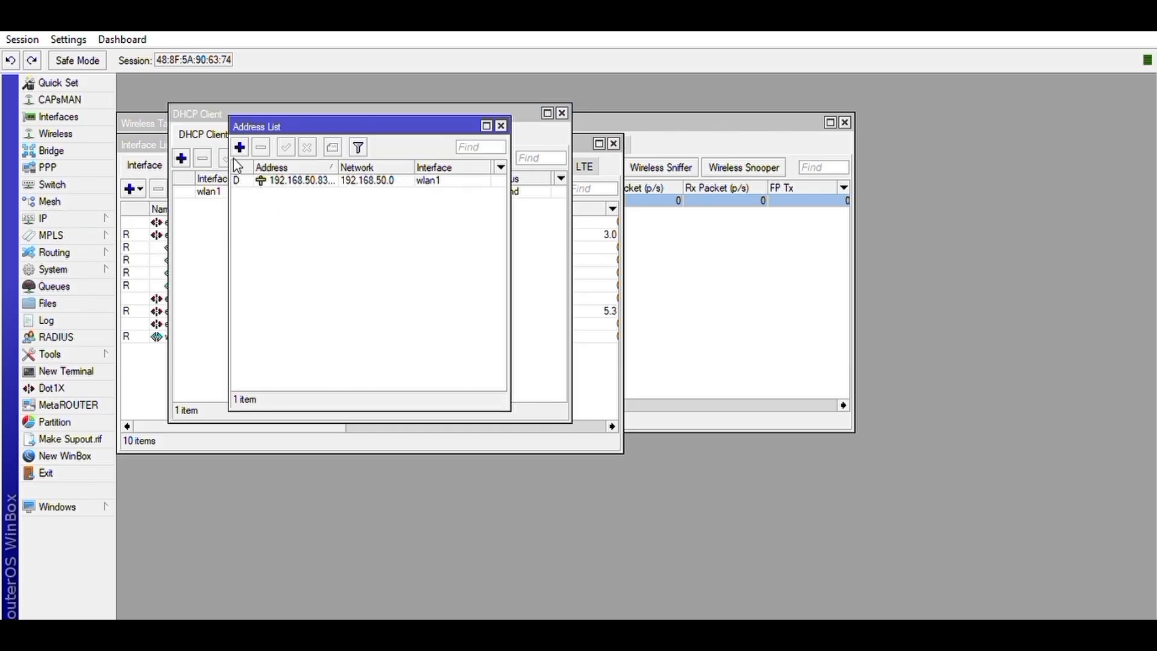
Add the IP address 192.168.10.1/24 on the vlan10 interface
click(240, 147)
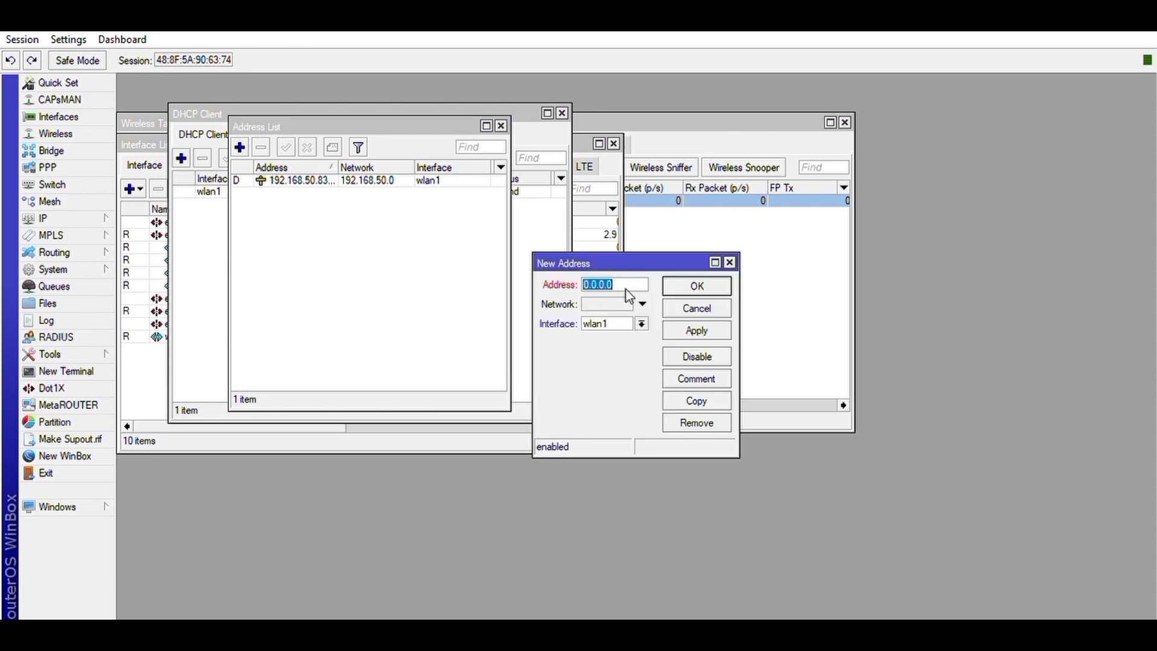
text(192.168.10.1)
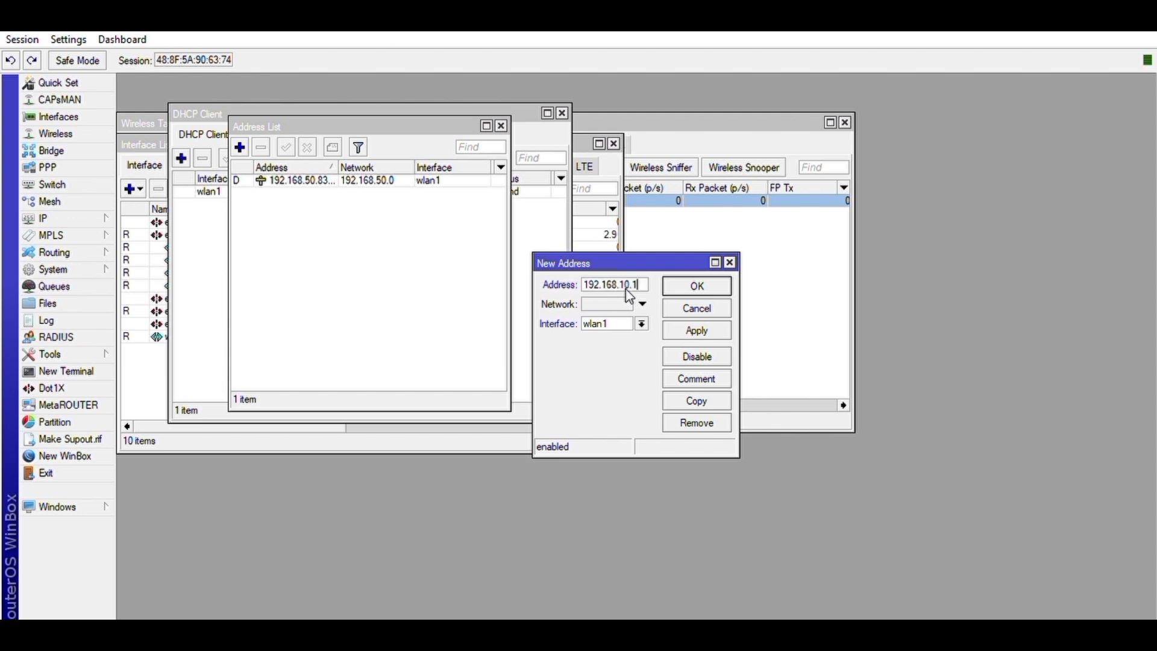
text(/2)
text(4)
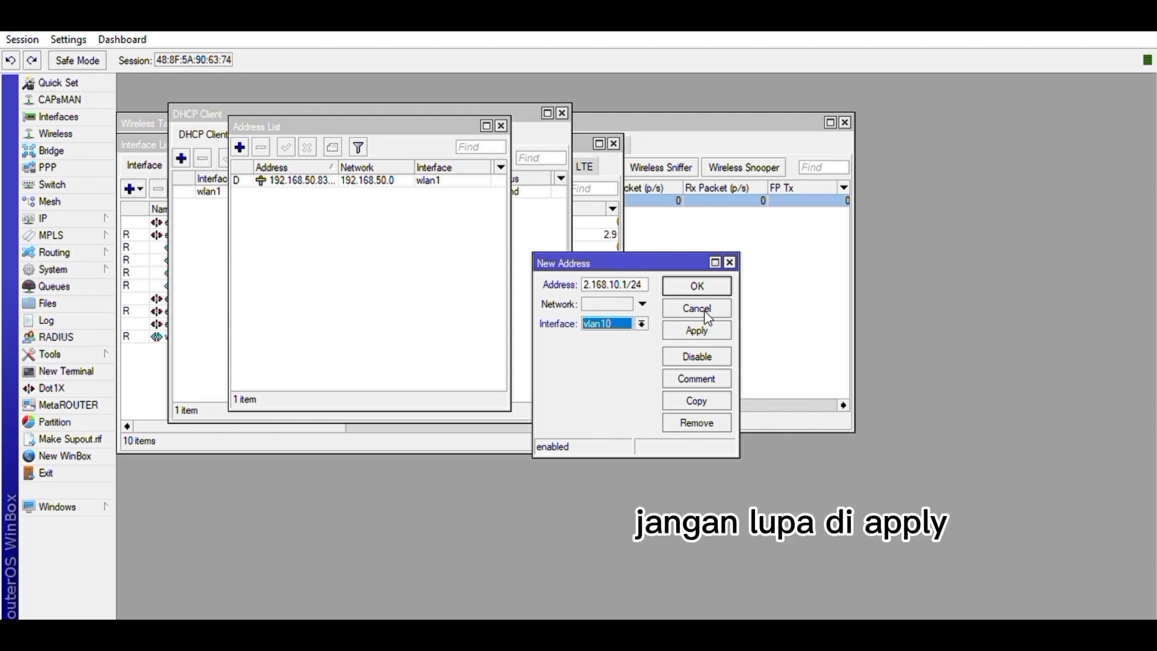
click(696, 331)
Copy the vlan10 address as 192.168.20.1/24 with network 192.168.20.0 on the vlan20 interface
click(745, 399)
text(1)
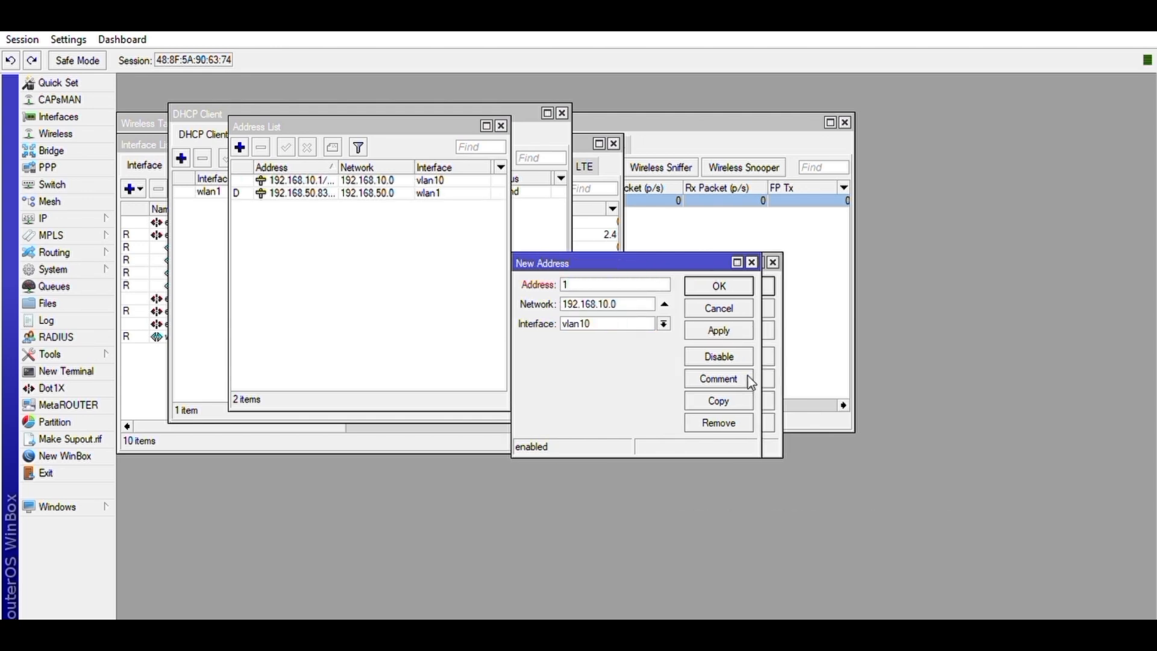
text(92.168.20.1/24)
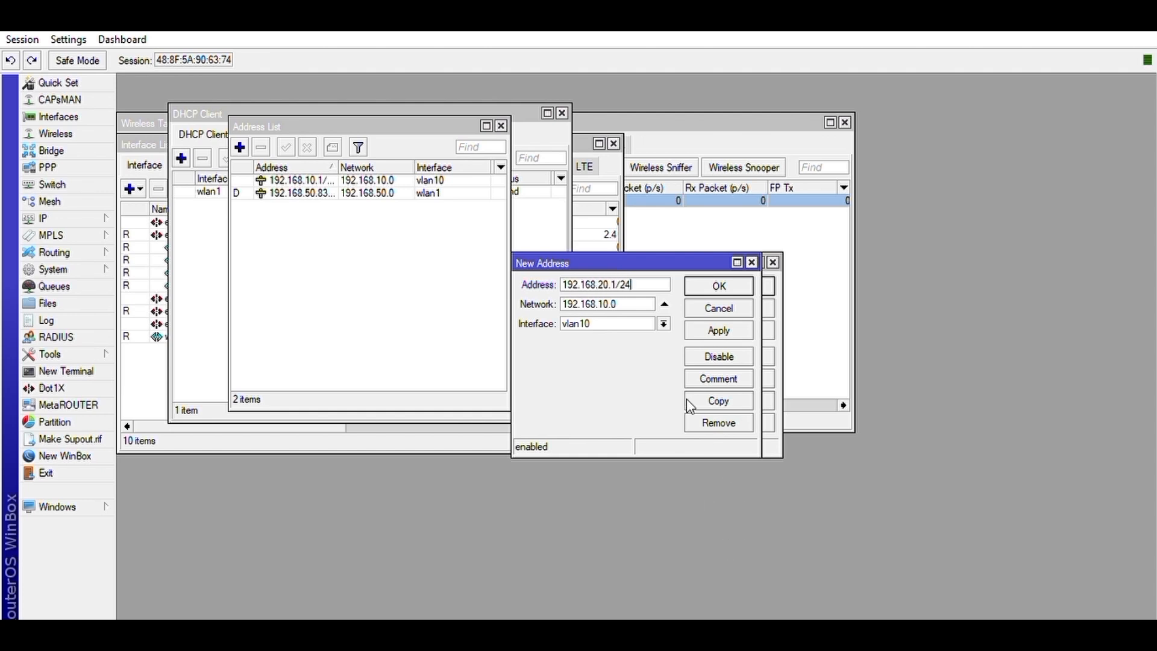
click(664, 324)
click(622, 394)
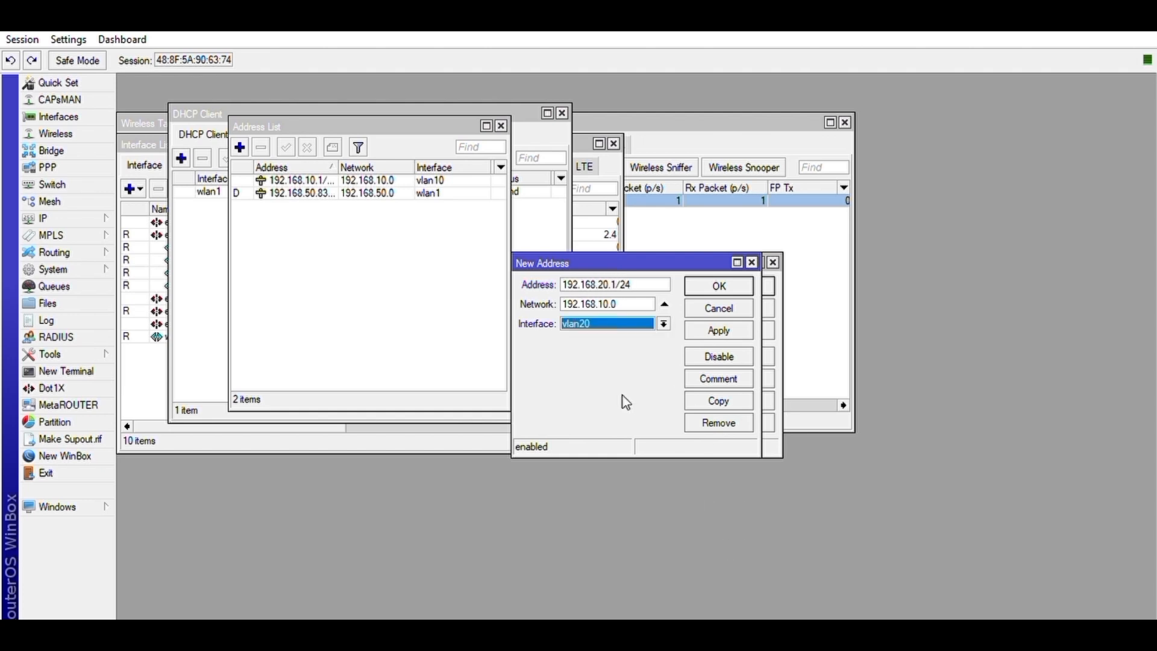
click(614, 298)
key(Left)
key(Left)
key(Left)
key(BackSpace)
text(2)
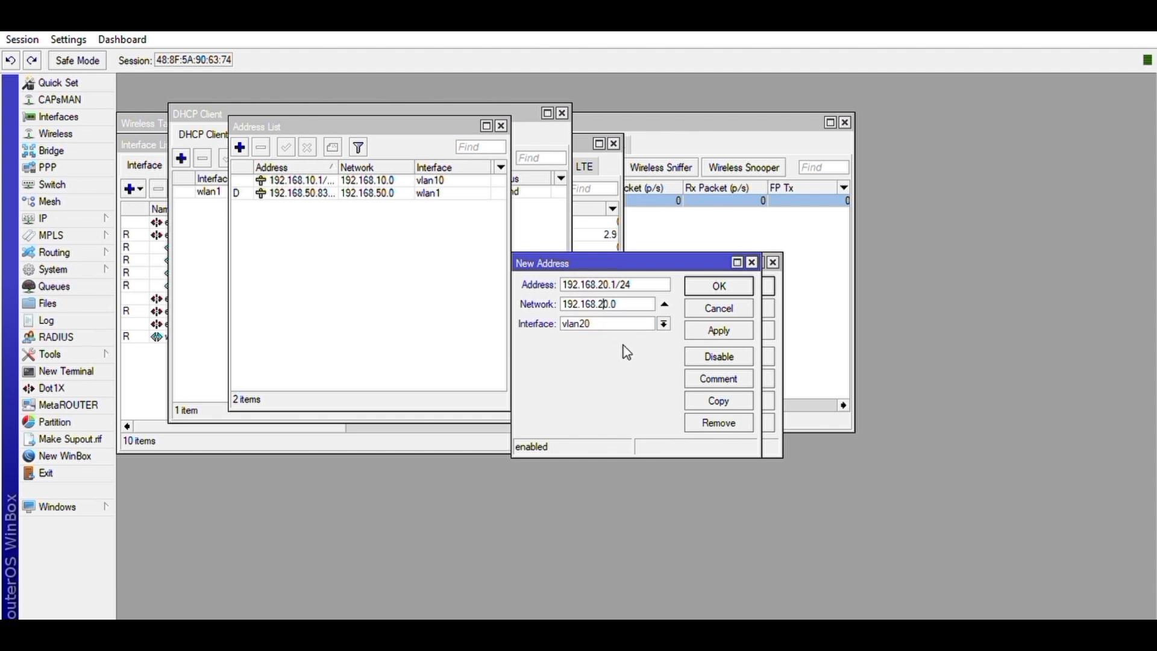
click(720, 329)
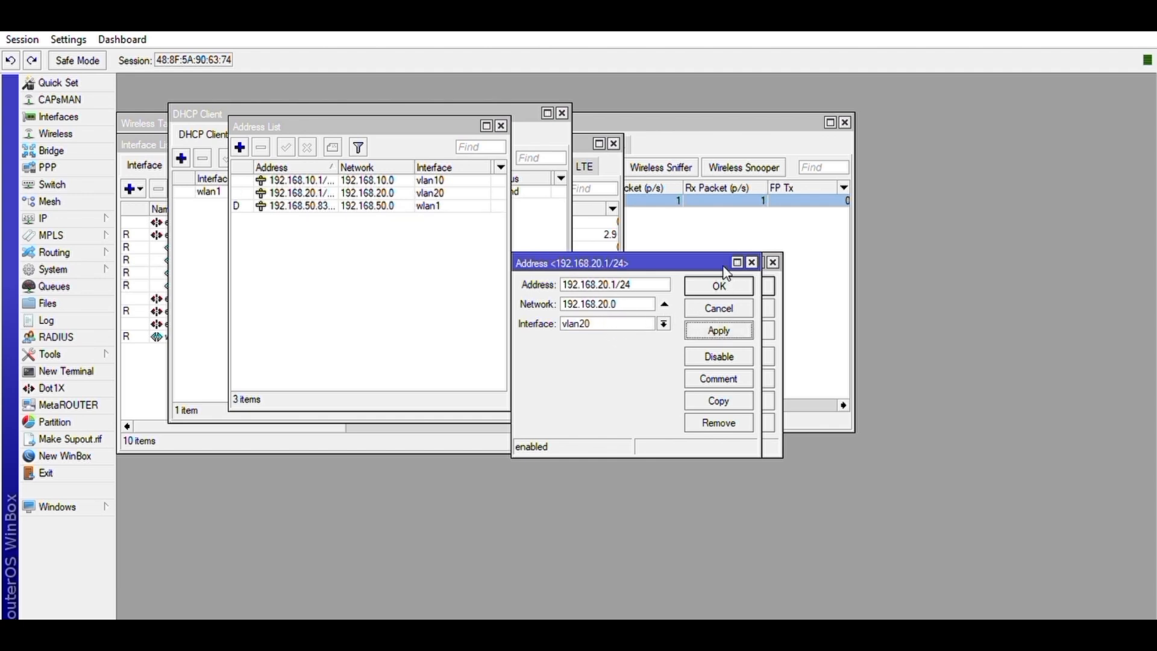
click(722, 282)
Add the IP address 192.168.30.1/24 on the vlan30 interface
click(241, 144)
text(192)
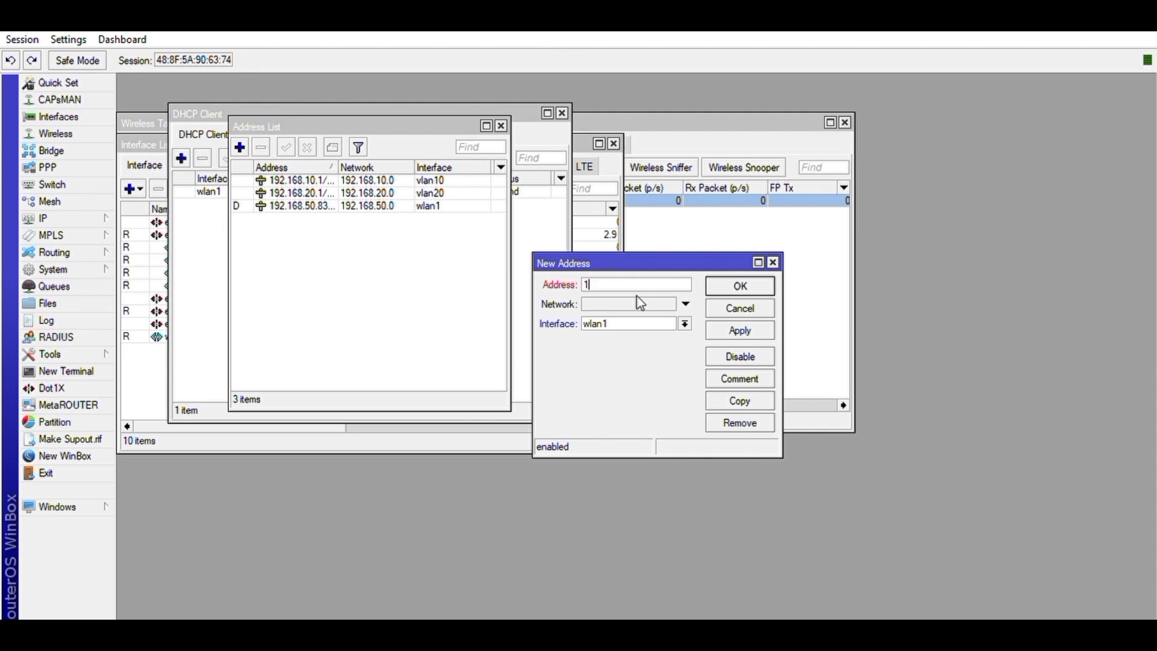
text(.168.30.1)
text(/24)
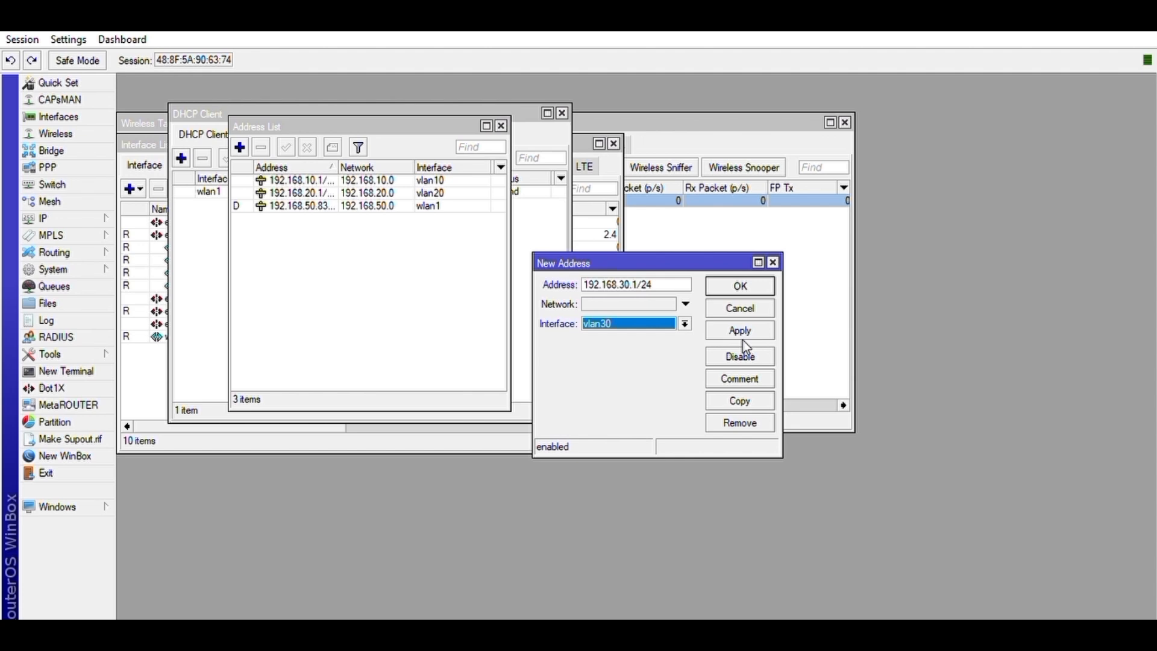
click(757, 329)
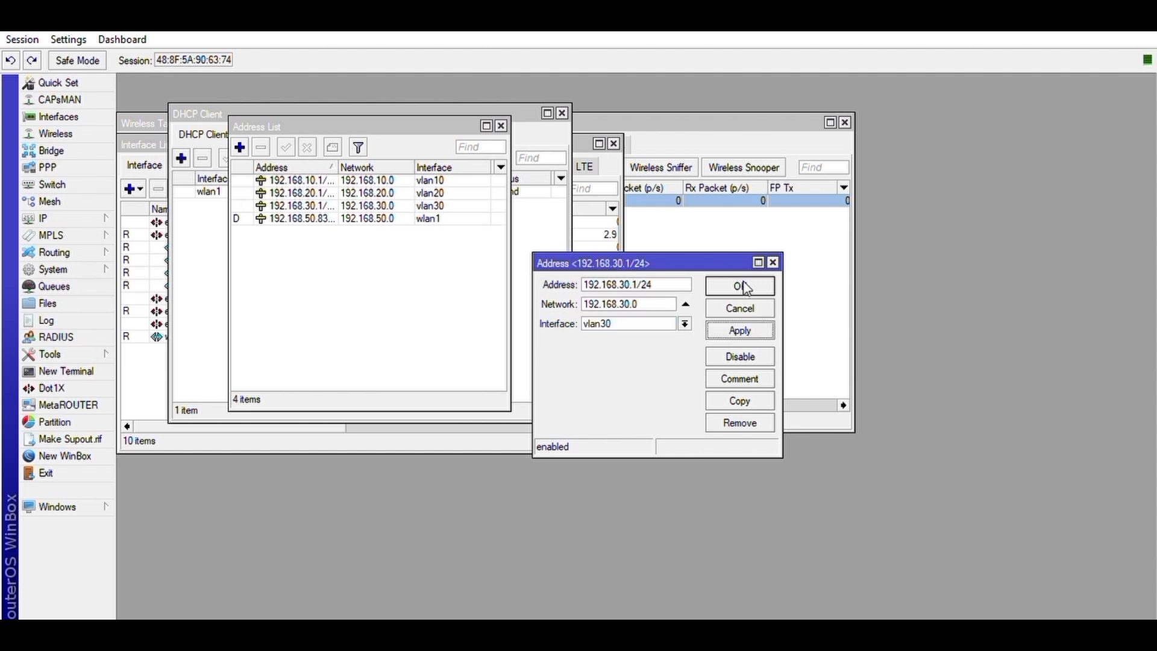
click(746, 288)
Add the IP address 192.168.88.254/24 on the ether2 interface
text(1)
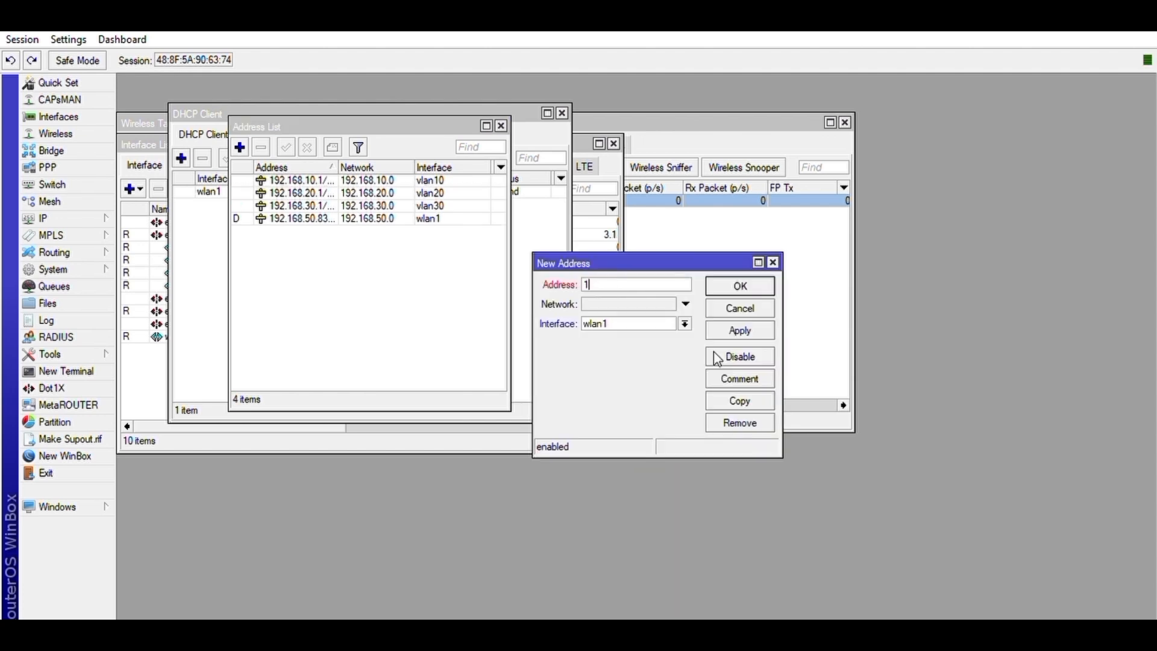
text(92.168.88.25)
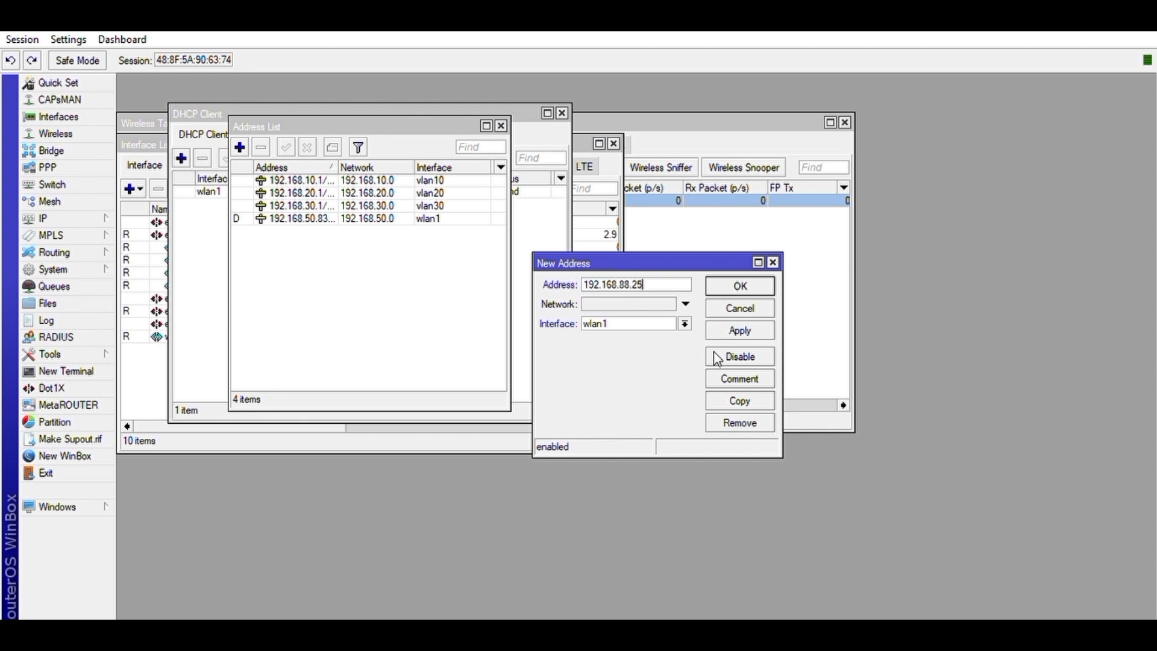
text(4/24)
click(685, 324)
click(660, 335)
click(723, 328)
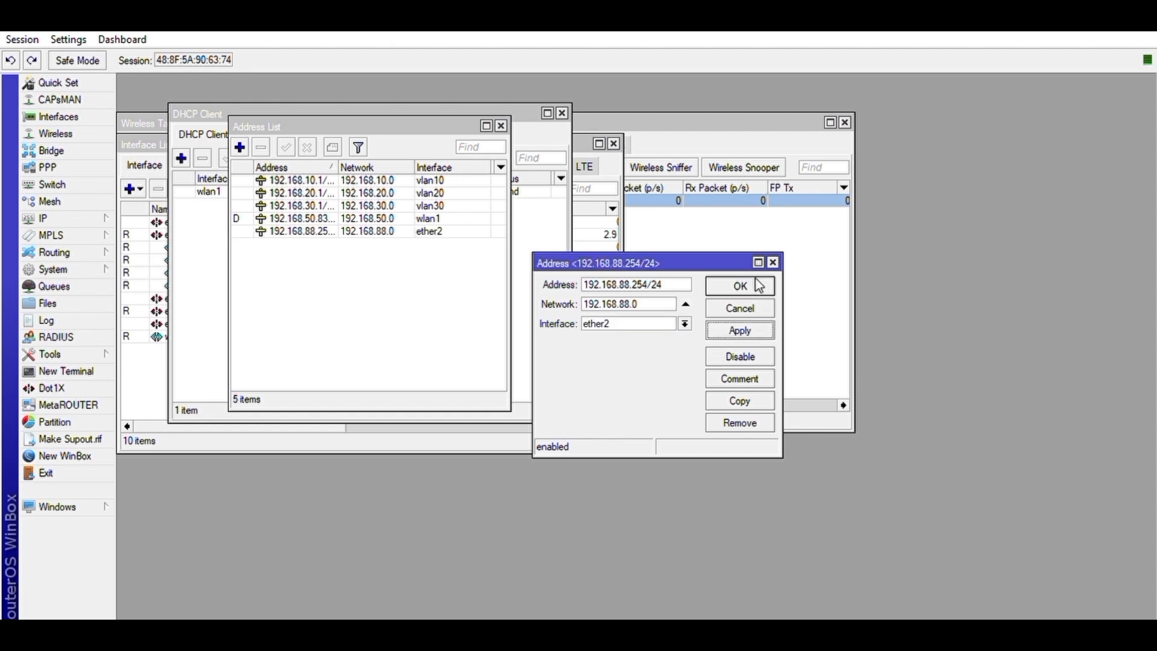
Add the IP address 192.168.40.1/24 on the ether4 interface
text(192)
text(.1)
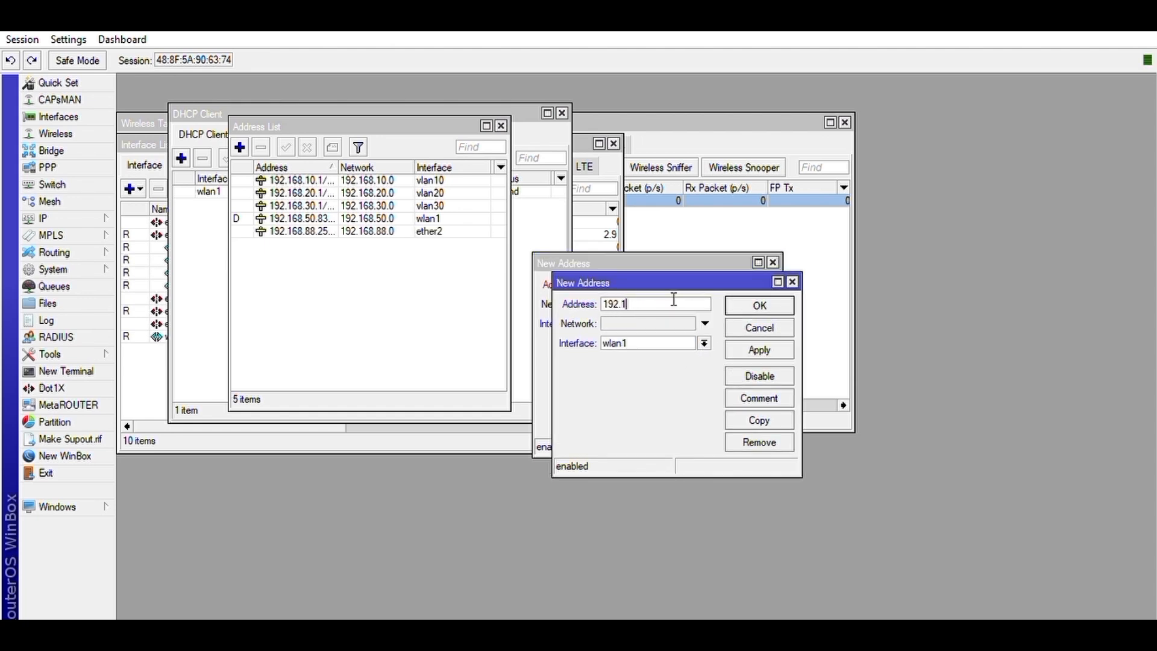
text(68.40.1/24)
click(657, 368)
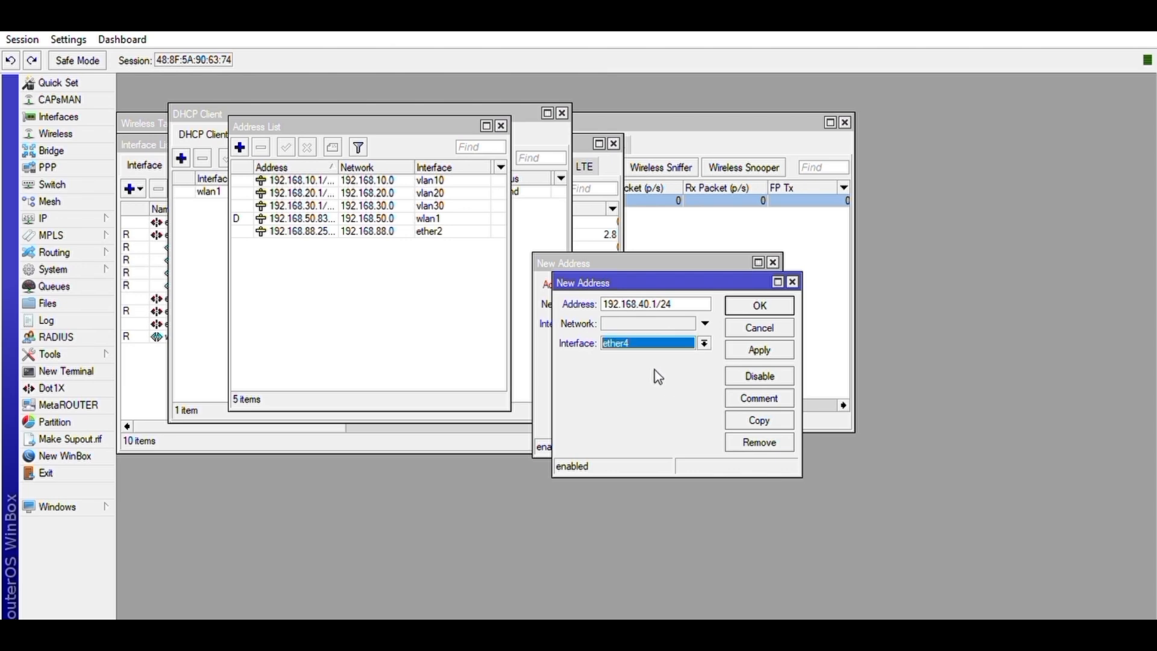
click(779, 346)
click(763, 305)
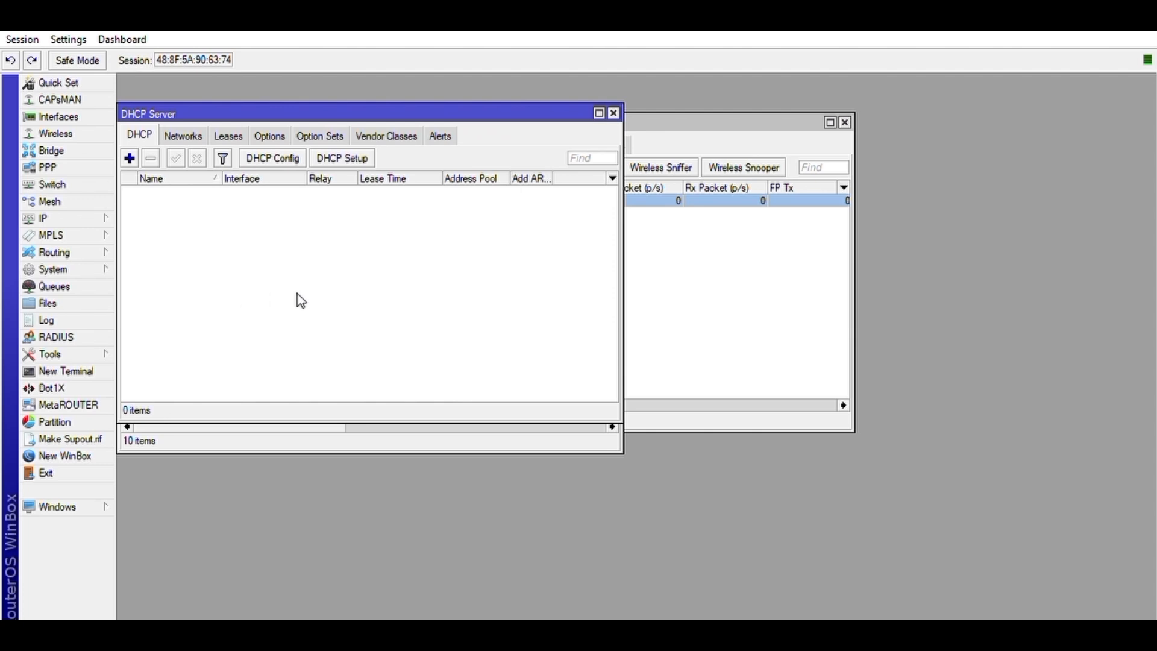
Set up a DHCP server on vlan10 with the DHCP Setup wizard, accepting the proposed values and the 00:10:00 lease time
click(331, 155)
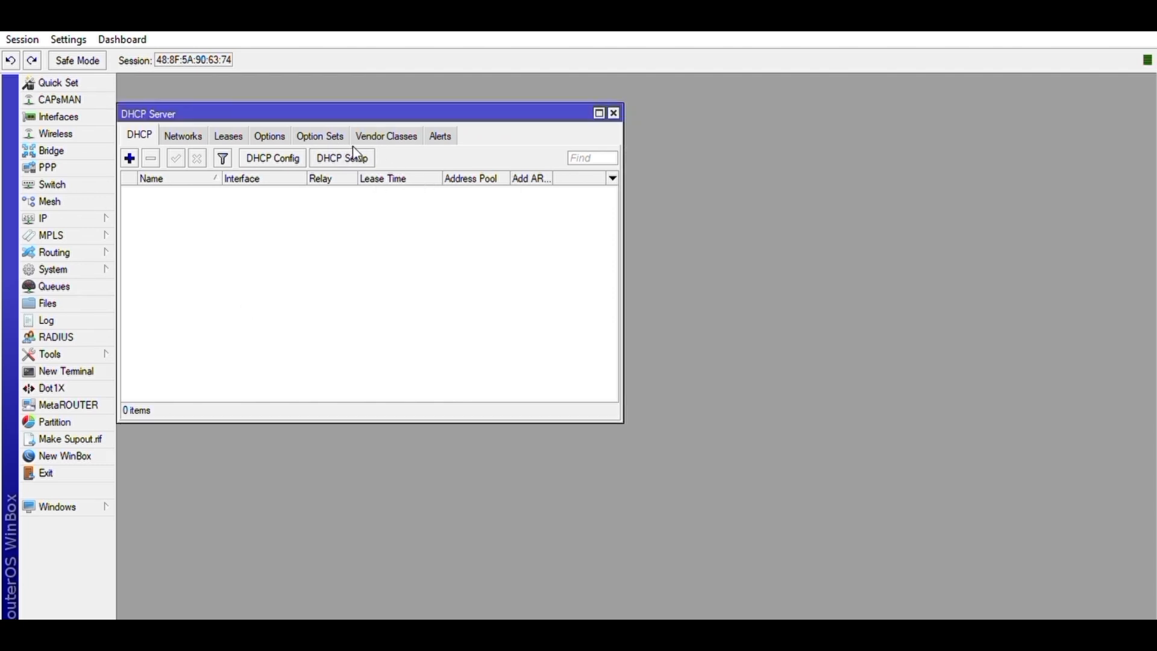
click(369, 154)
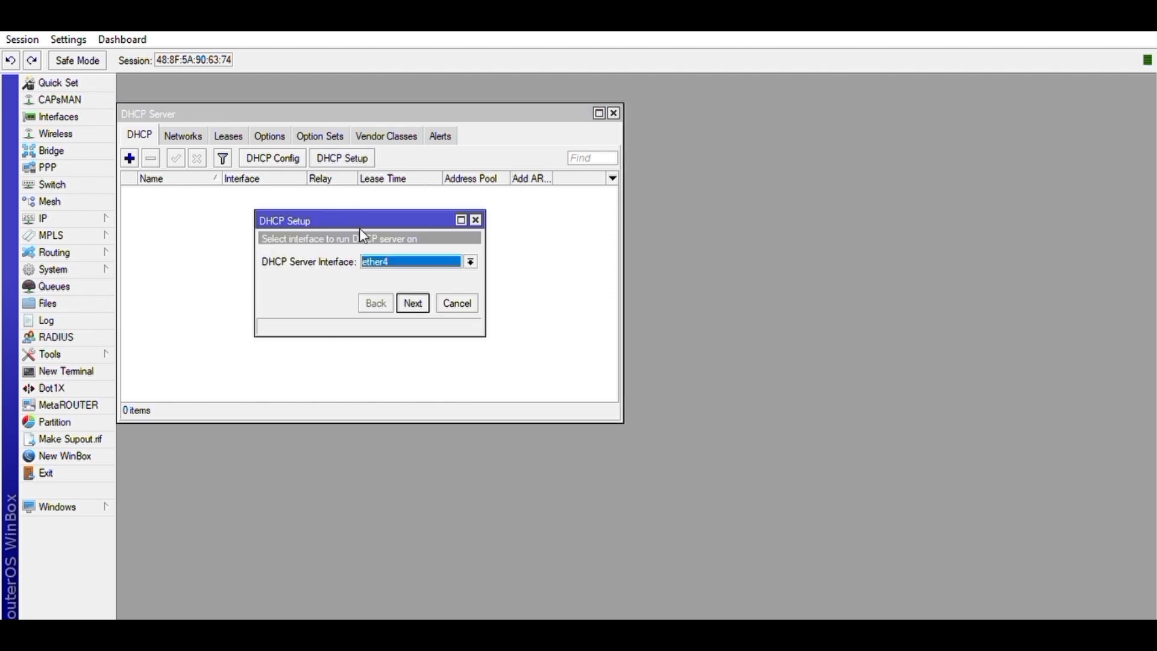
click(391, 247)
key(Return)
key(Return)
key(Return)
key(Return)
key(Return)
key(Return)
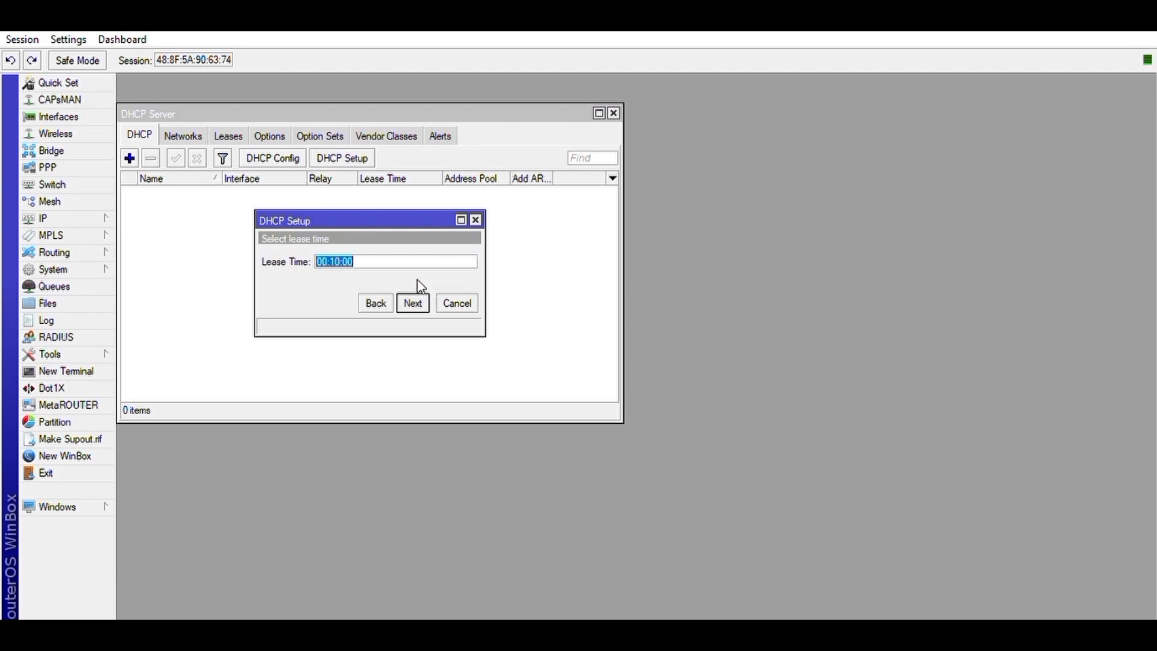
key(Return)
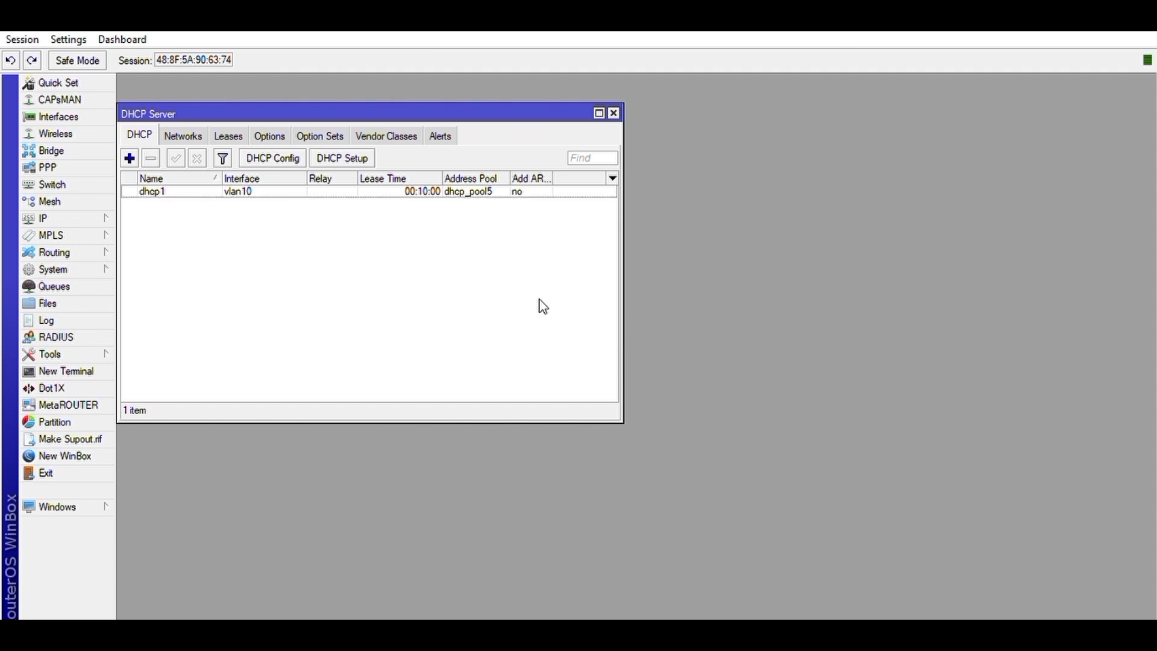
Set up a DHCP server on vlan20 with the proposed values, keeping DNS servers 1.1.1.1 and 8.8.4.4
click(342, 159)
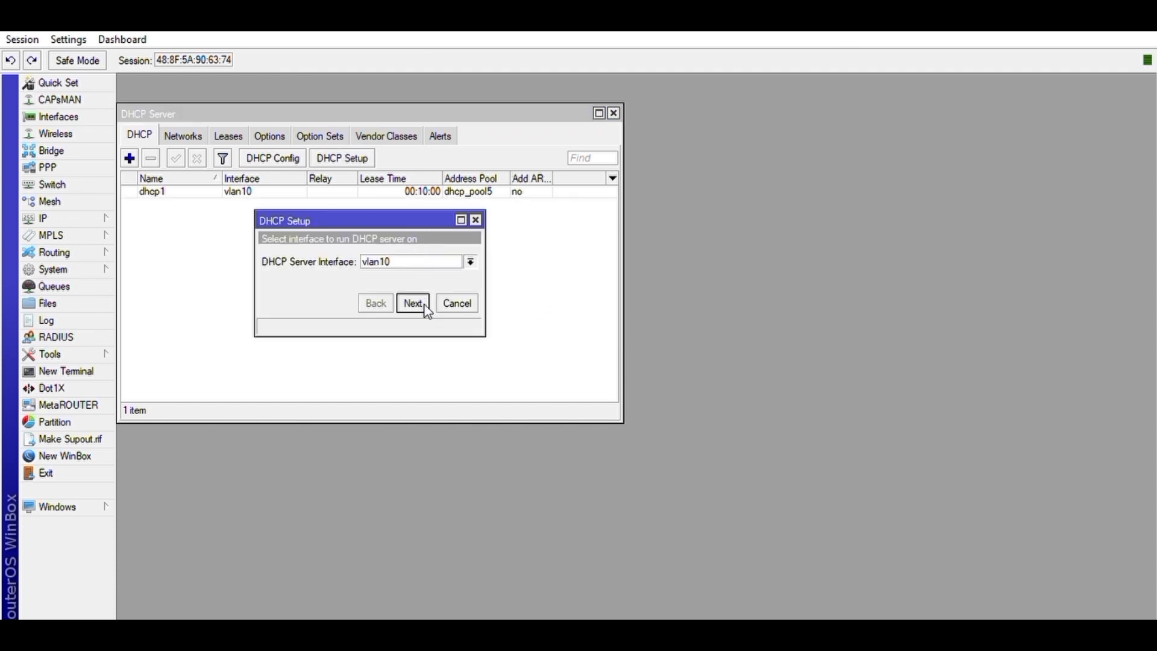
key(Return)
key(Return)
key(Return)
key(Return)
key(Return)
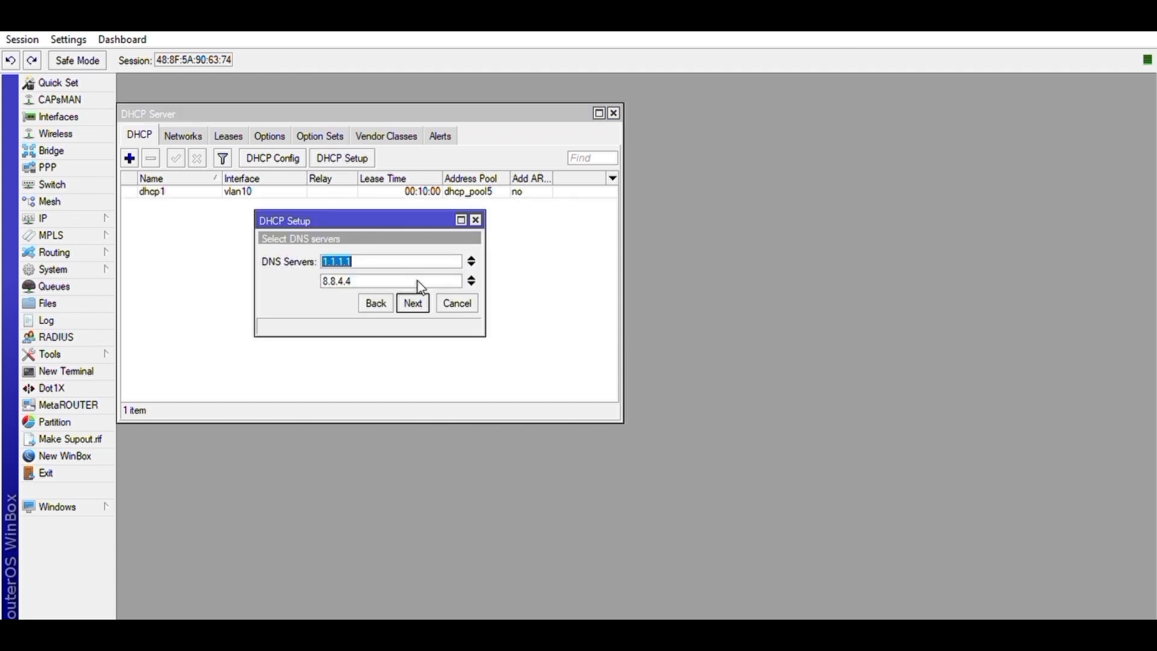
key(Return)
Set up a DHCP server on vlan30, accepting all the values proposed by the wizard
click(355, 157)
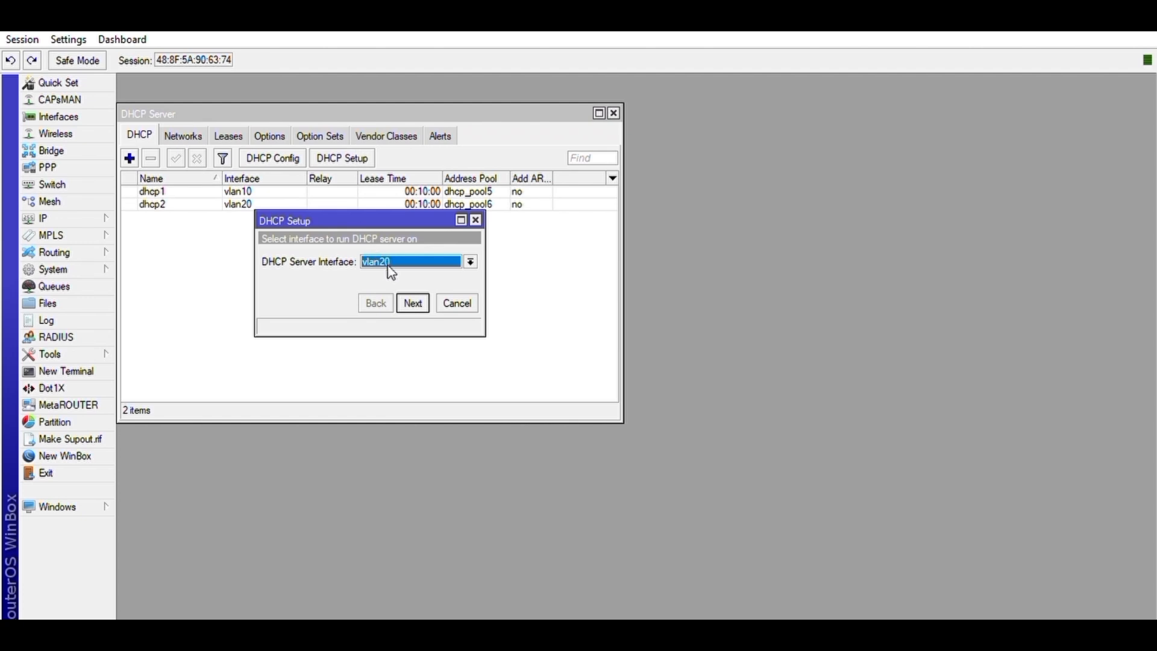
click(471, 262)
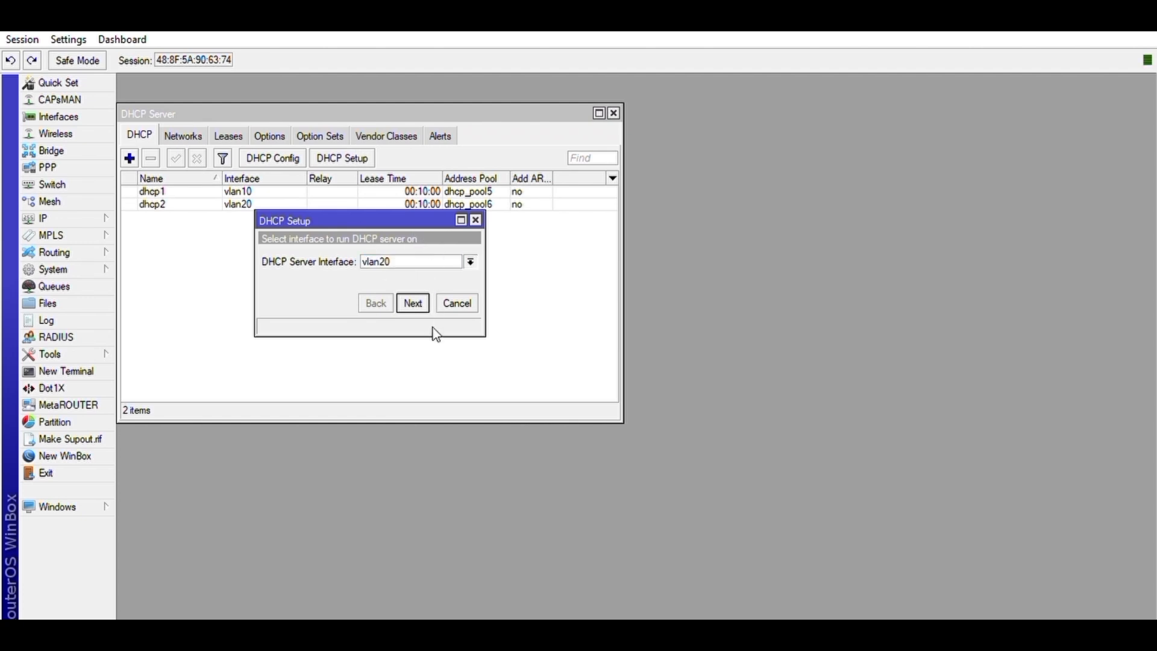
click(446, 345)
key(Return)
key(Return)
key(Return)
key(Return)
key(Return)
key(Return)
key(Return)
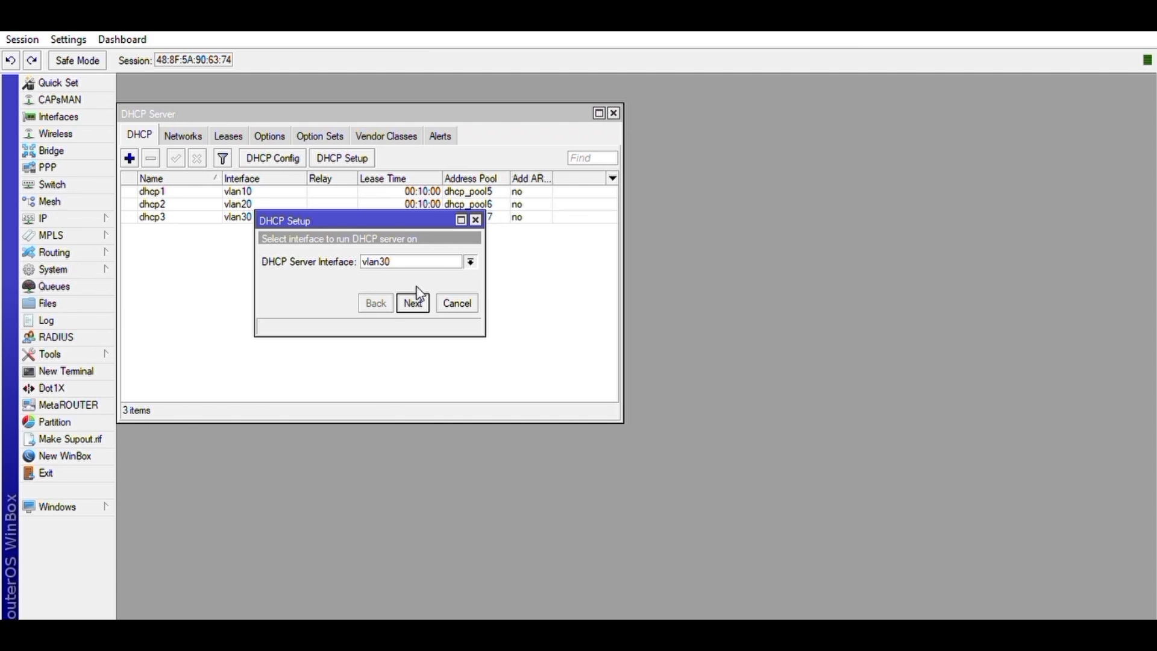
Set up a DHCP server on ether4, accepting all the values proposed by the wizard
click(471, 262)
click(441, 273)
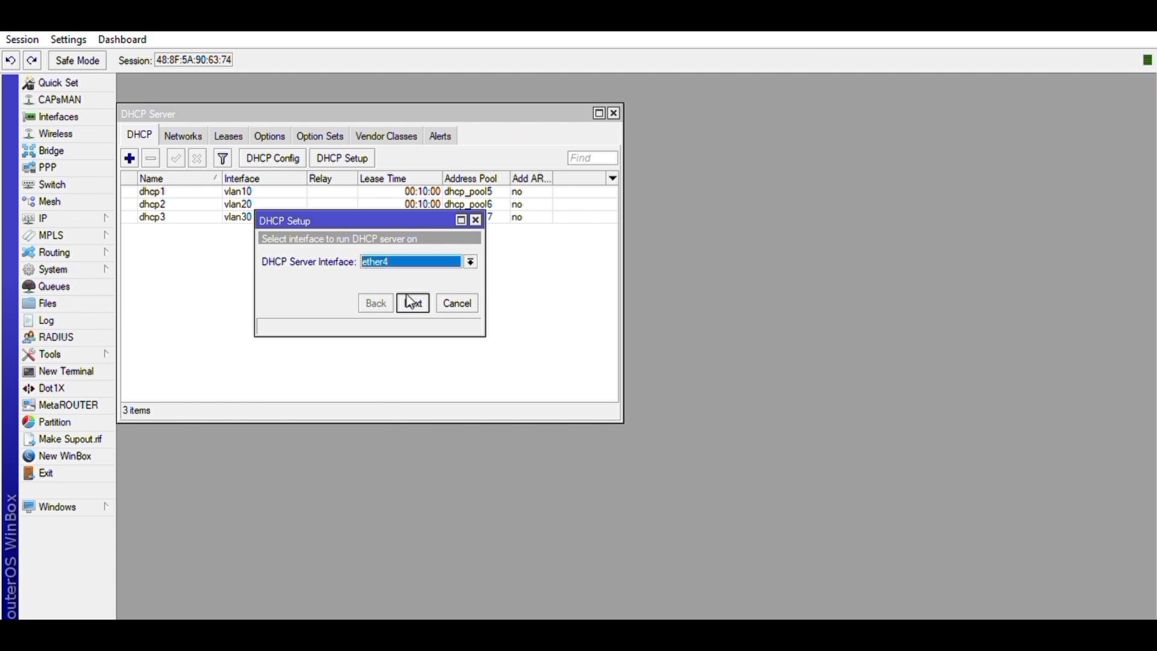
key(Return)
key(Return)
key(Return)
key(Return)
key(Return)
key(Return)
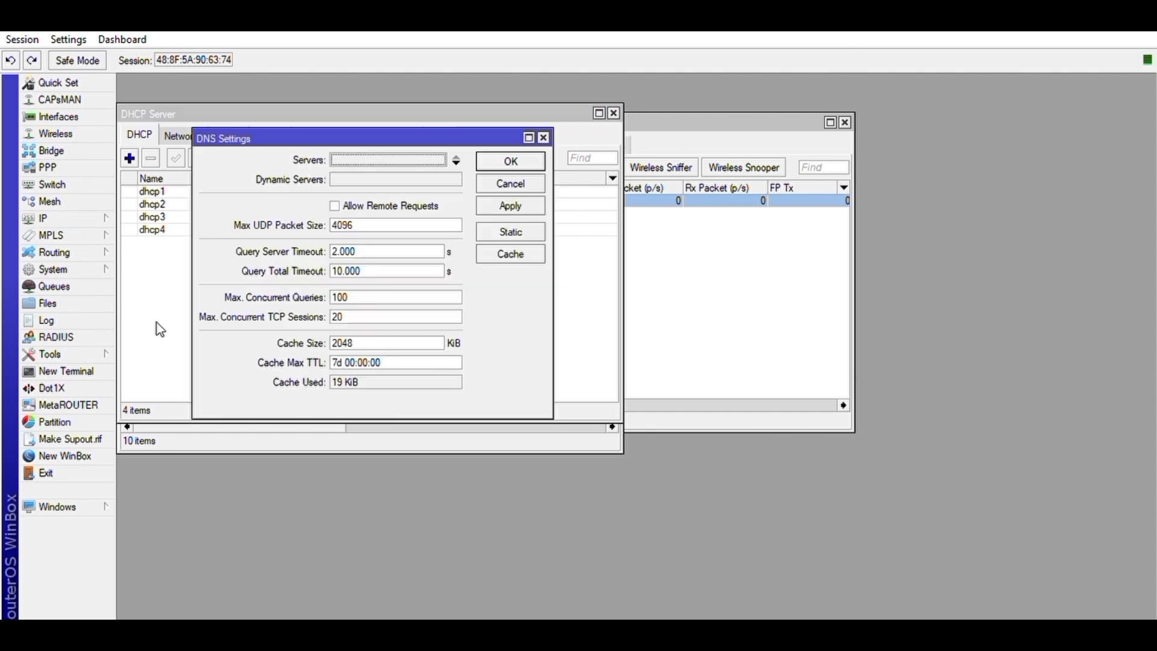
Allow remote requests in the DNS settings, apply the change and close the DNS settings
click(360, 201)
click(506, 205)
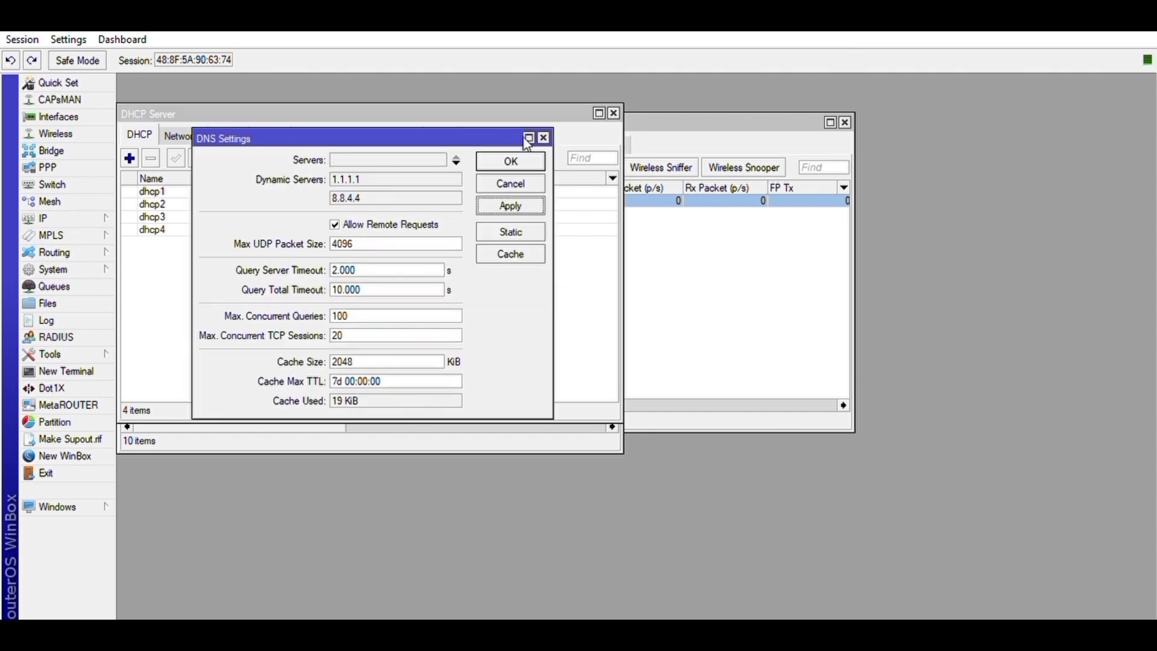
click(544, 137)
click(341, 158)
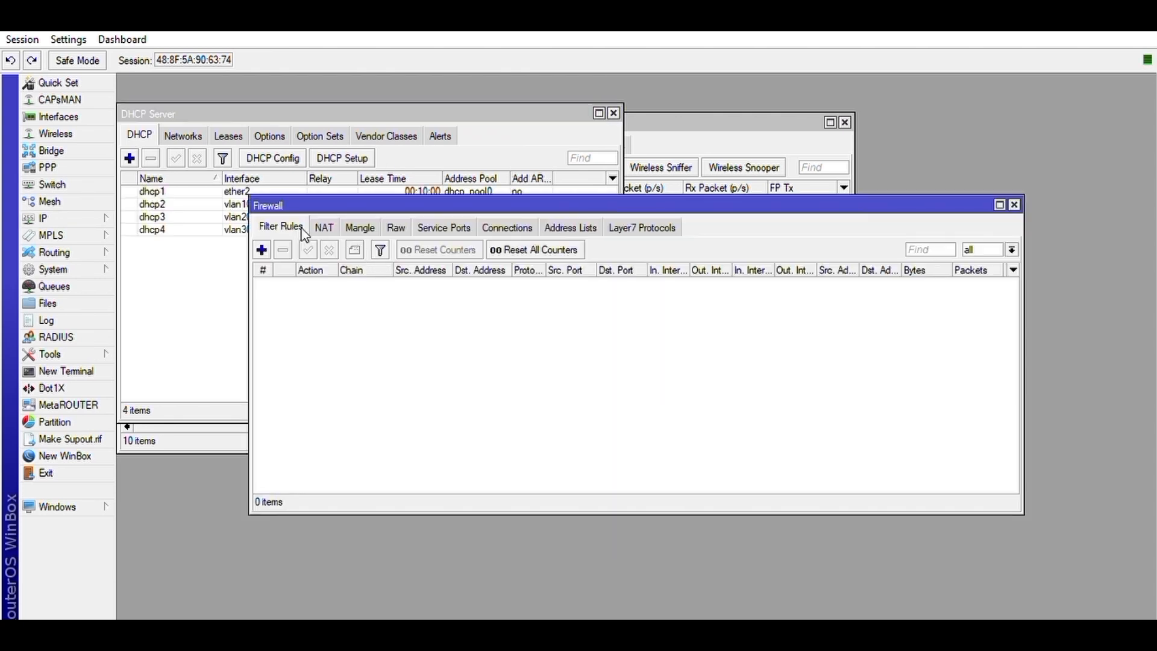
Add a firewall NAT rule on the srcnat chain with the masquerade action
click(324, 227)
click(261, 249)
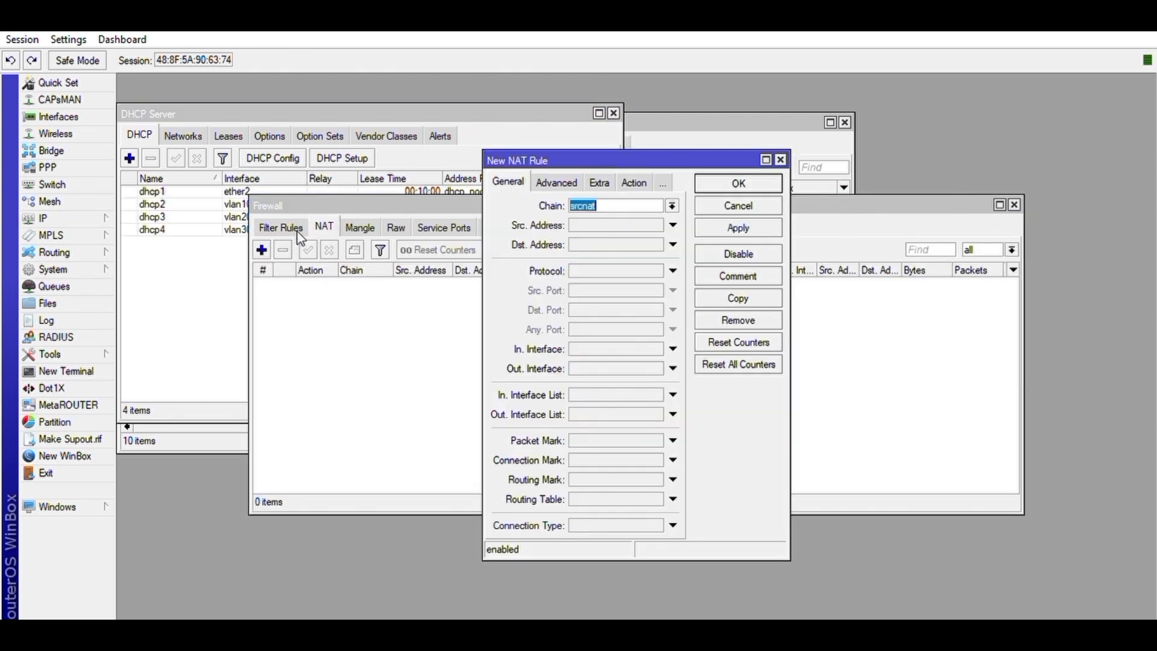
click(634, 176)
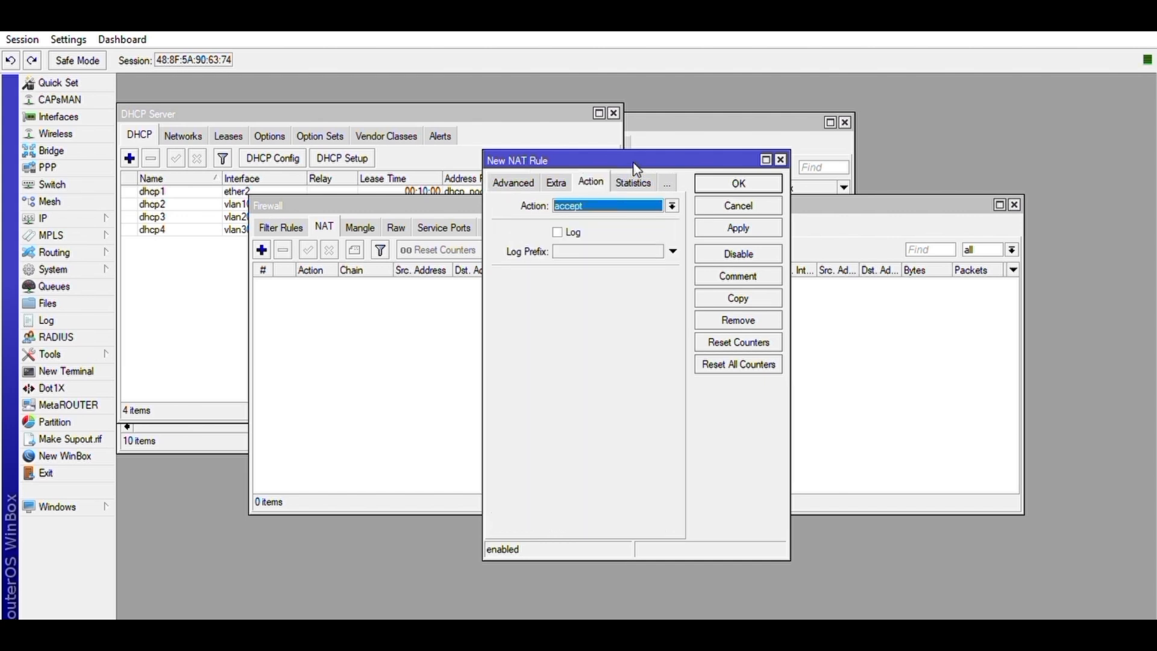
click(607, 188)
text(masquerade)
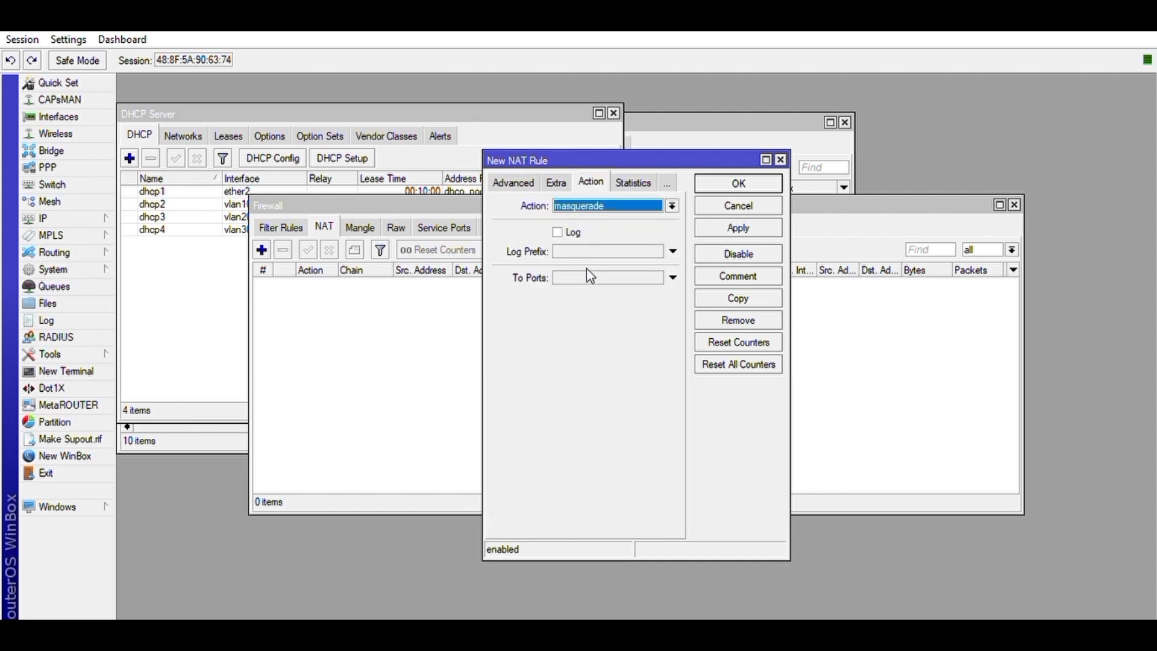
click(737, 227)
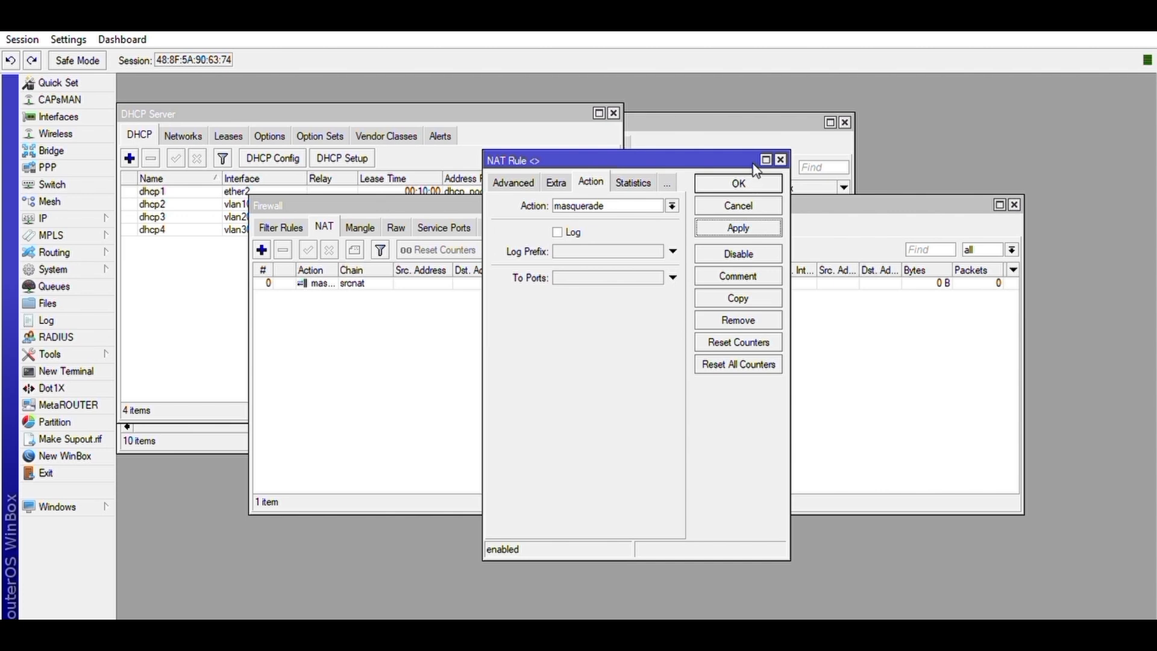
click(755, 175)
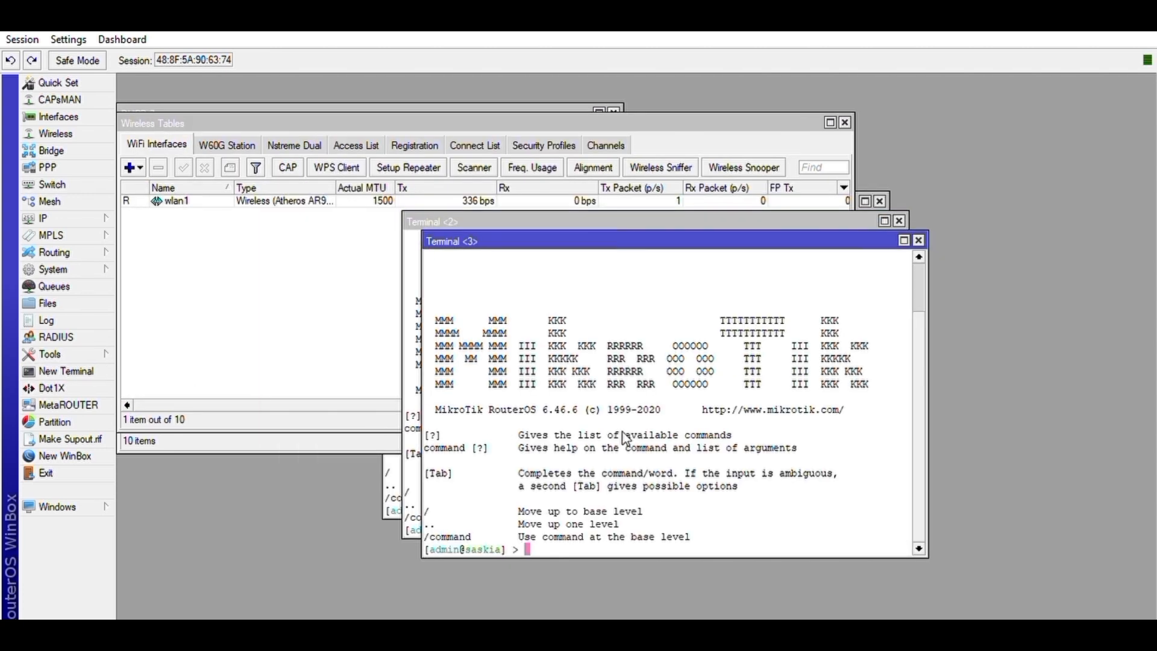
Ping 192.168.88.1 from the router terminal and stop the ping after a few replies
text(ping 192.168.88.1)
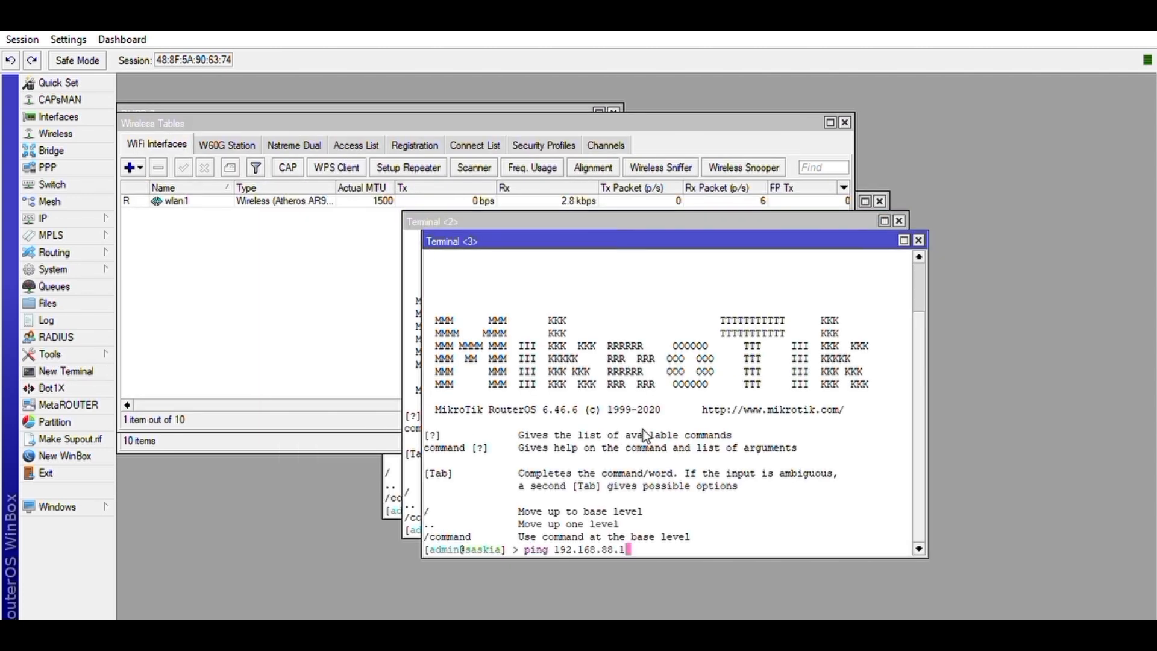
key(Return)
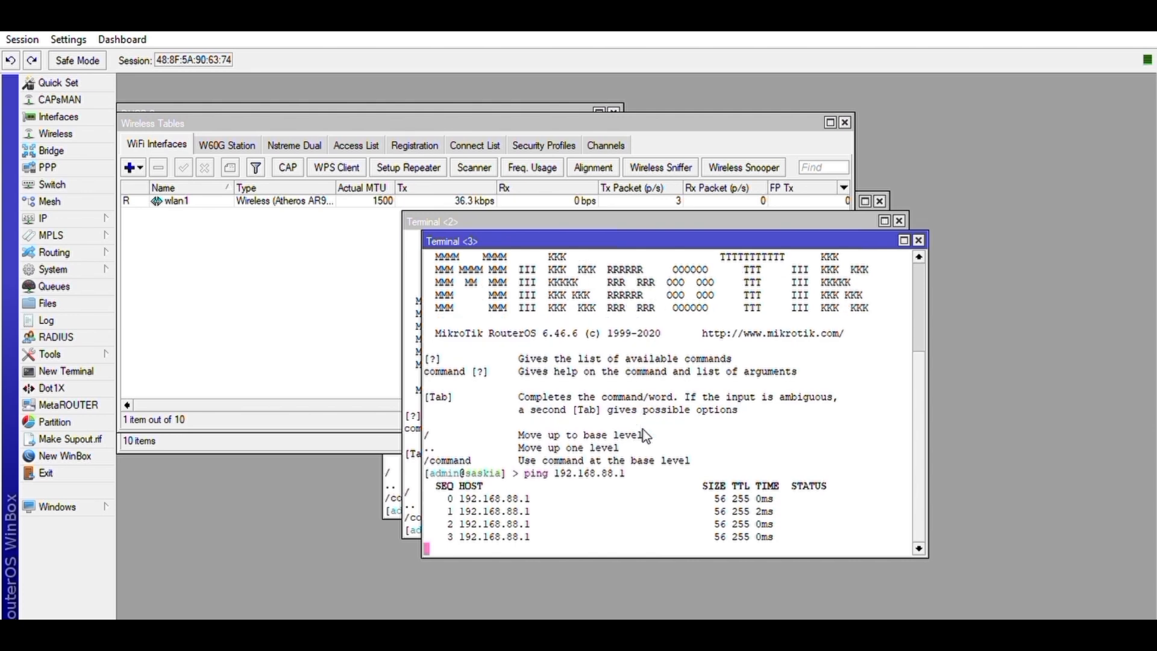
key(ctrl+c)
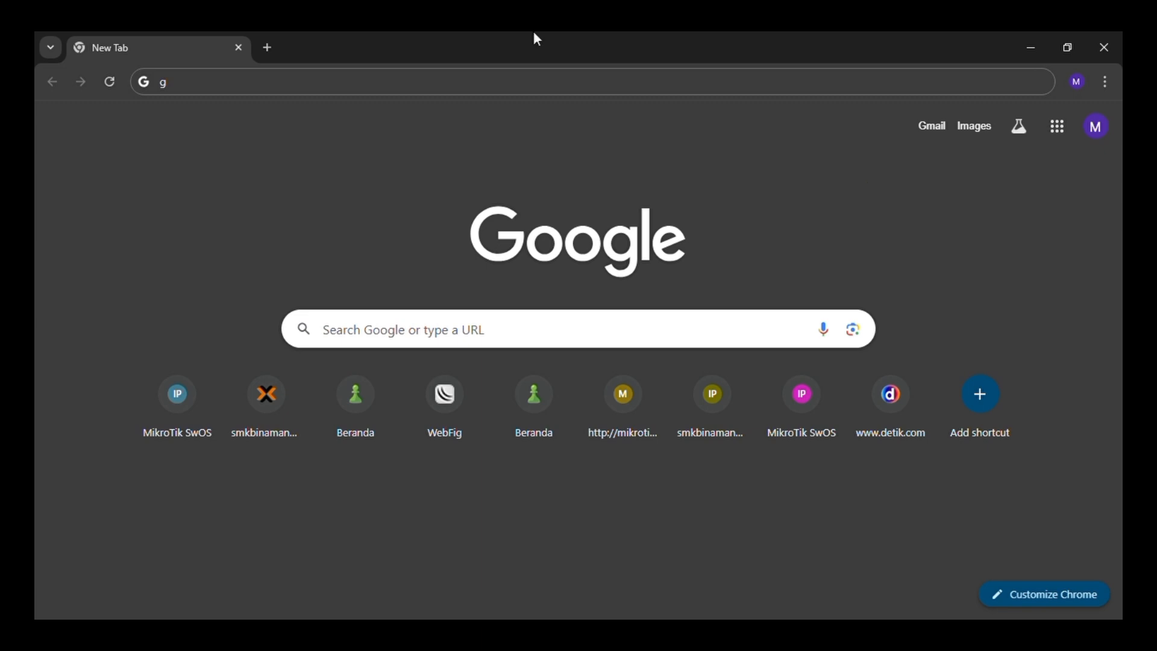
Switch to Chrome and open the switch's web interface at 192.168.88.1
click(195, 82)
key(BackSpace)
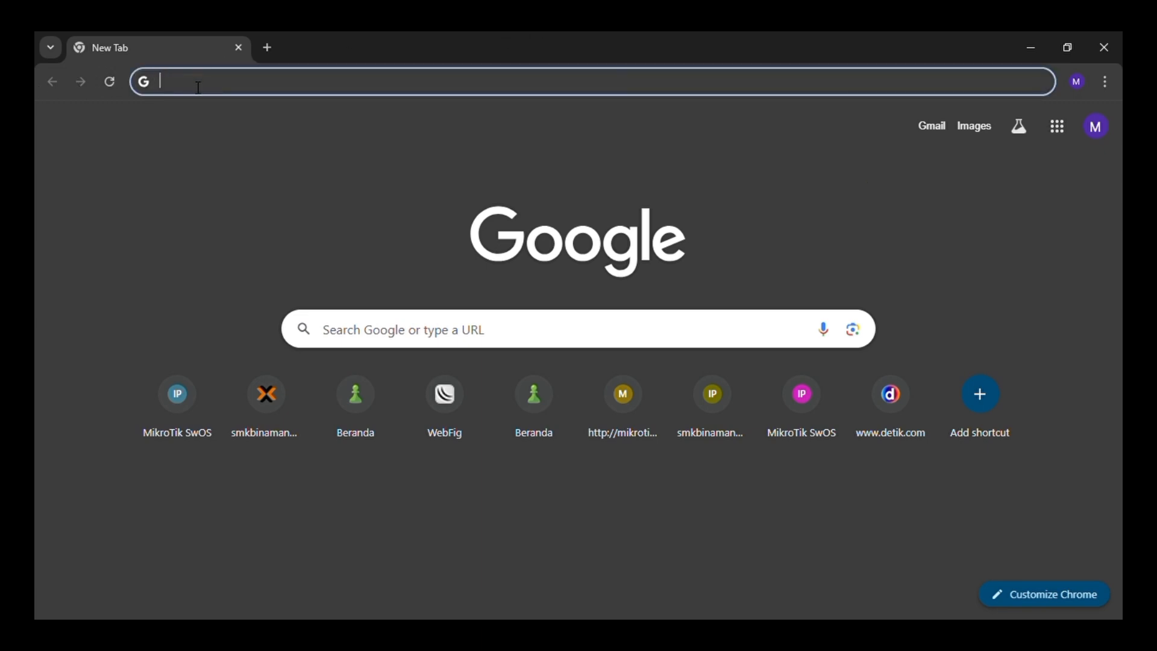
text(192.168.88.1)
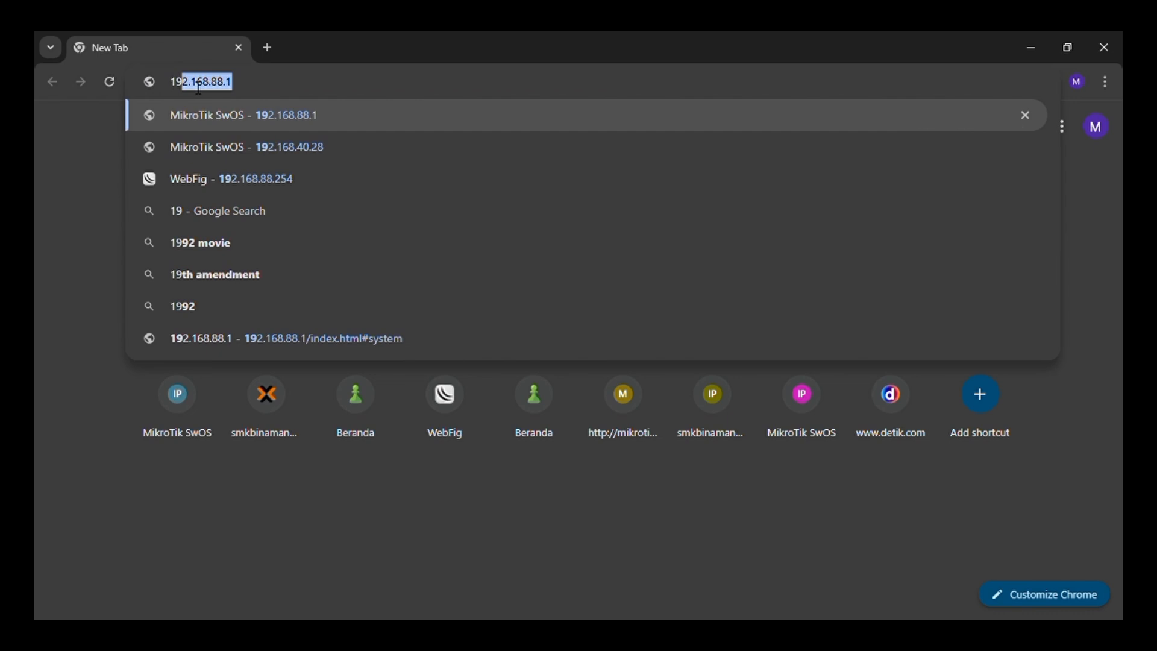
key(Return)
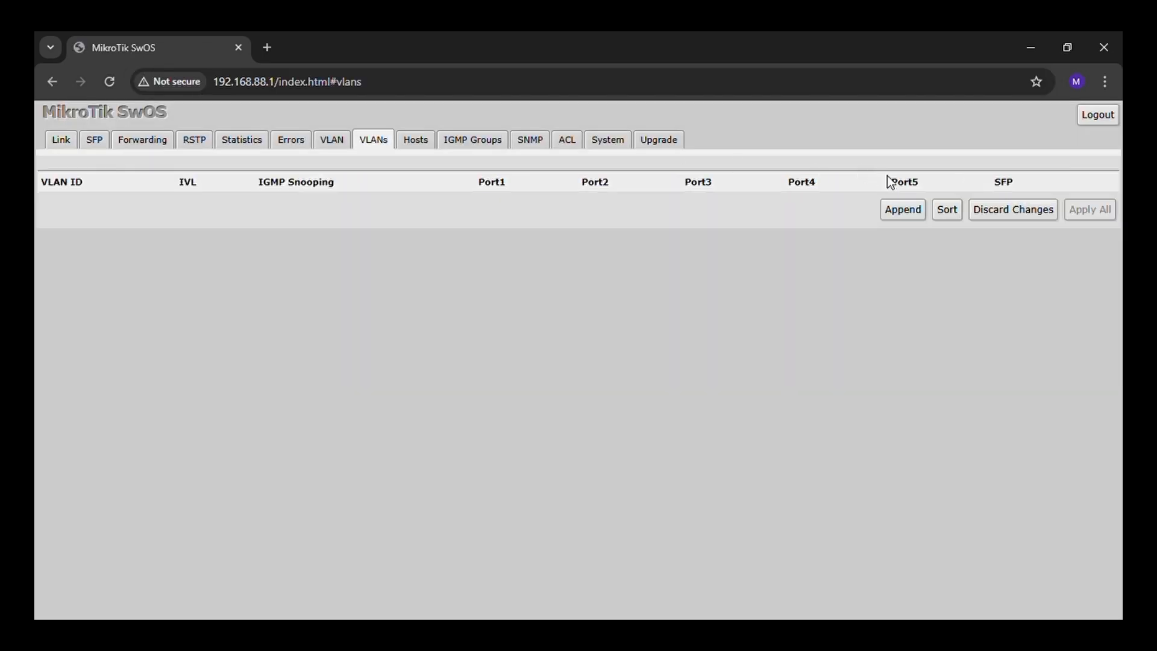
Append four new entries to the switch's VLANs table
click(916, 216)
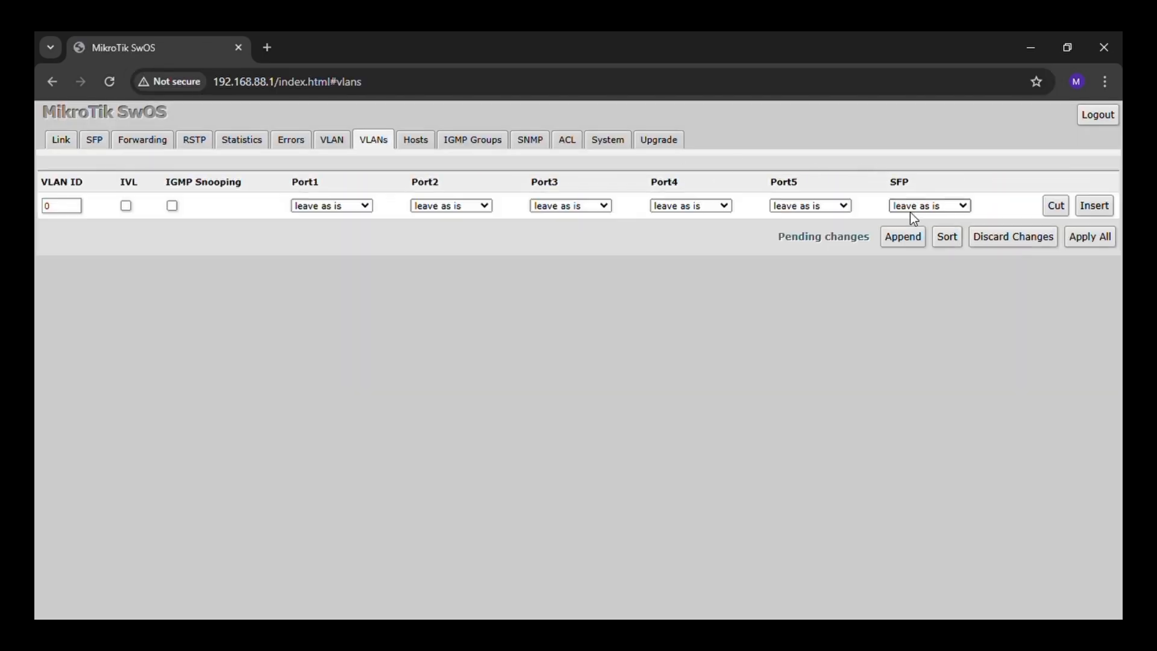
click(913, 235)
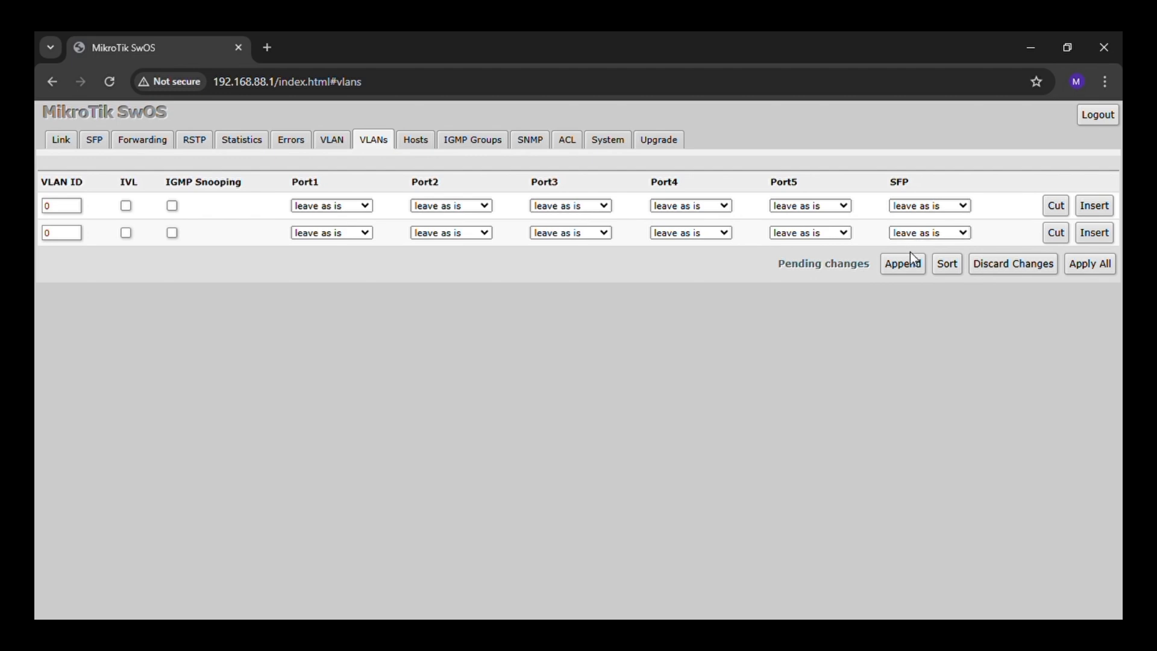
click(910, 261)
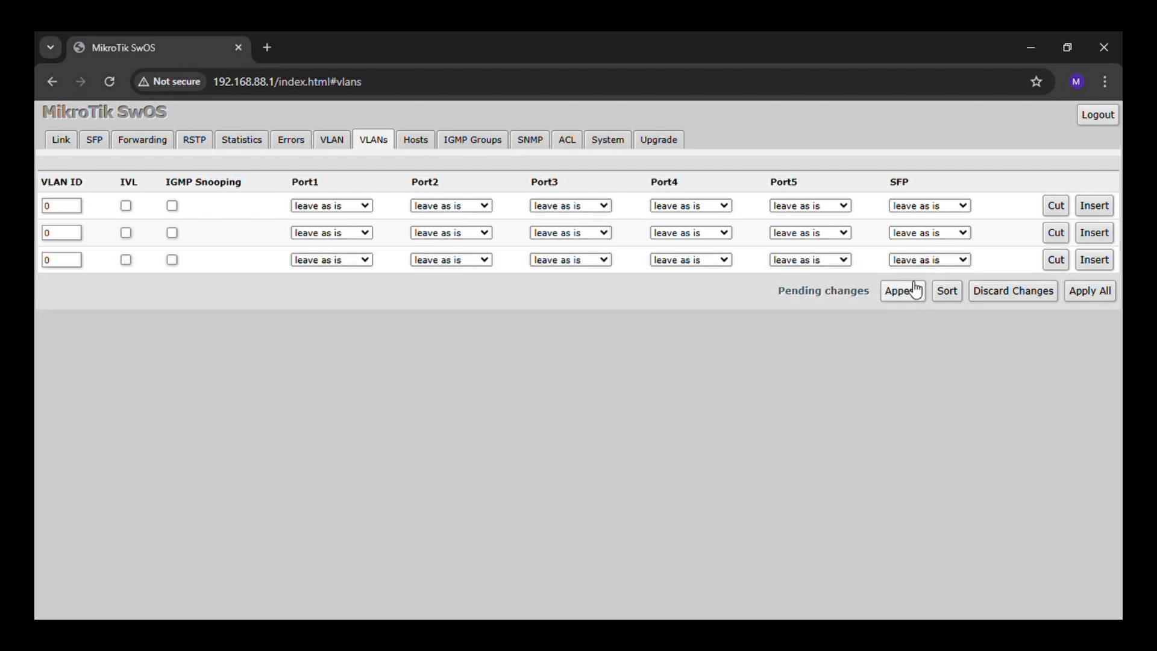
click(913, 298)
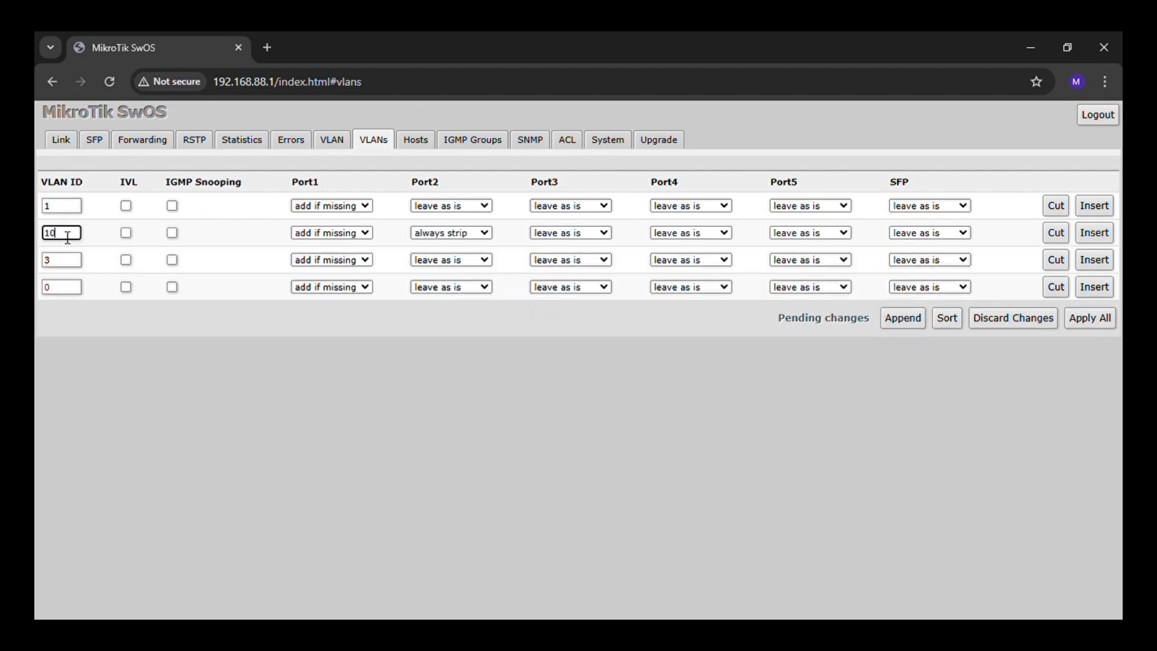
Set the VLAN ID of the third entry to 20 and of the fourth entry to 30
double_click(71, 262)
text(3)
key(BackSpace)
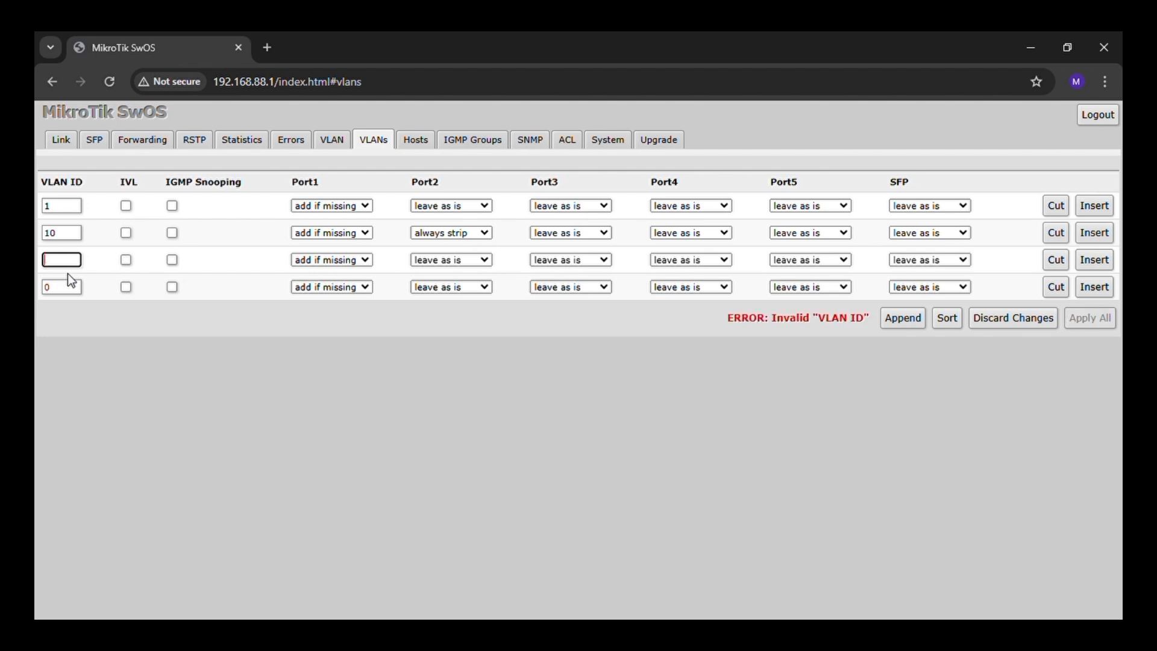
text(20)
click(49, 288)
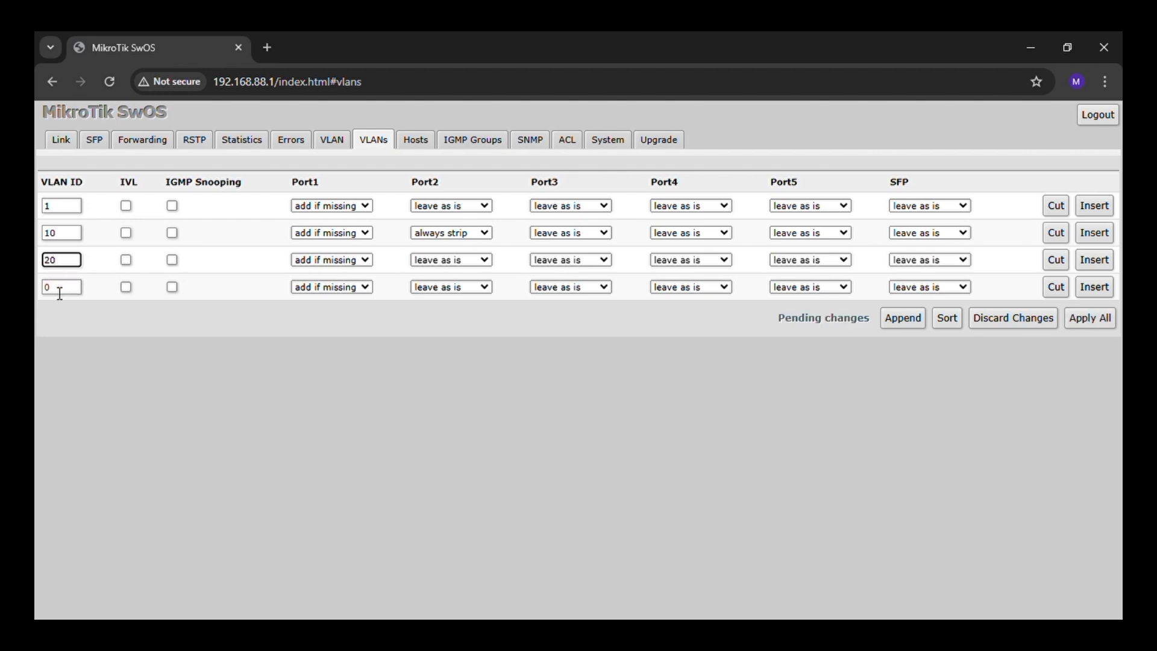
key(BackSpace)
text(3)
Set Port2 to "not a member" for VLAN 20 and VLAN 30
click(476, 267)
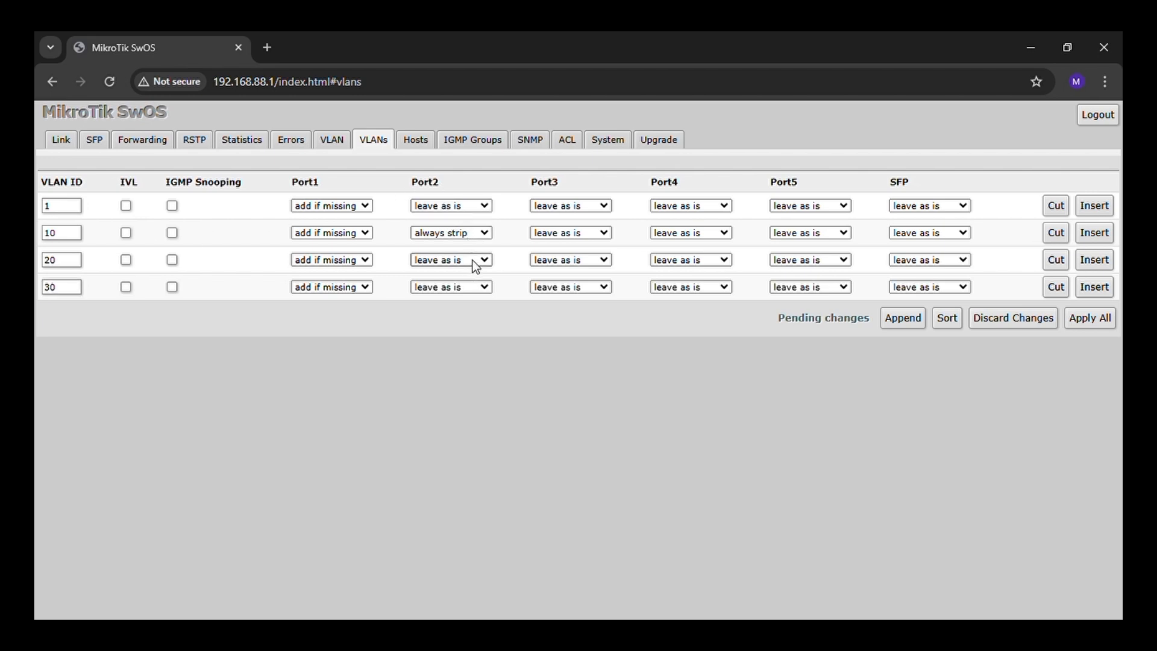
click(474, 345)
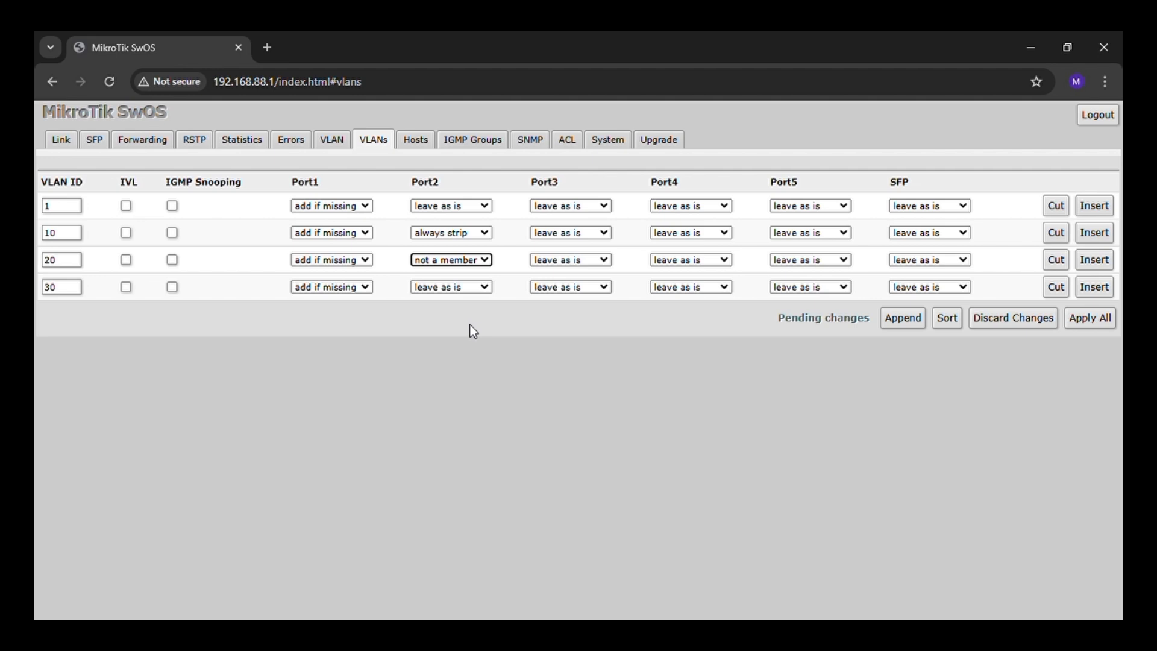
click(466, 286)
click(481, 356)
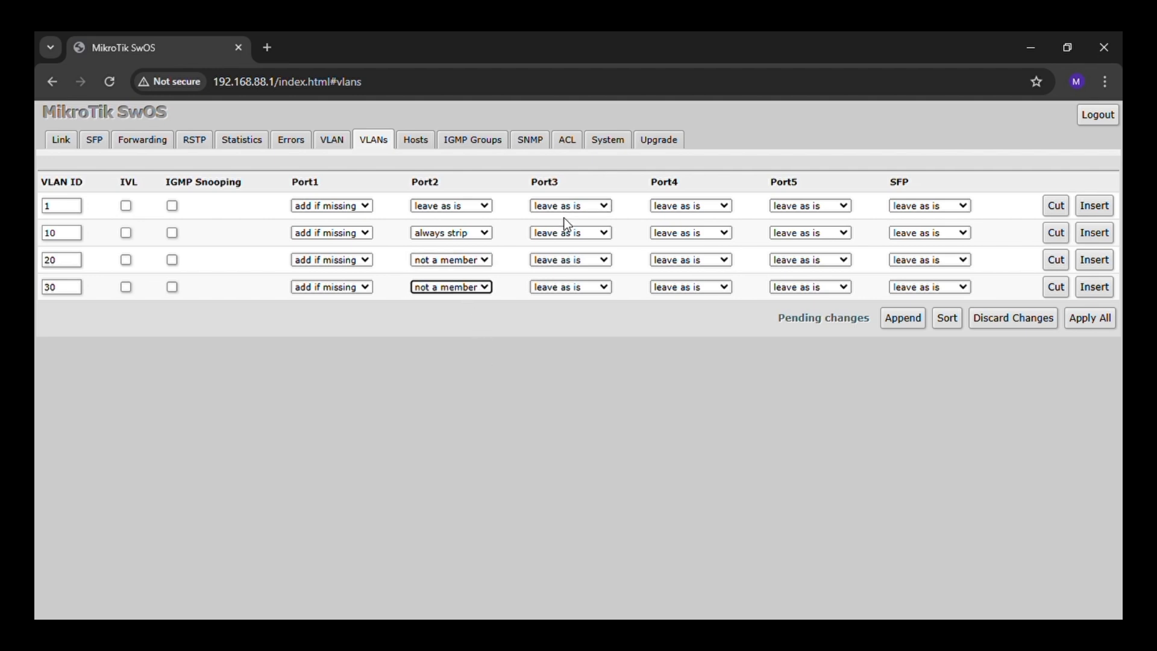
Set Port3 to "always strip" for VLAN 20 and "not a member" for VLANs 10 and 30
click(596, 241)
click(588, 306)
click(582, 260)
click(584, 282)
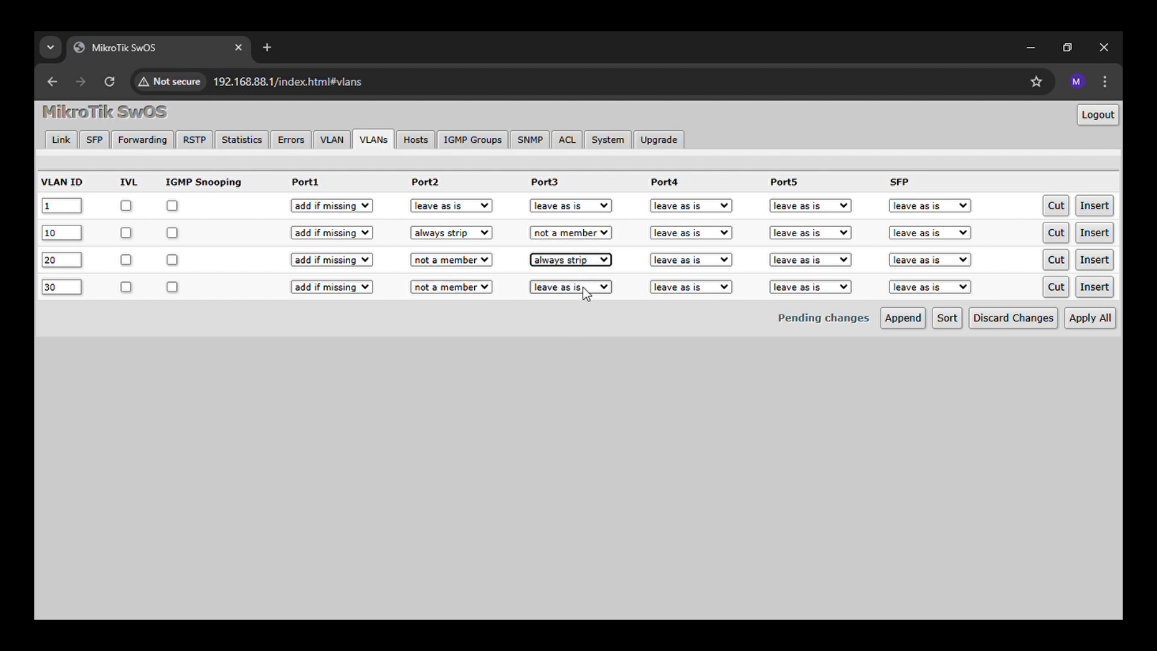
click(592, 290)
click(595, 353)
Set Port4 to "not a member" for VLANs 10 and 20 and "always strip" for VLAN 30
click(690, 290)
click(696, 259)
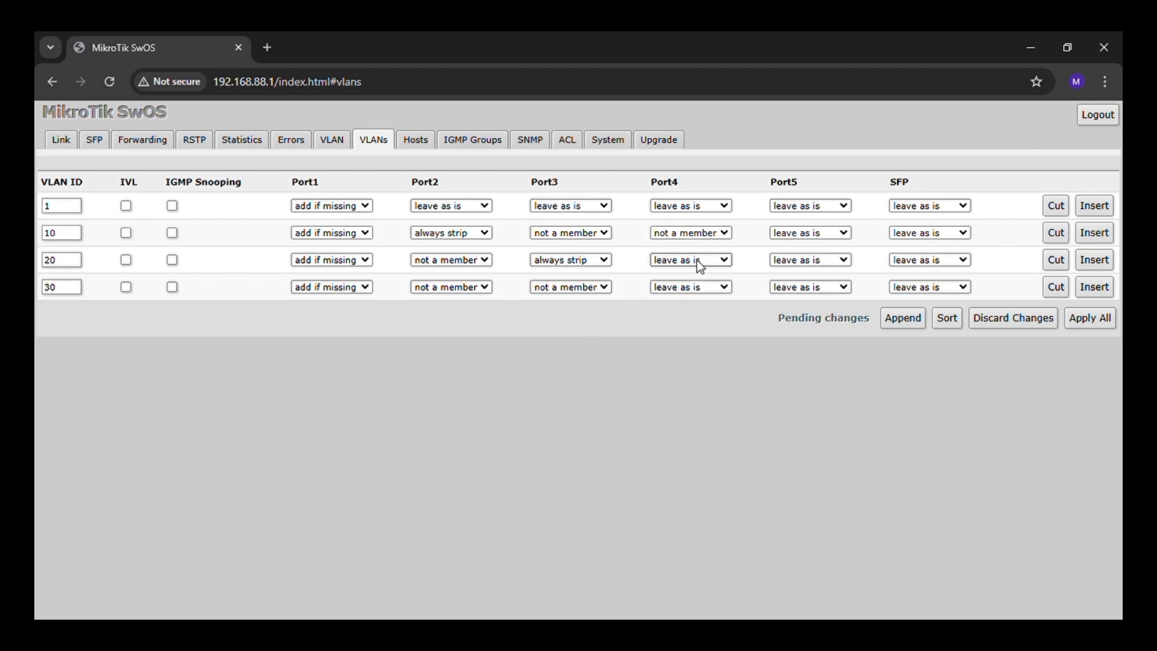
click(696, 319)
click(701, 292)
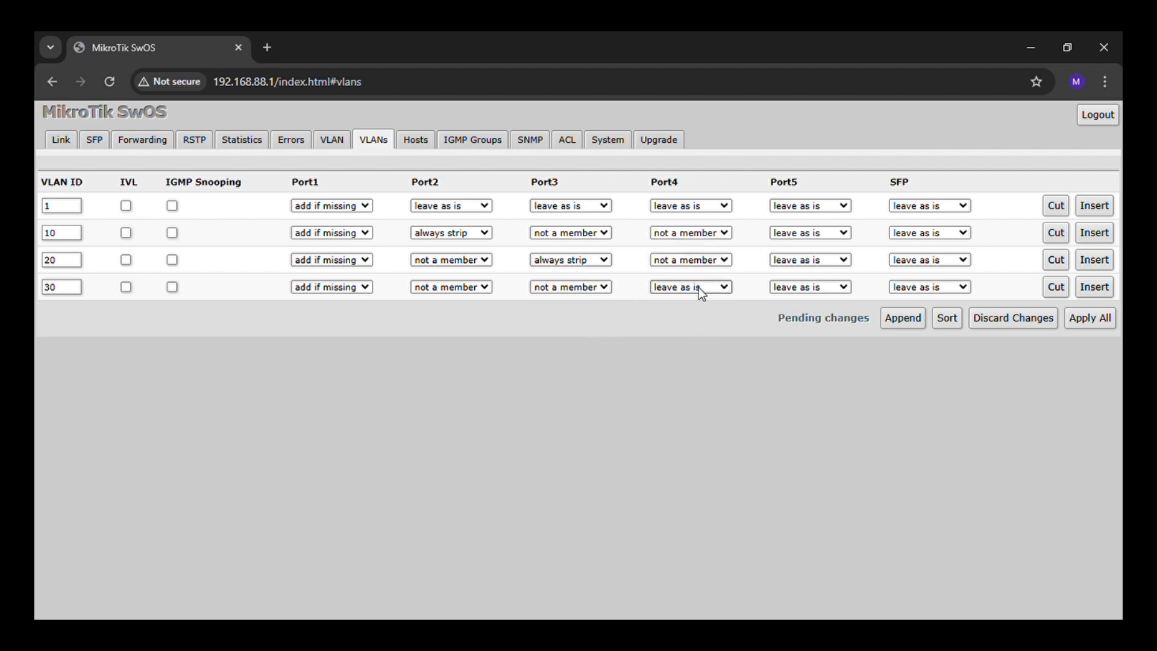
click(699, 325)
In the per-port VLAN settings, set the ingress VLAN Mode to enabled for Port1 through Port4
click(333, 141)
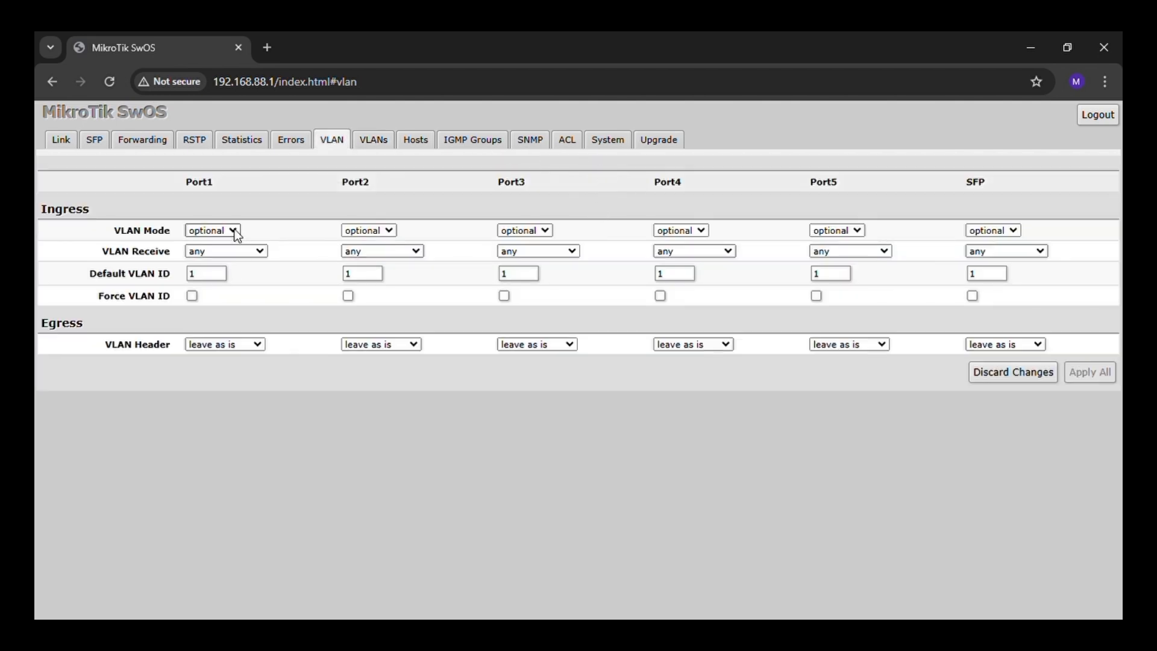
click(221, 287)
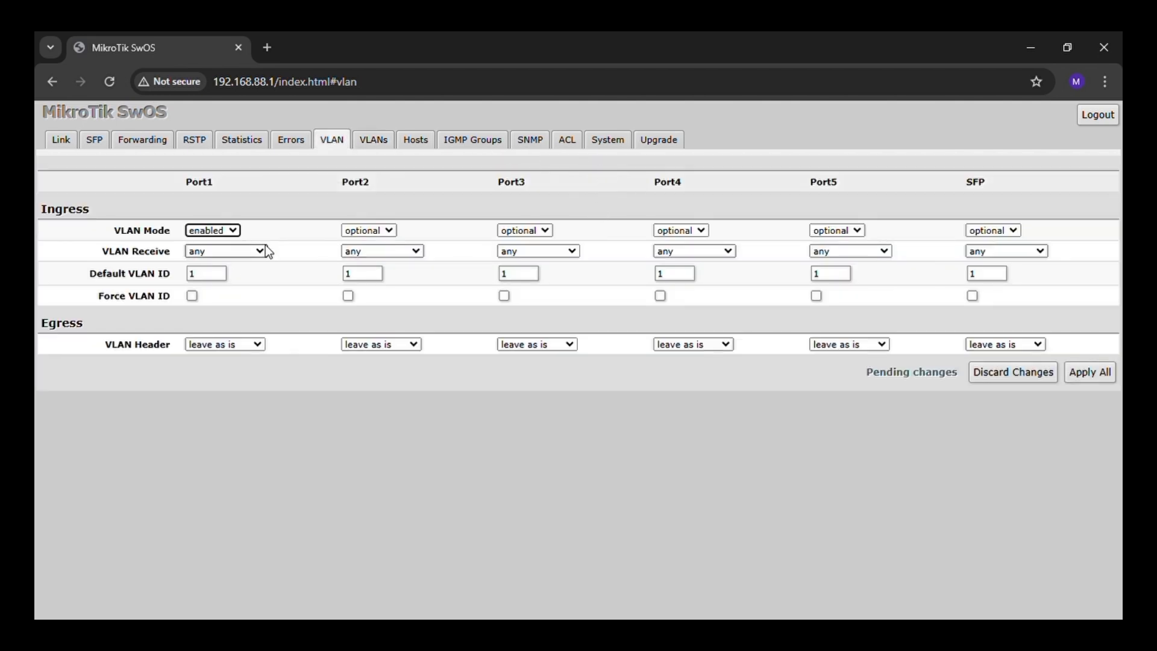
click(374, 231)
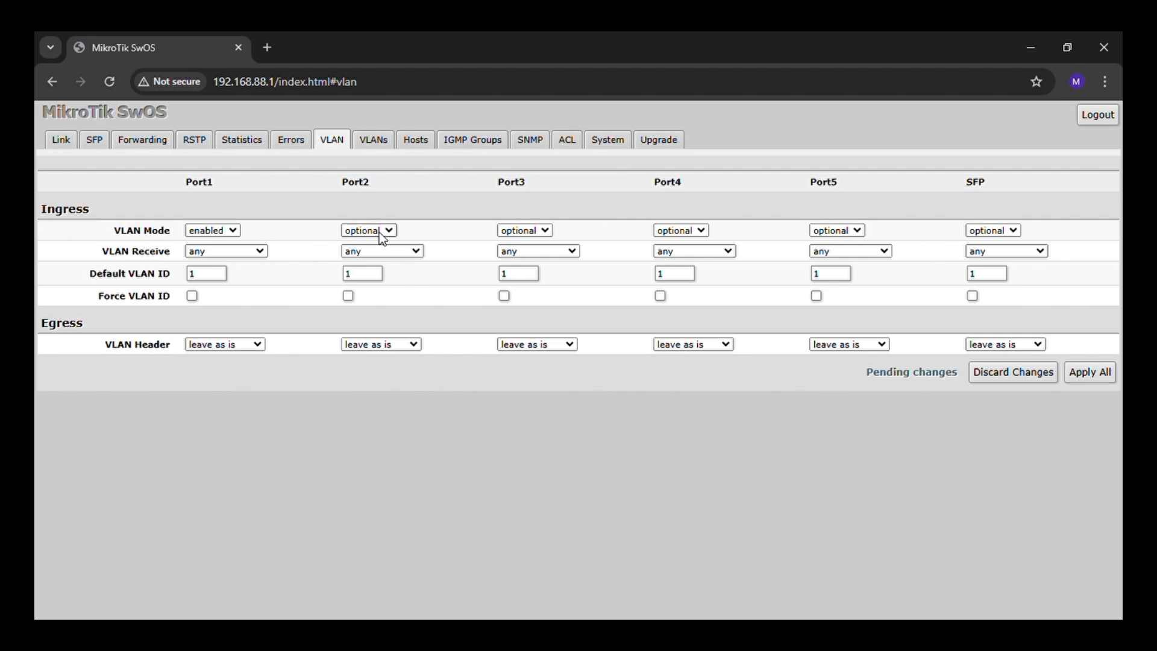
click(374, 291)
click(534, 231)
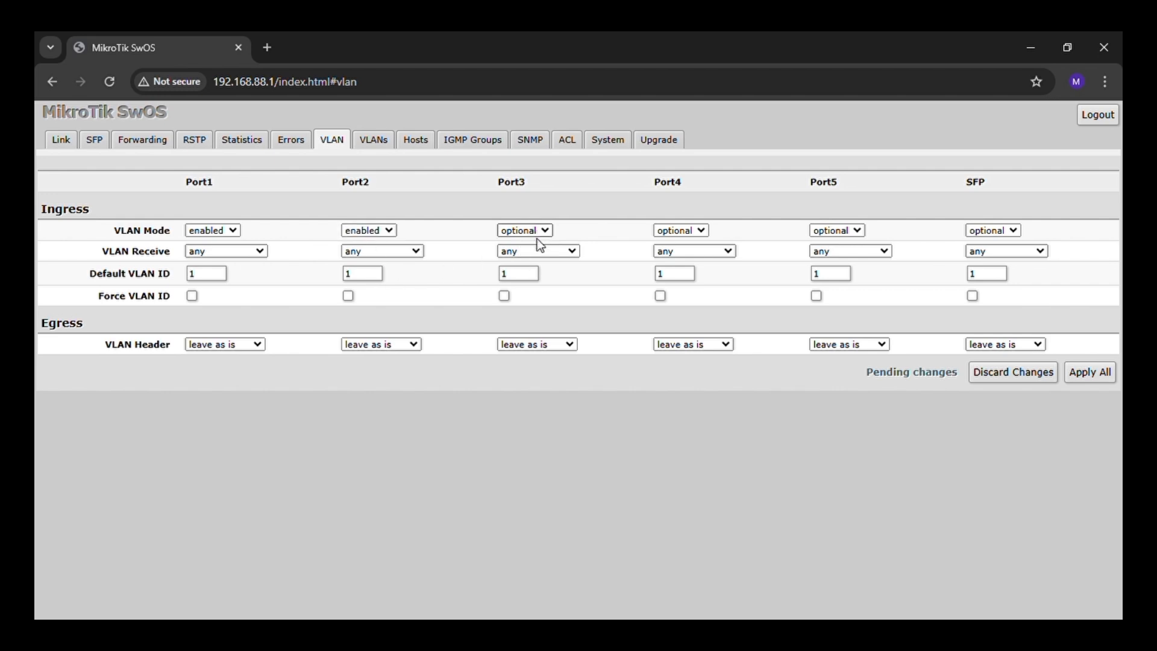
click(532, 277)
click(685, 233)
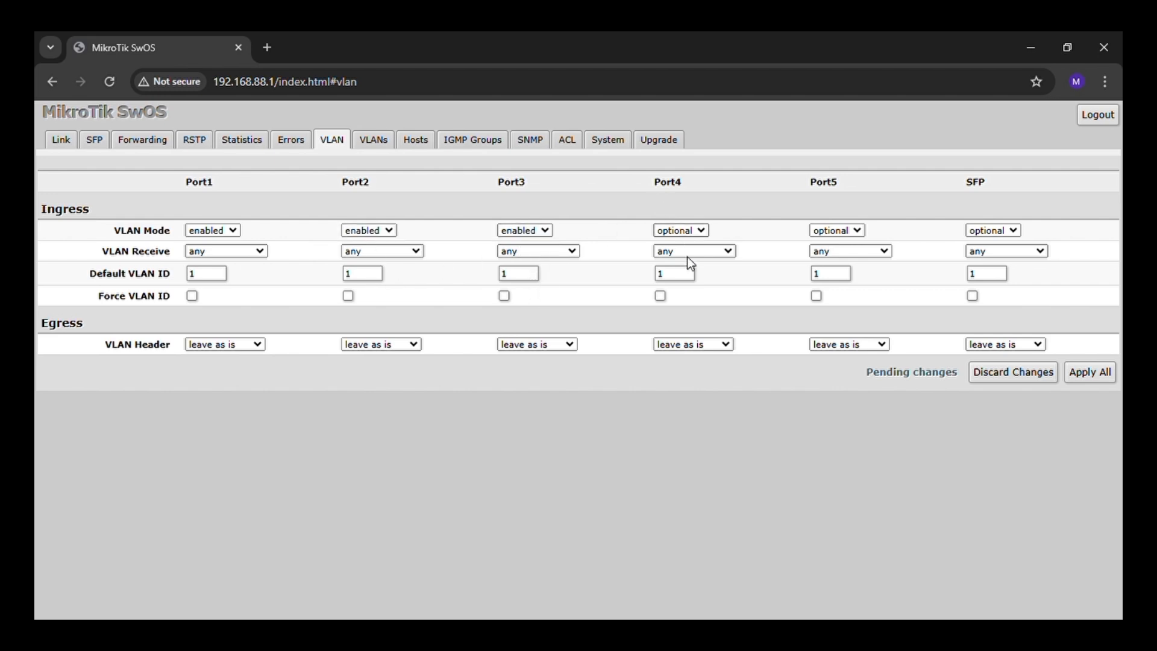
click(687, 291)
Set VLAN Receive to "only untagged" for Port2, Port3 and Port4, and to "only tagged" for Port1
click(674, 306)
click(543, 248)
click(537, 306)
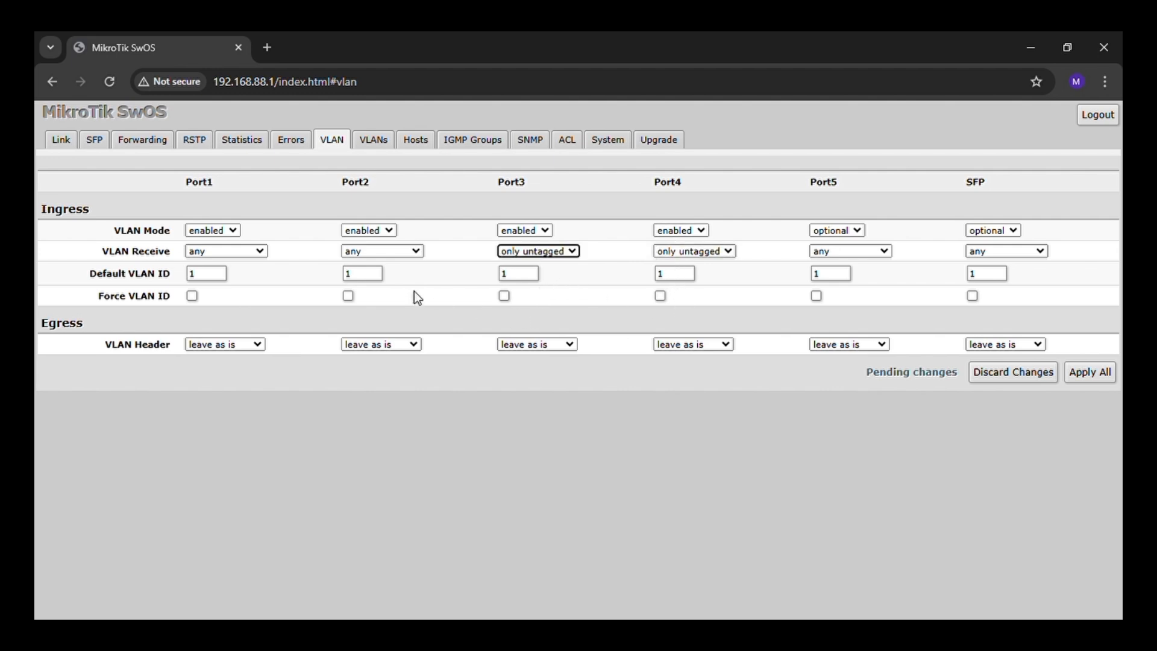
click(383, 251)
click(385, 302)
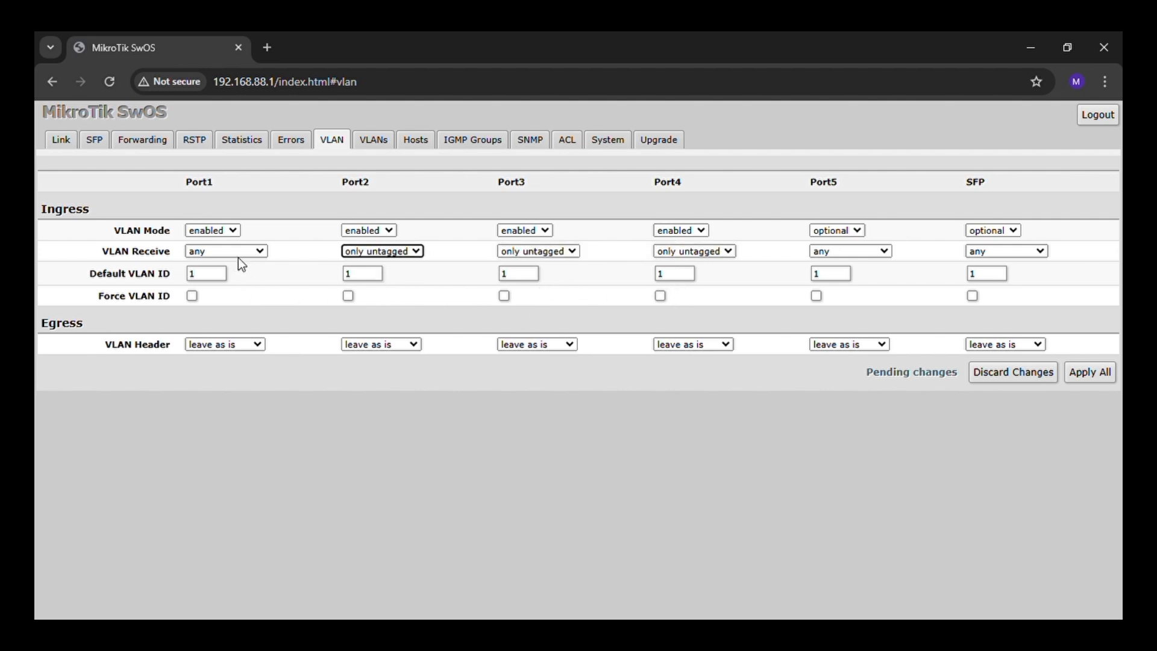
click(233, 248)
click(238, 276)
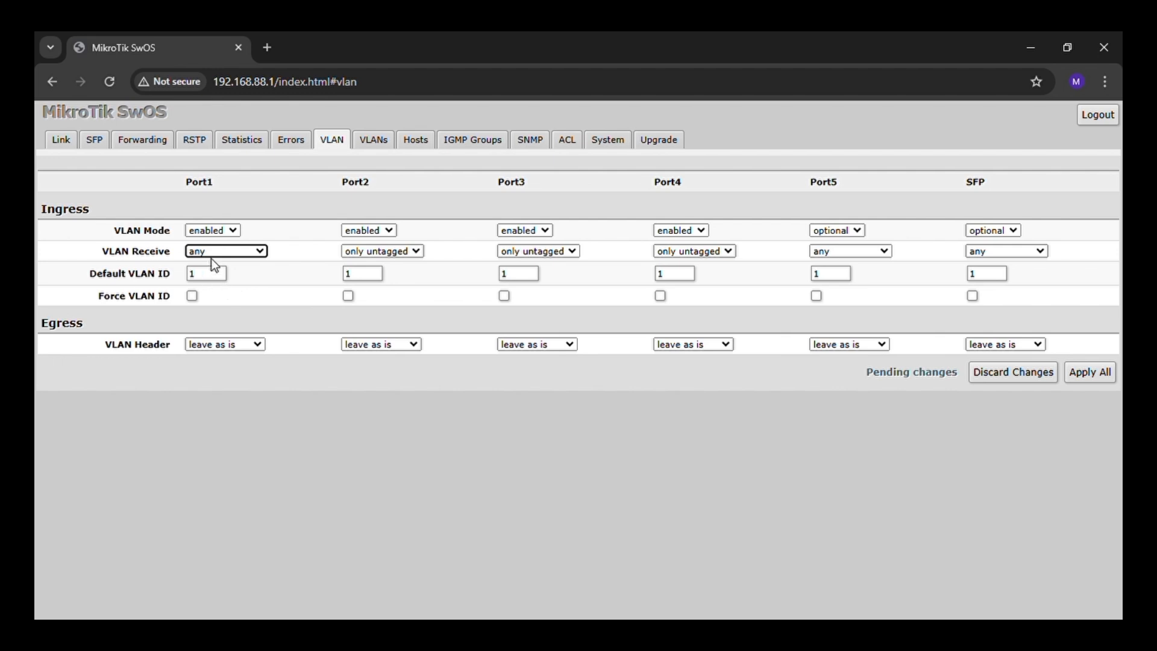
click(213, 255)
click(217, 289)
Set the Default VLAN ID to 10 on Port2, 20 on Port3 and 30 on Port4
click(224, 275)
click(362, 274)
text(0)
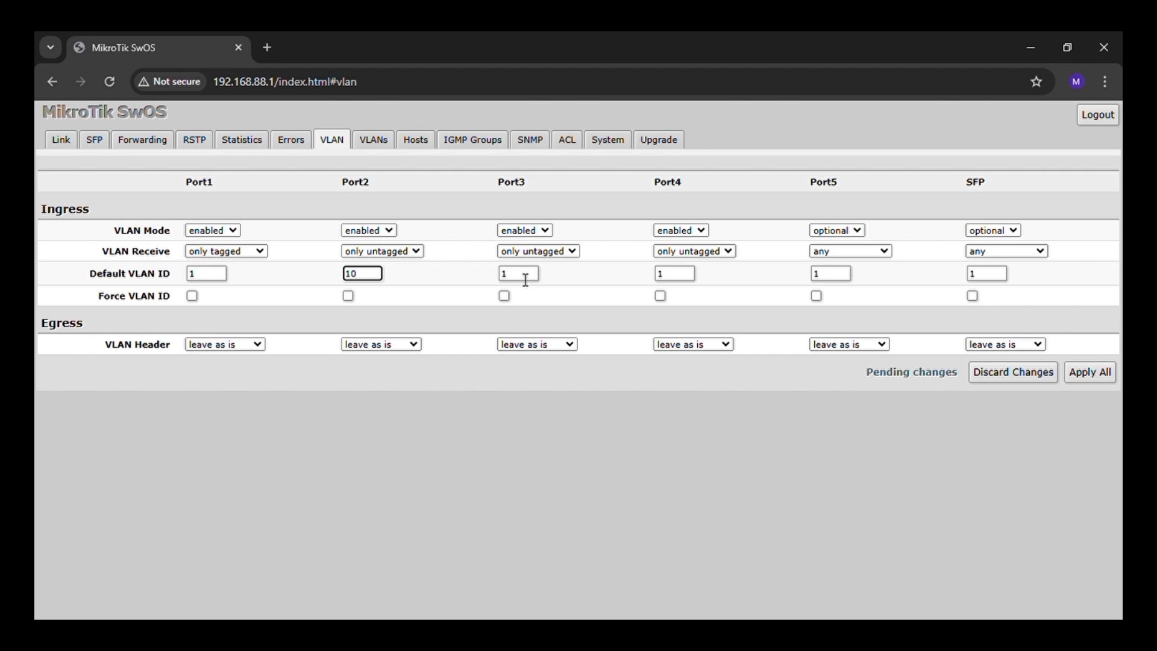
click(525, 279)
key(BackSpace)
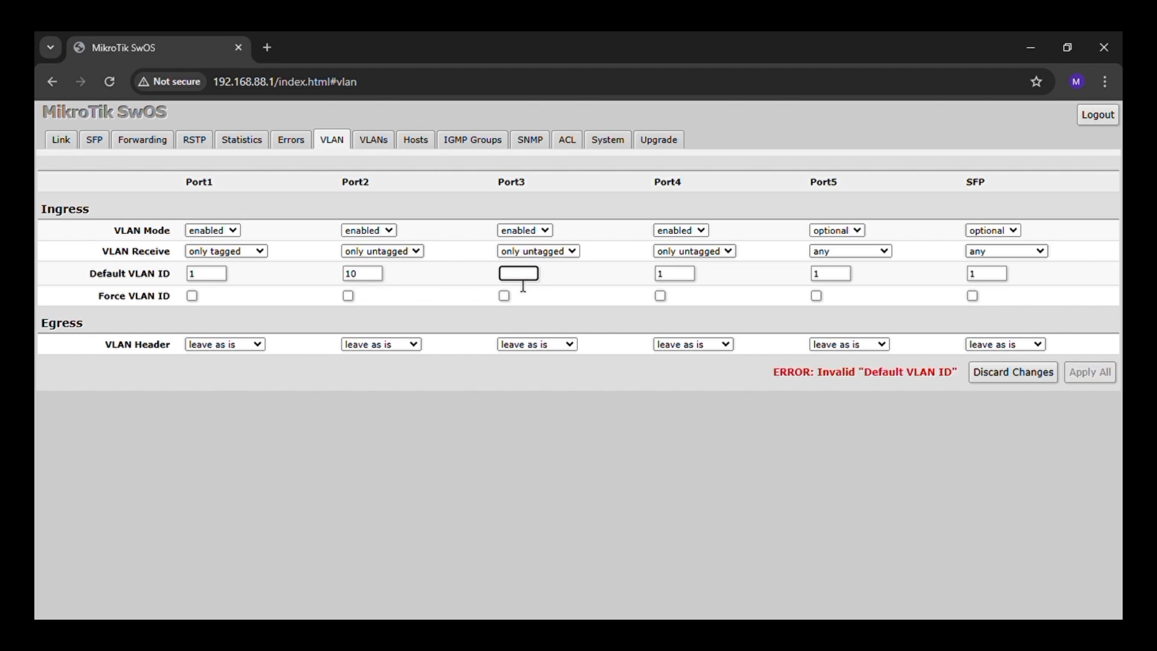
text(20)
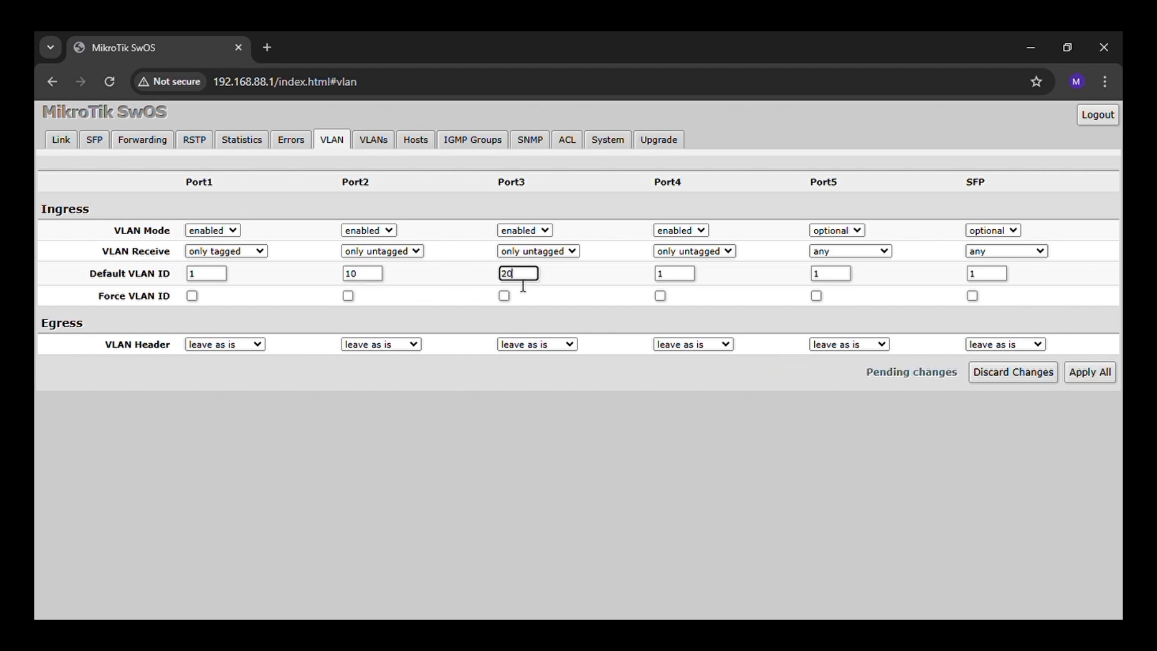
click(689, 275)
key(BackSpace)
text(30)
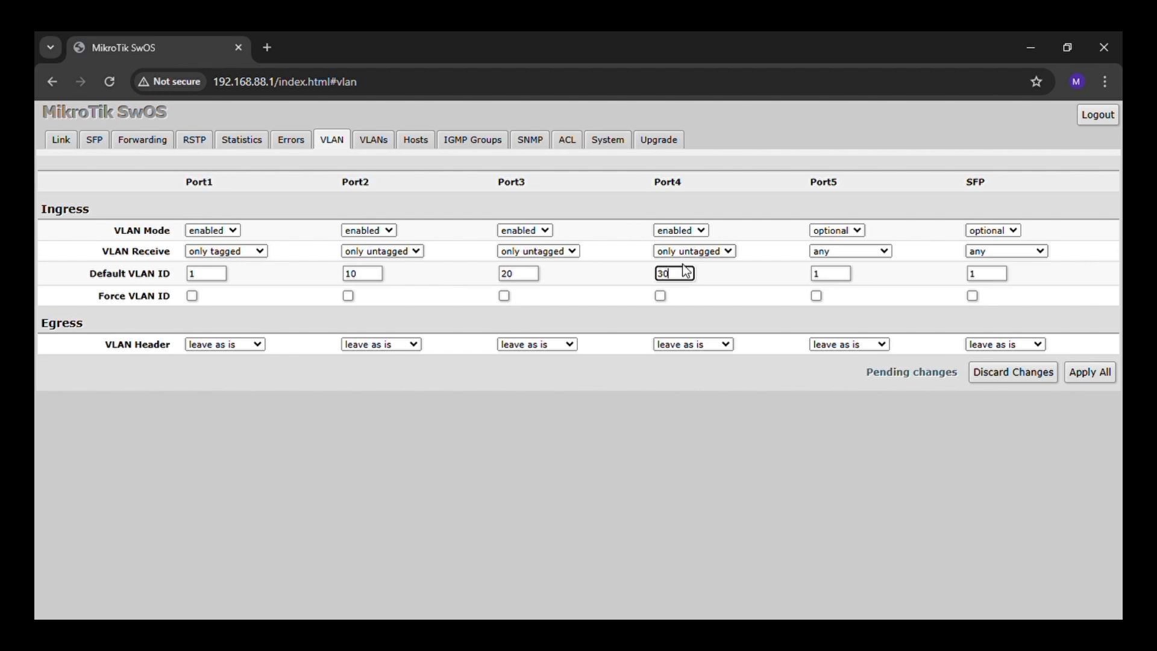
Set the egress VLAN Header to "add if missing" for Port1 through Port4
click(237, 348)
click(240, 393)
click(417, 344)
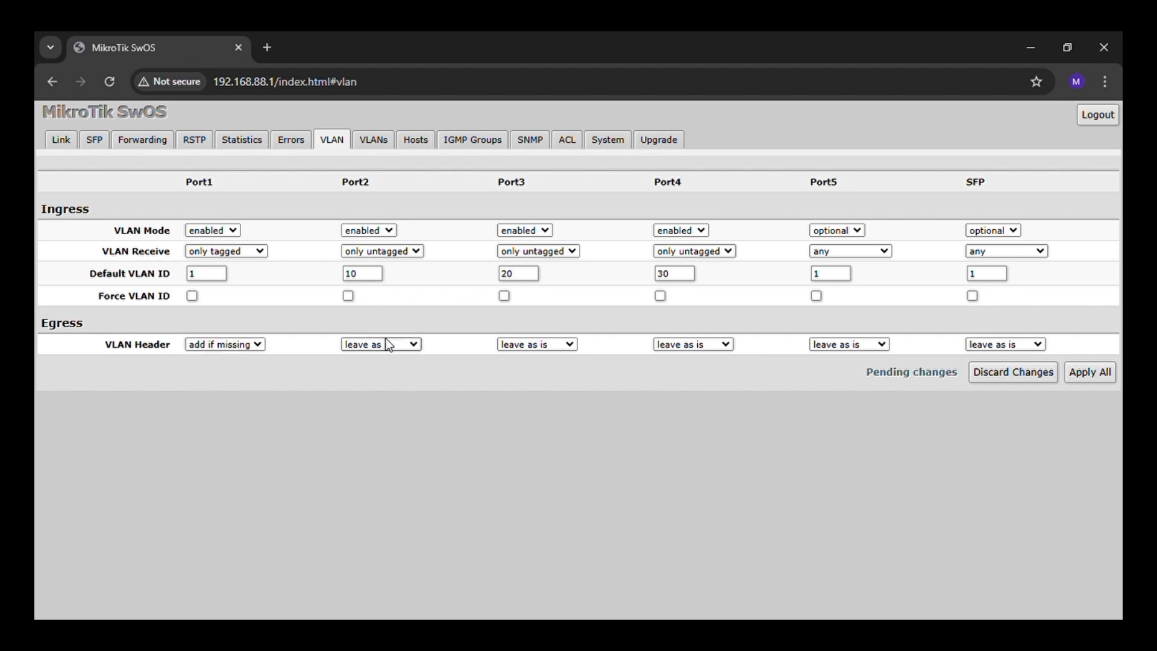
click(403, 404)
click(573, 341)
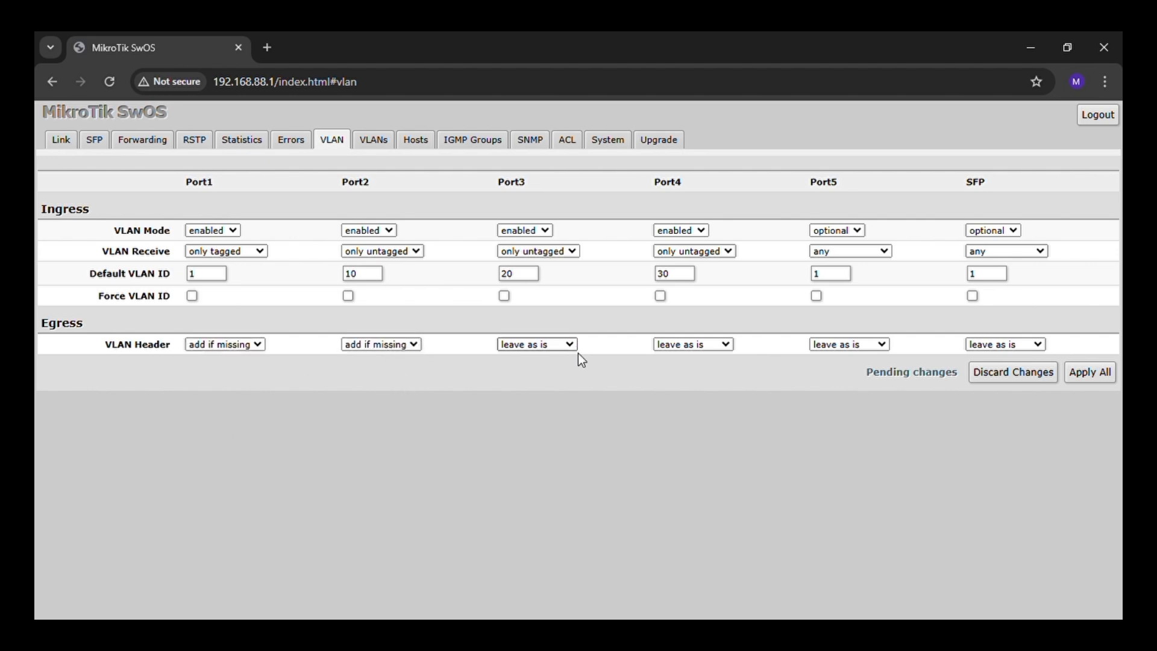
click(565, 400)
click(673, 341)
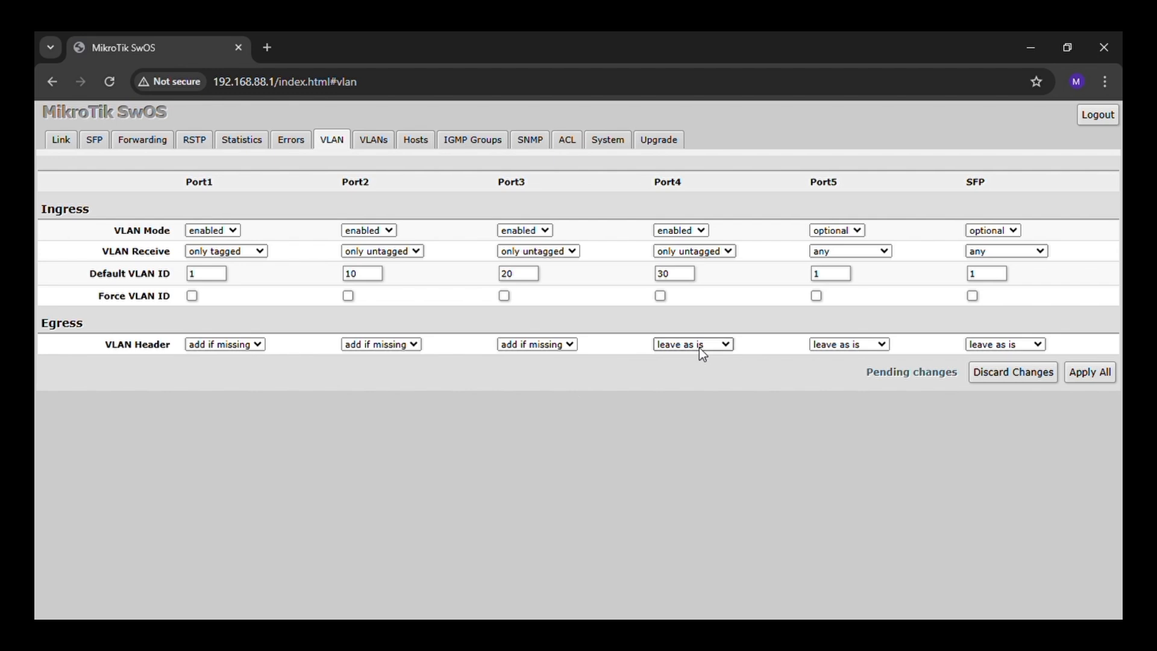
click(682, 388)
click(821, 343)
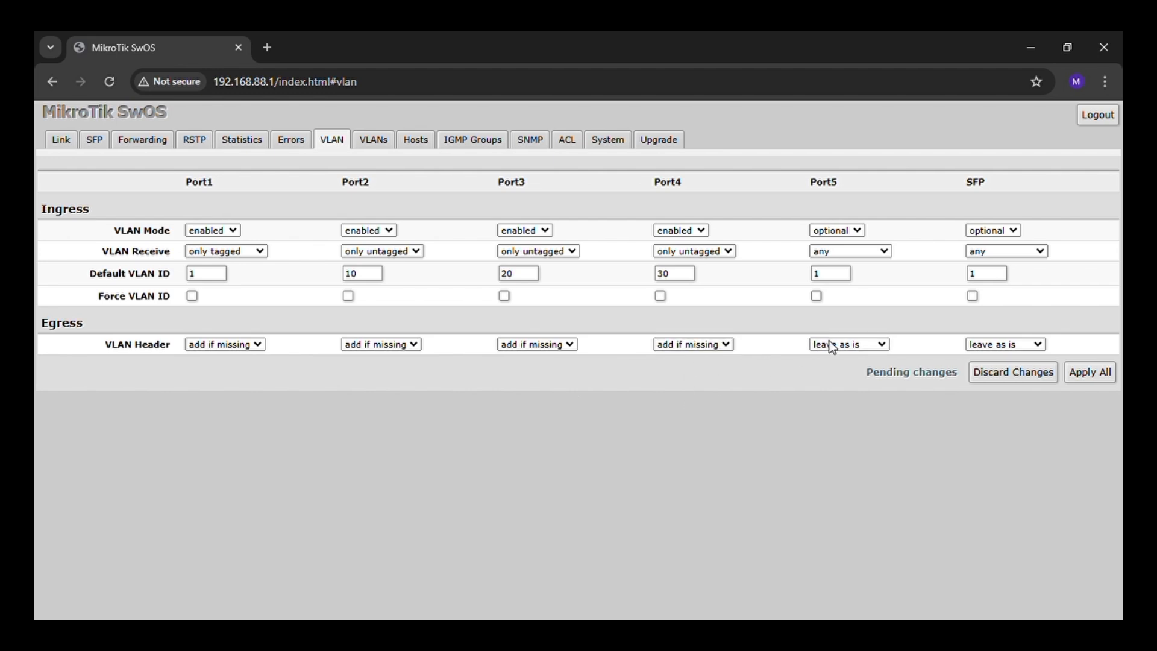
click(846, 396)
click(842, 343)
click(841, 363)
Return to the VLANs table and apply all its pending changes
click(379, 142)
click(1104, 325)
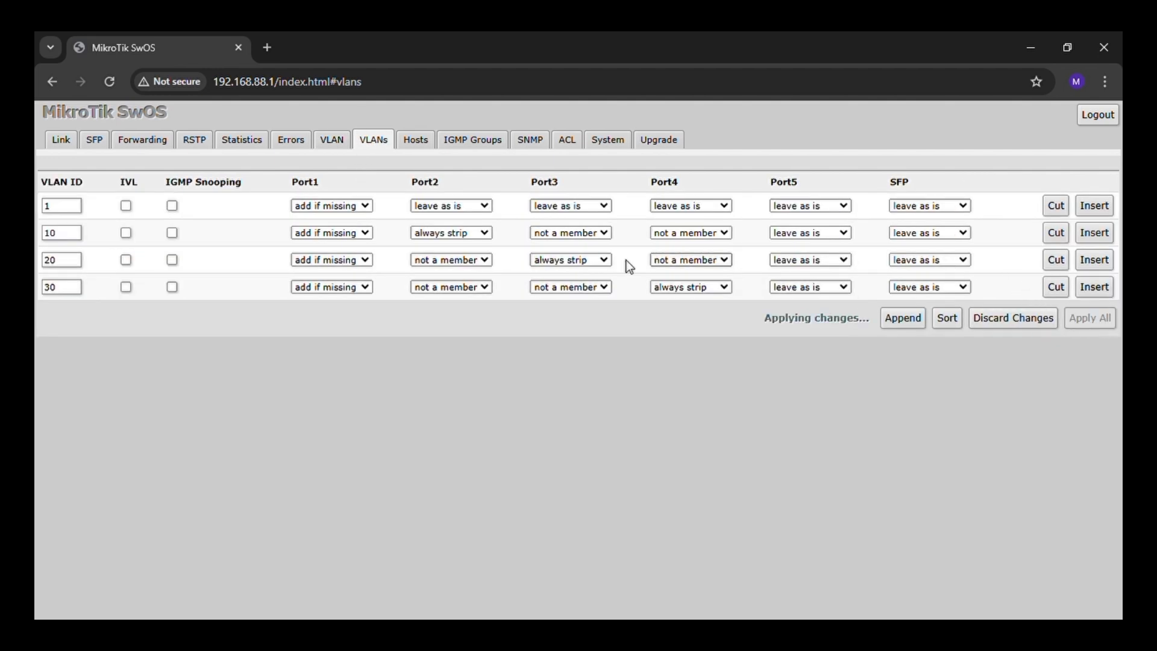
Apply all pending per-port VLAN settings on the switch
click(333, 144)
click(1108, 370)
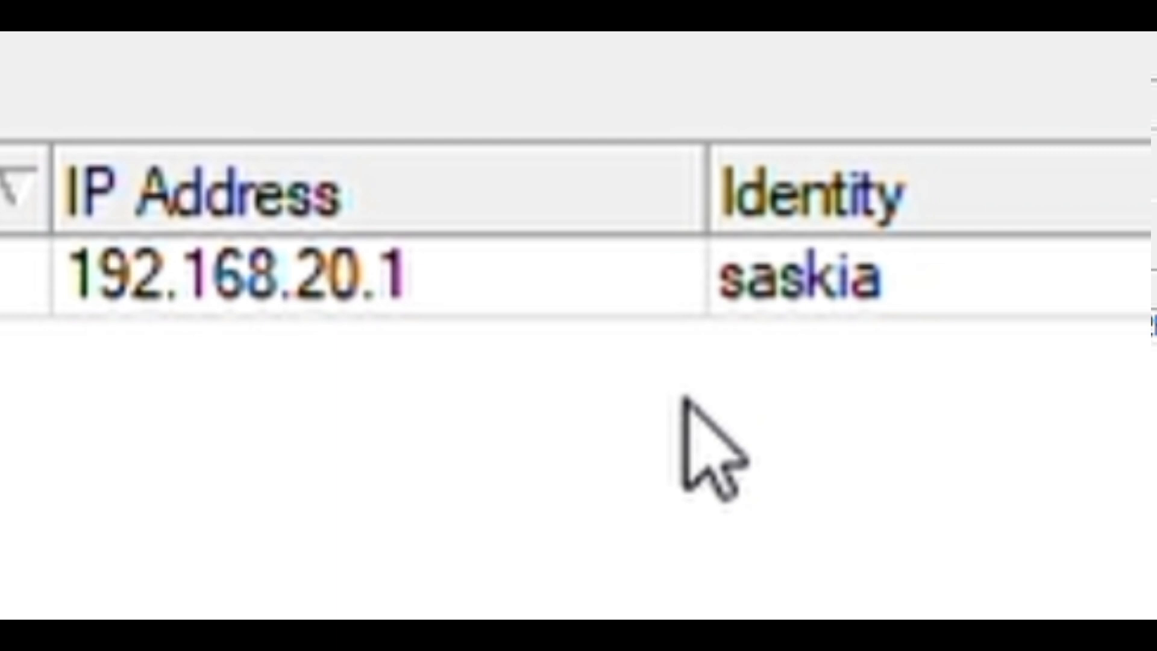
Switch to WinBox and connect to the neighbouring router at 192.168.20.1 with the admin login
click(333, 254)
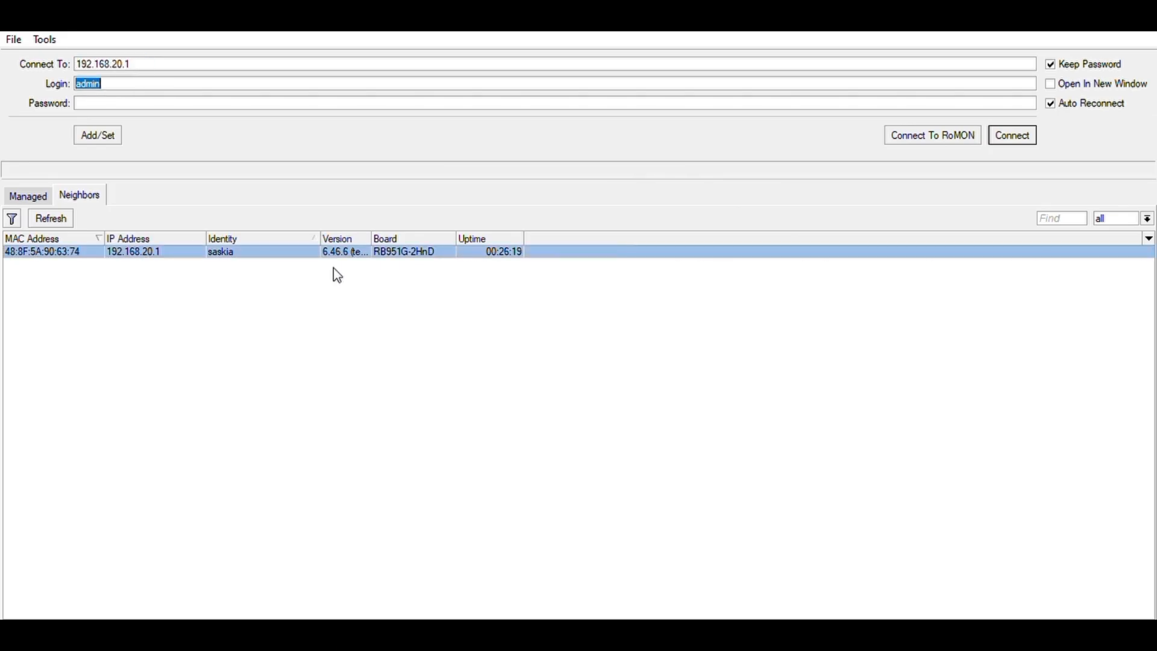
click(1013, 128)
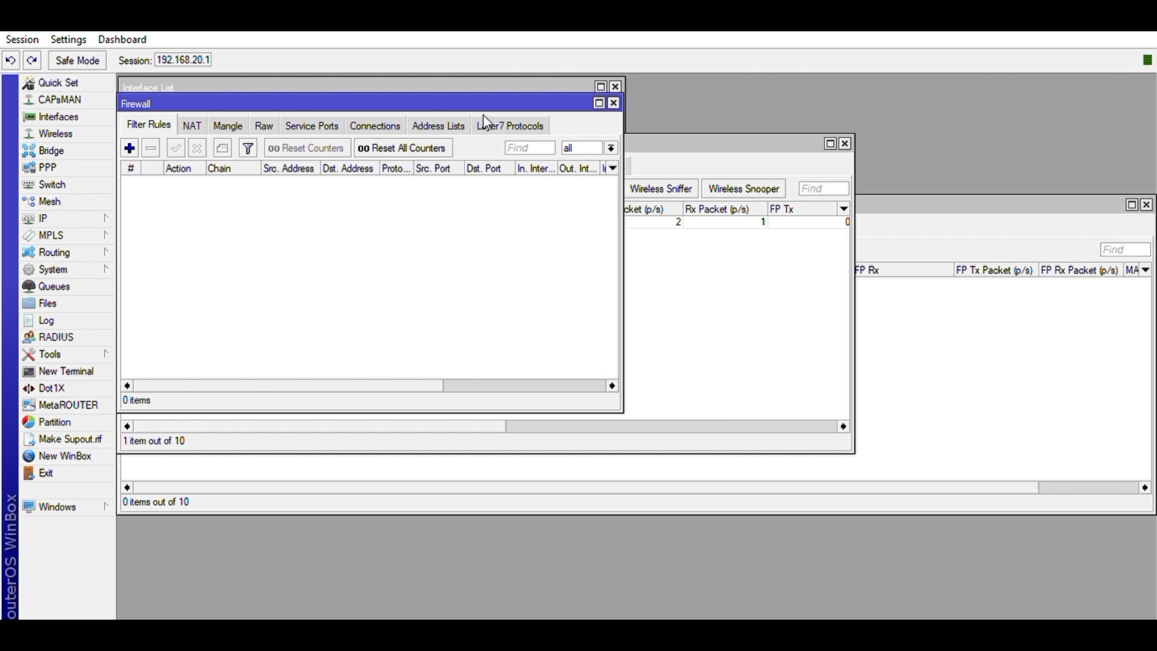
Create a firewall Layer7 protocol named mikrotik with the regexp ^.+(mikrotik.*).*$ and save it
click(513, 124)
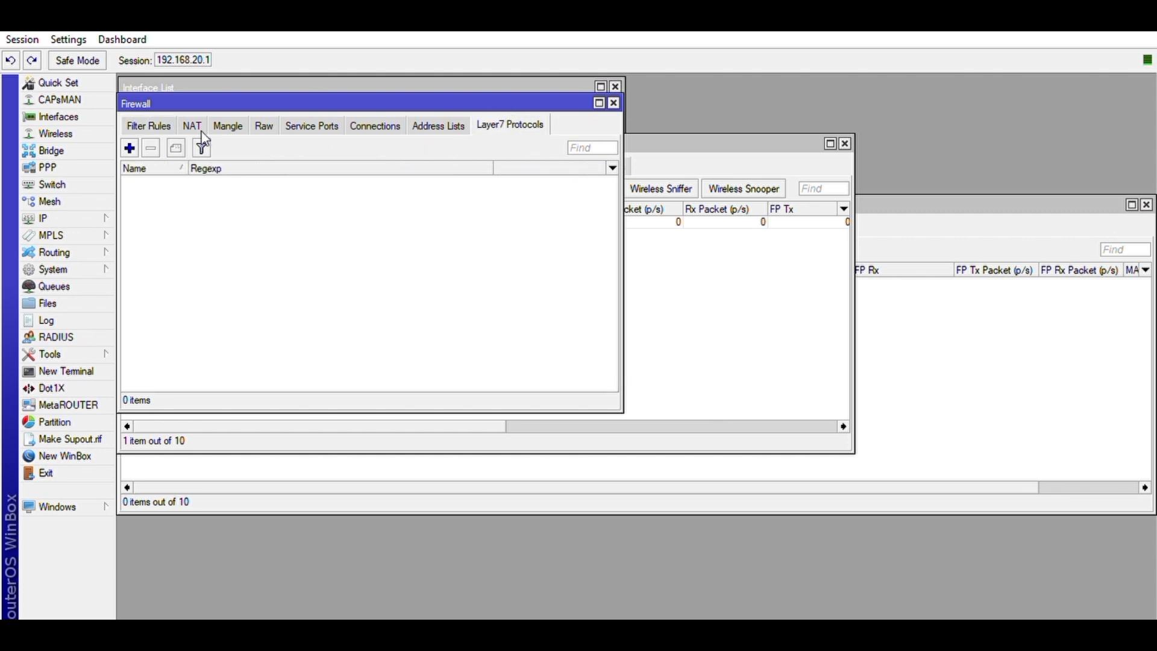
click(128, 147)
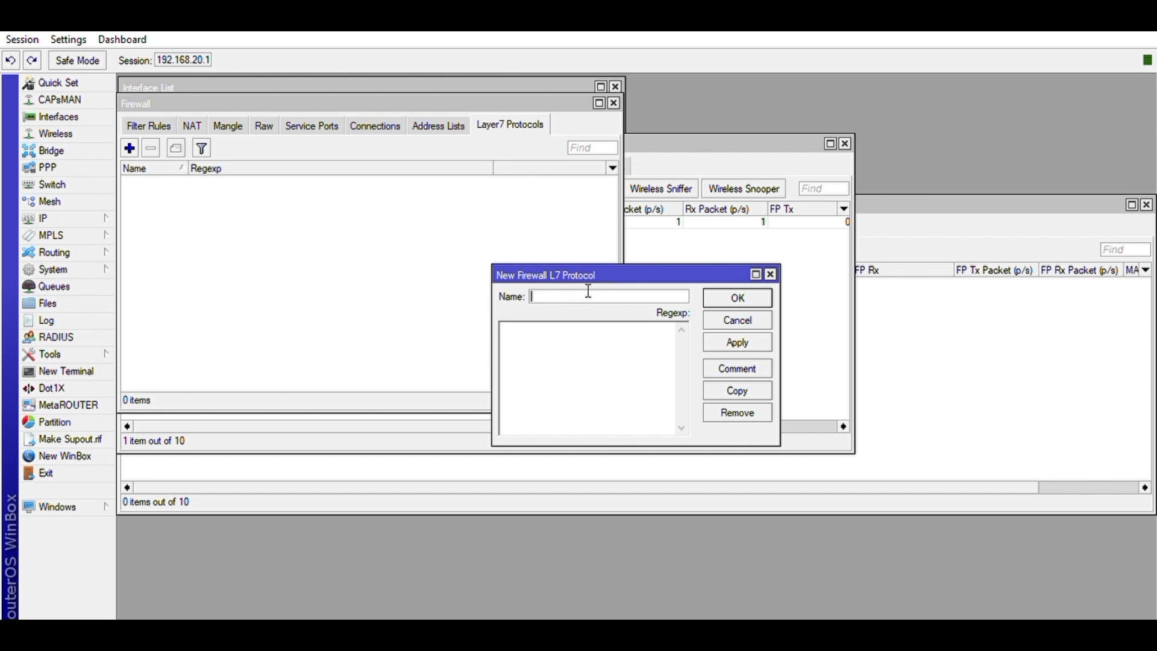
text(mikrotik)
click(611, 370)
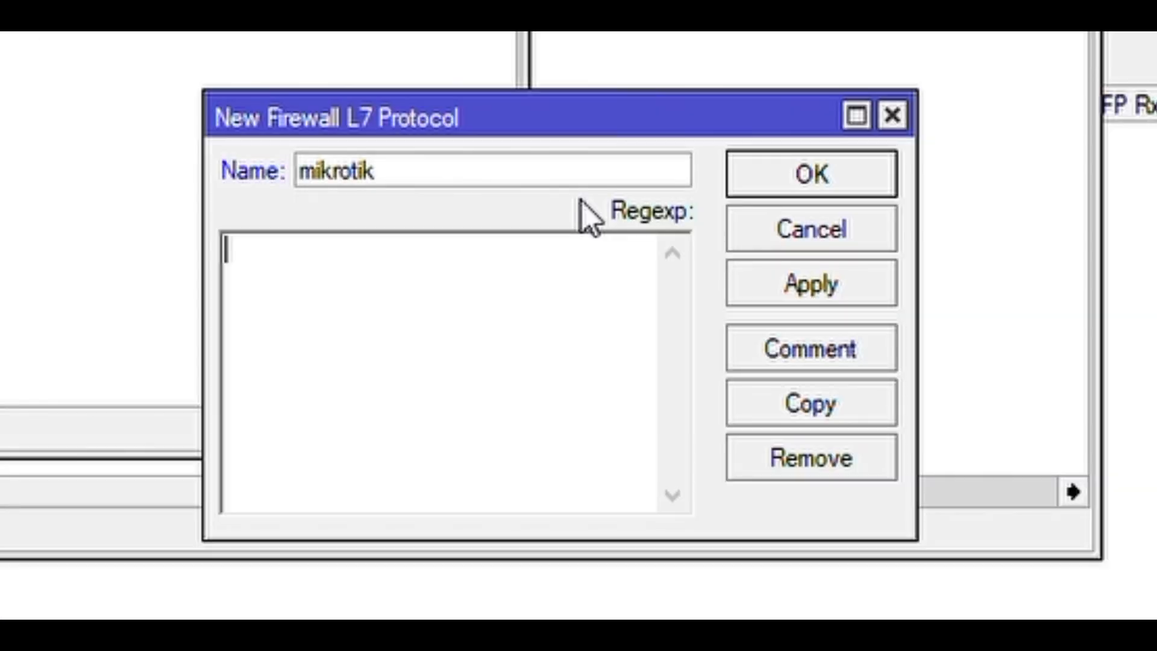
text(^)
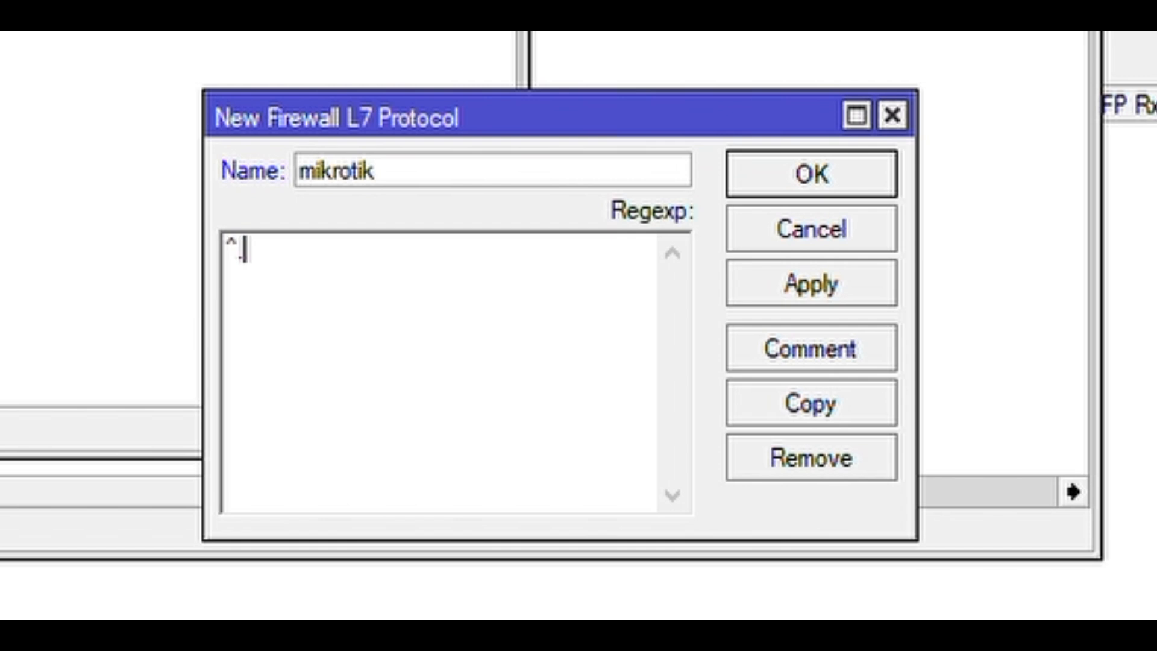
text(.+(mikro)
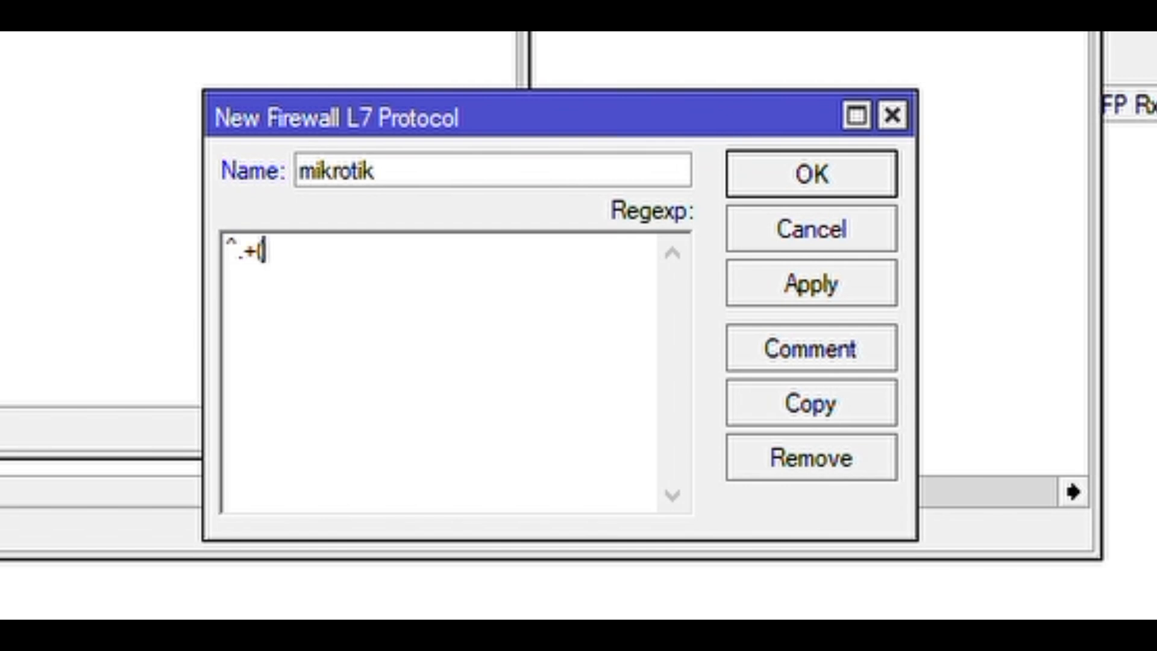
text(tik.*))
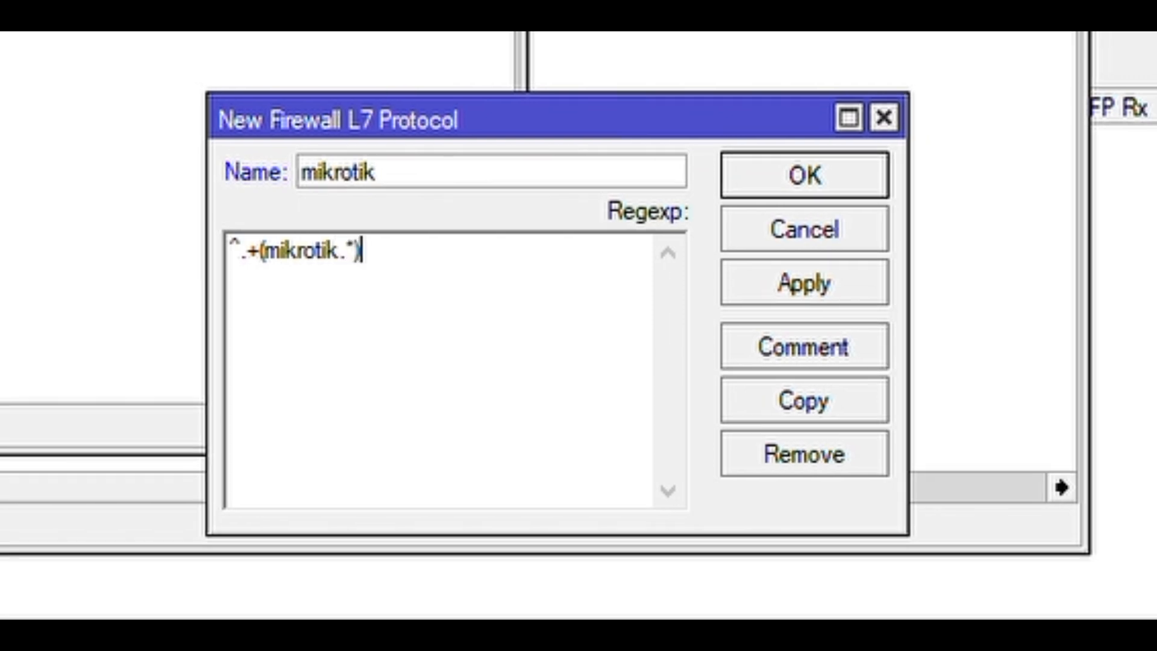
text(.*$)
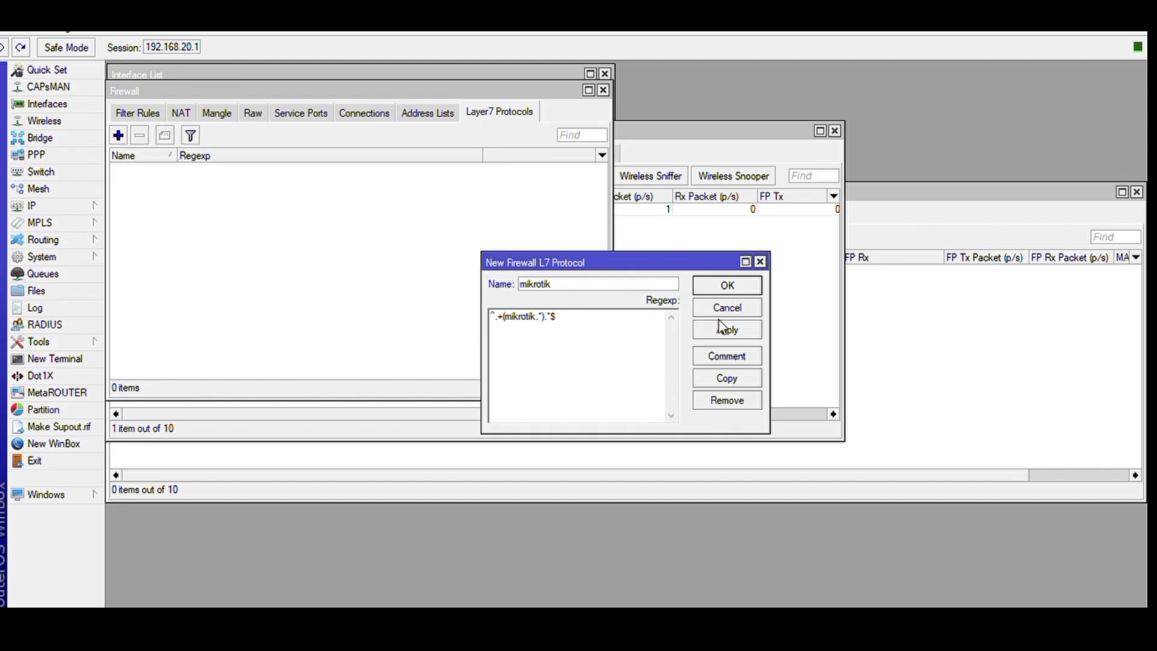
click(722, 328)
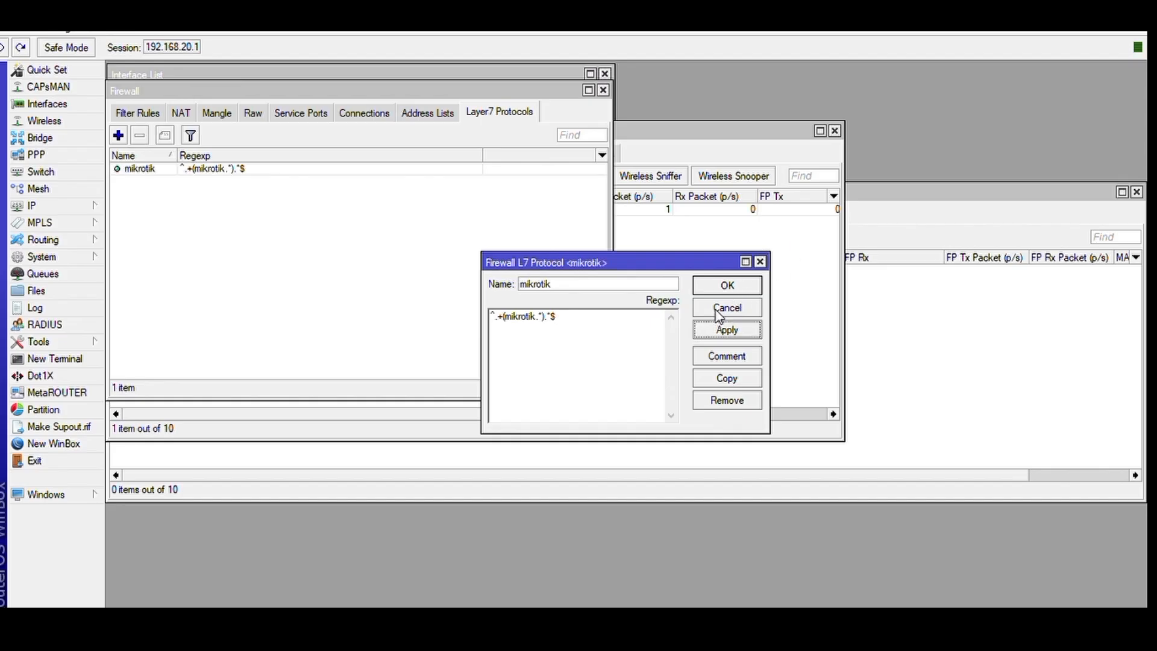
click(730, 284)
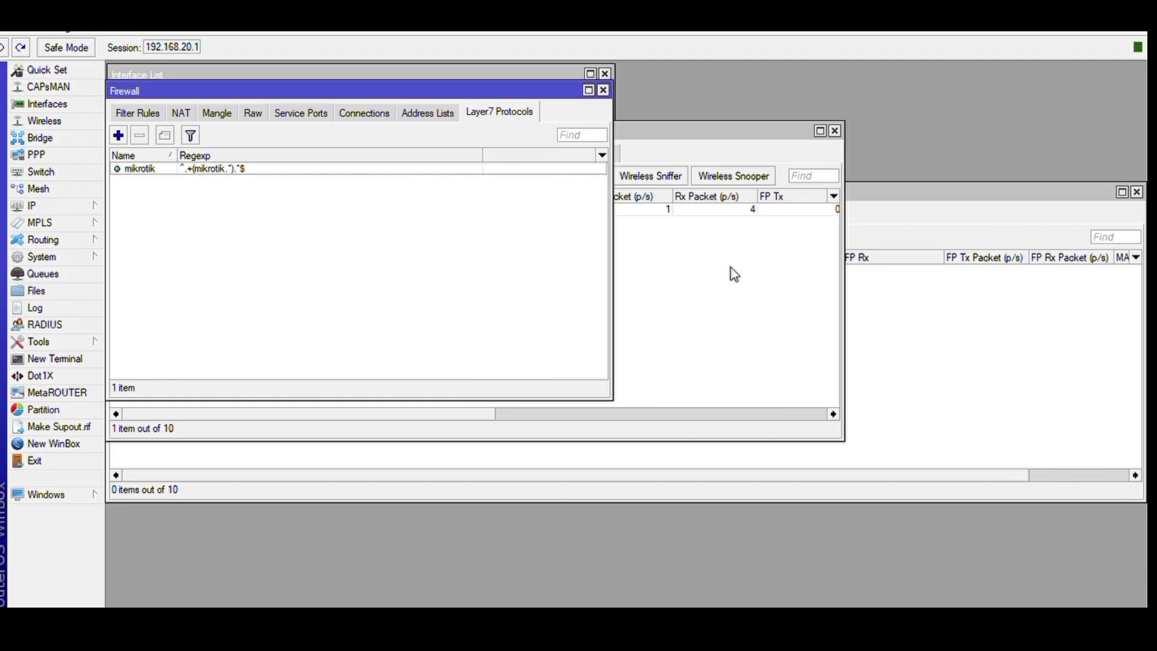
Start a new firewall filter rule and set its Layer7 Protocol to mikrotik
click(138, 112)
click(118, 135)
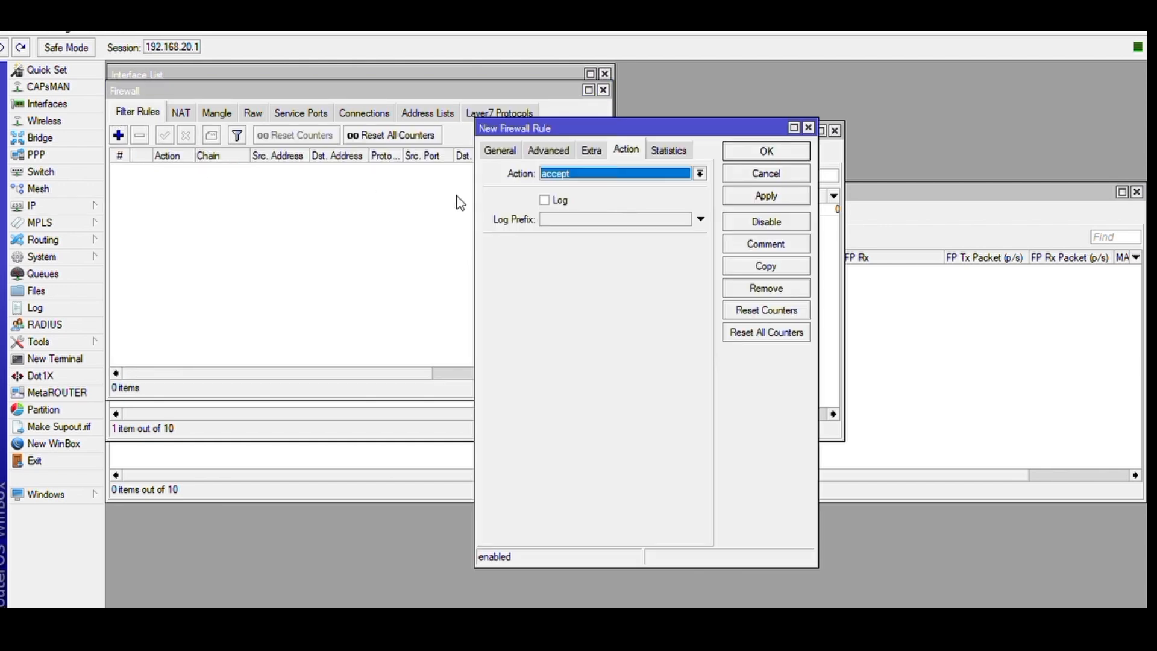
click(547, 154)
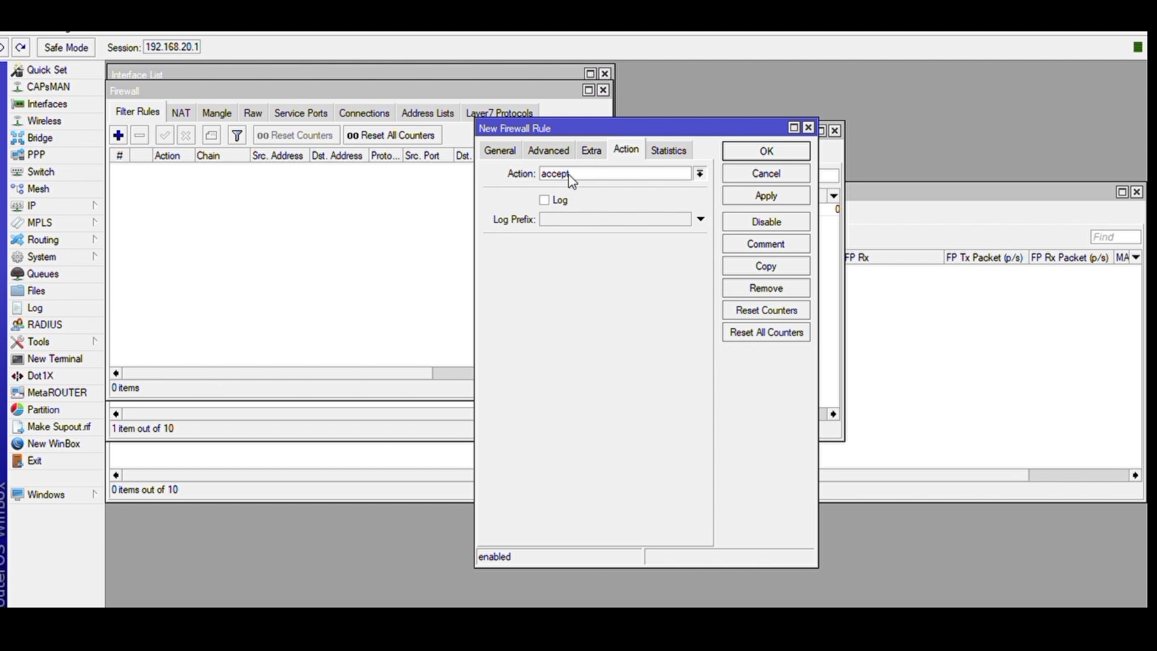
click(548, 150)
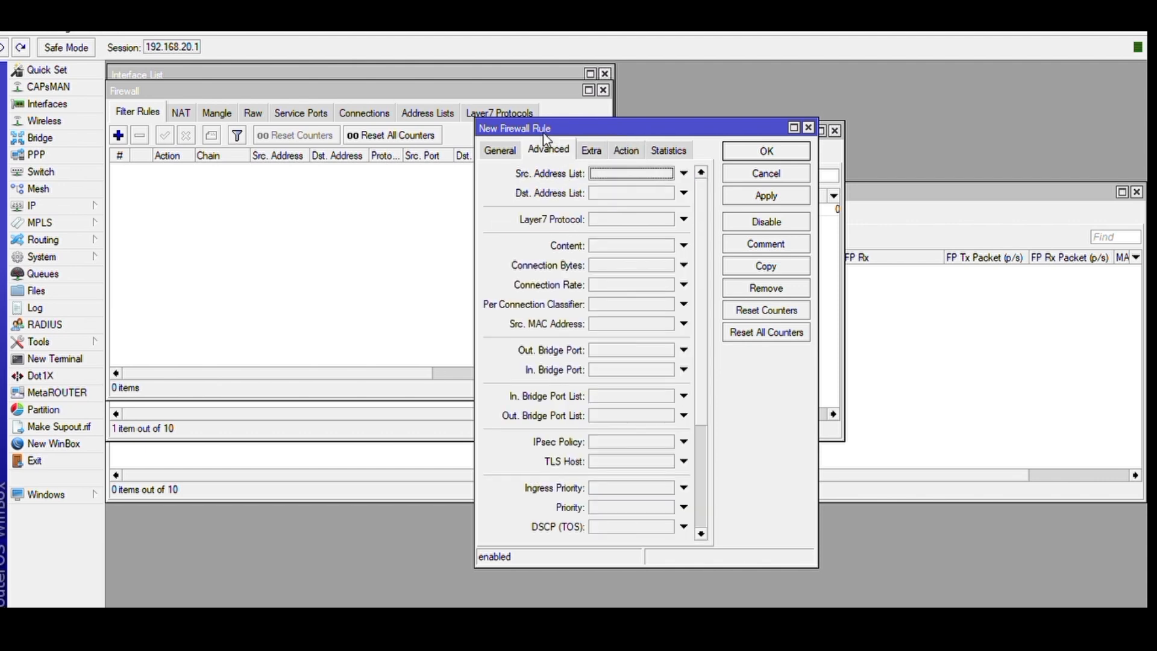
click(607, 219)
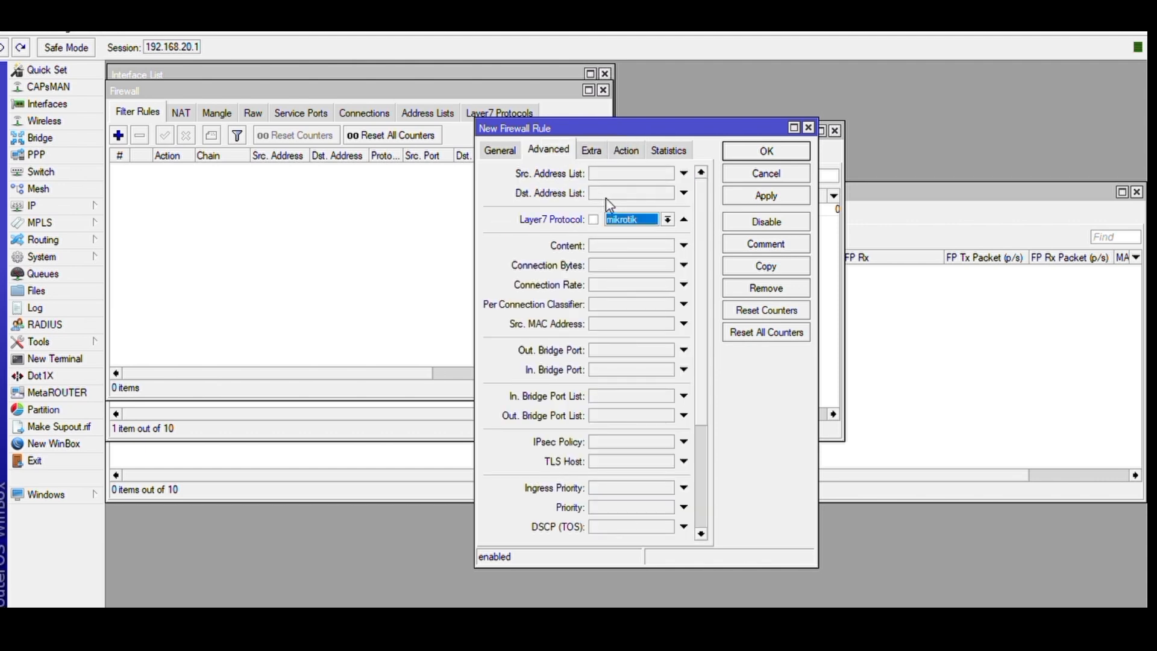
click(510, 141)
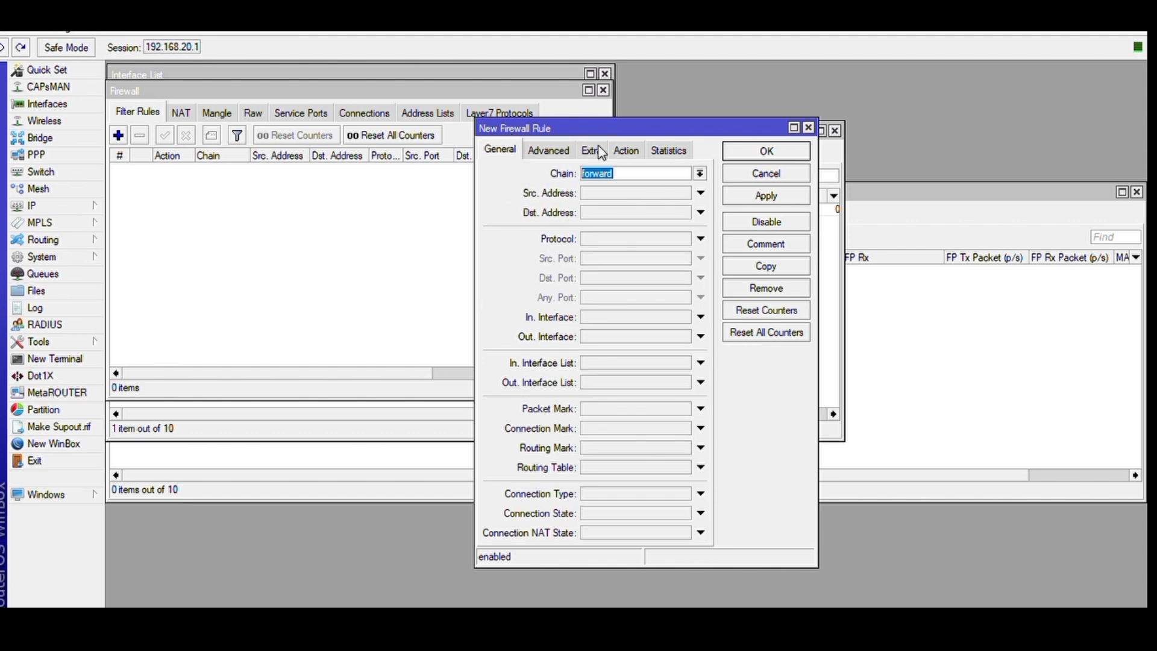
click(565, 143)
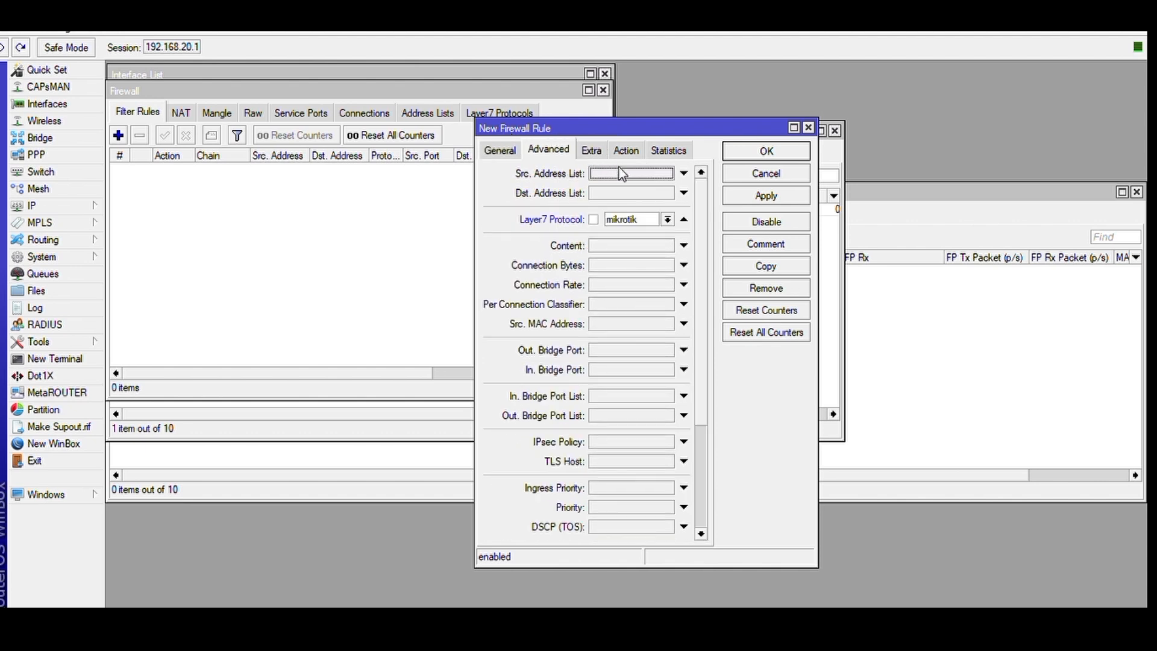
Set the filter rule's source address to 192.168.20.0/24 and save the rule
click(511, 144)
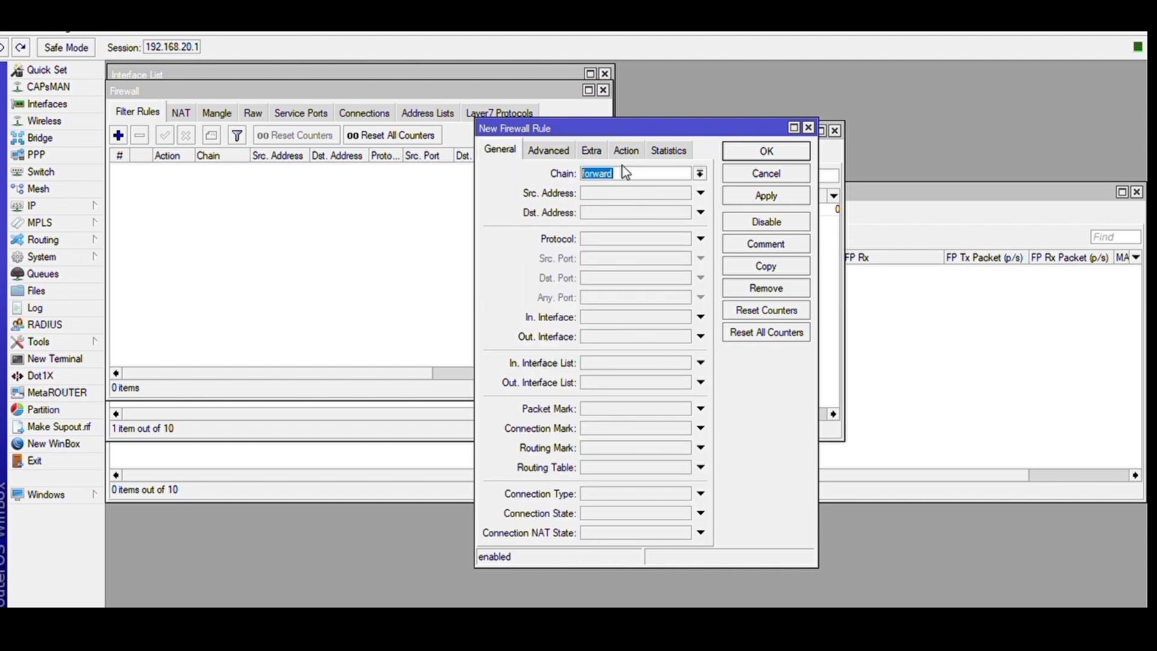
click(593, 189)
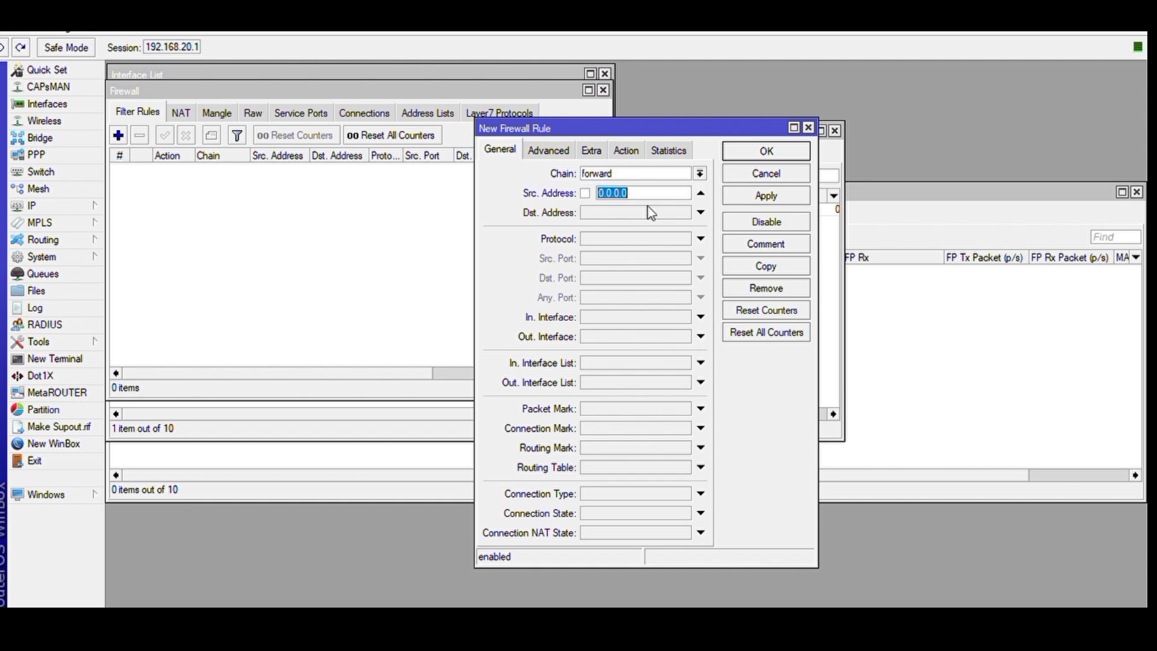
text(192.168.20.0/24)
click(764, 194)
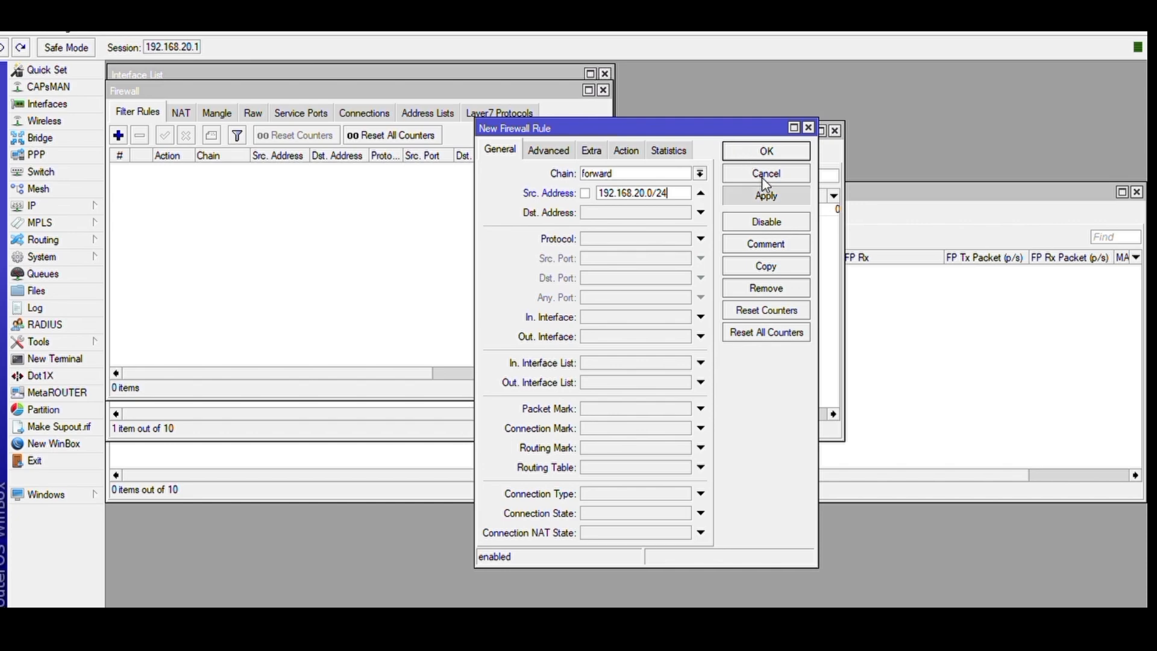
click(767, 151)
Switch to Chrome and open mikrotik.com in a new tab
text(mi)
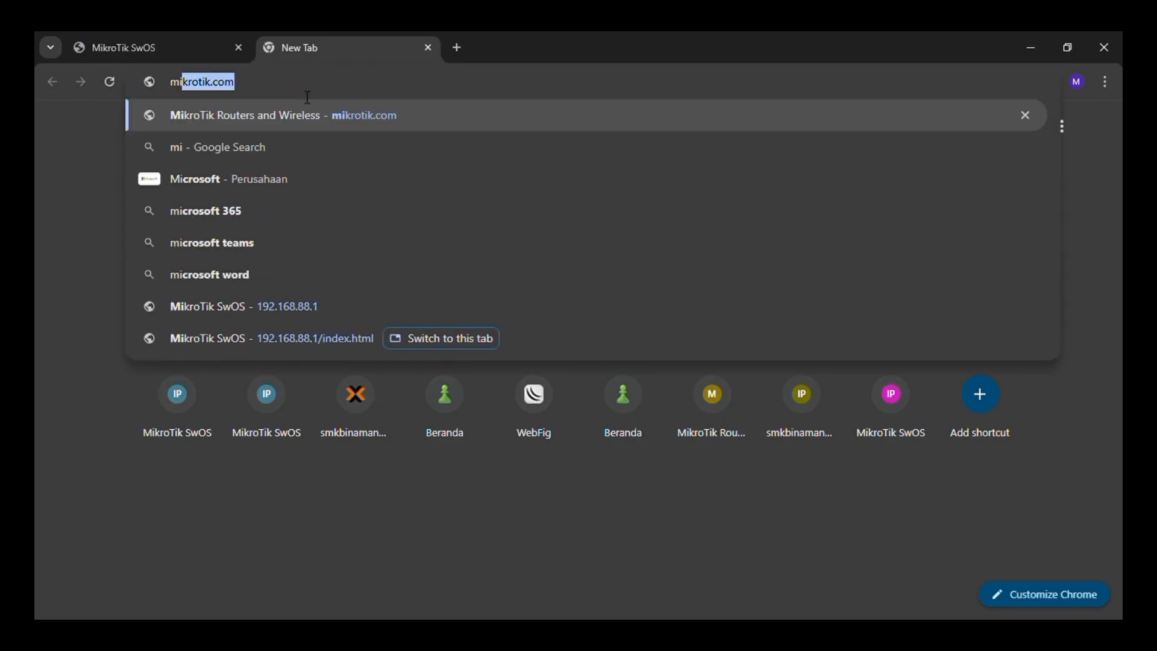